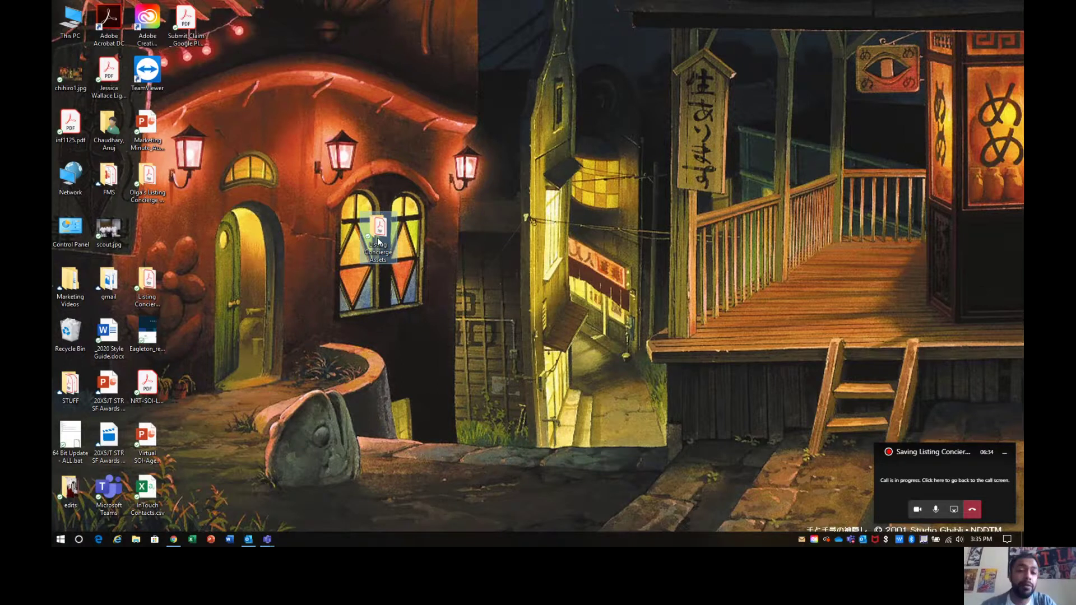
Step: Open the Listing Concierge Assets folder and select its 123 fake st santa cruz, 234 blank street and for each listing you have subfolders
double_click(377, 238)
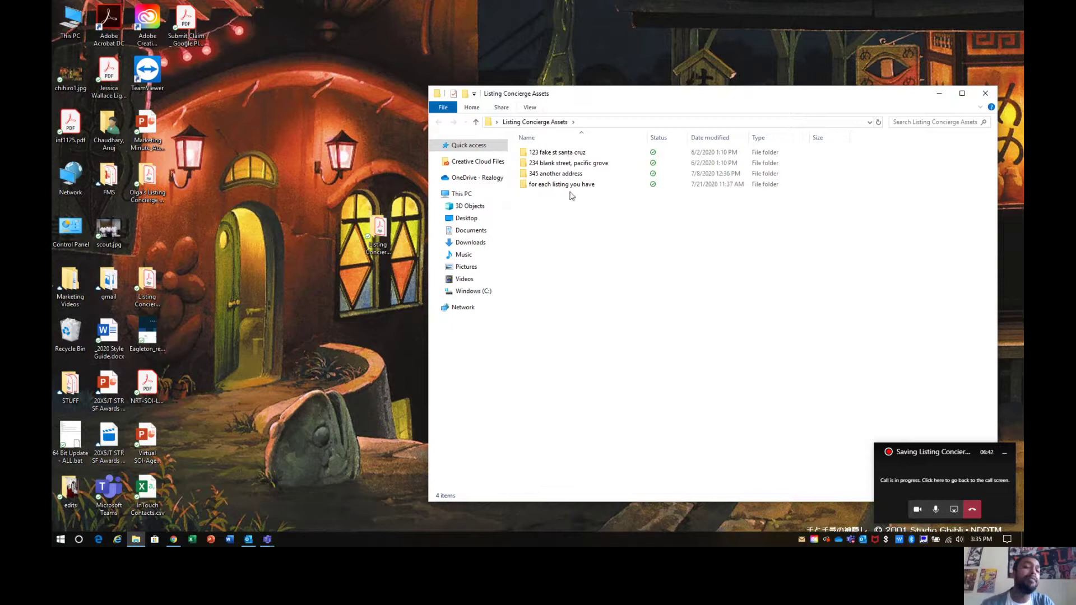
left_click(554, 184)
left_click(542, 154)
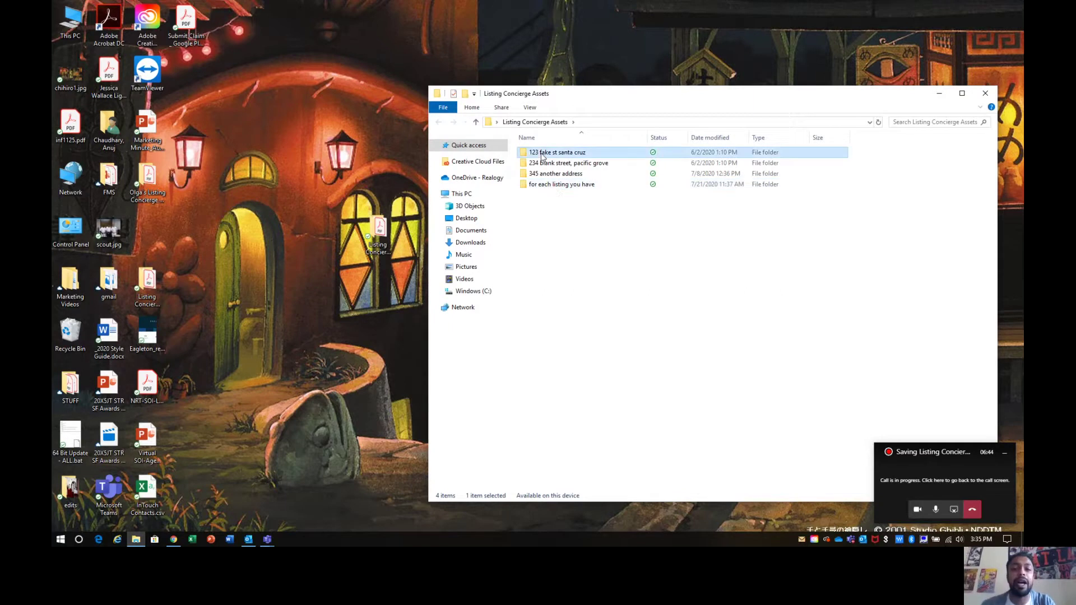
left_click(543, 163)
left_click(546, 184)
left_click(555, 208)
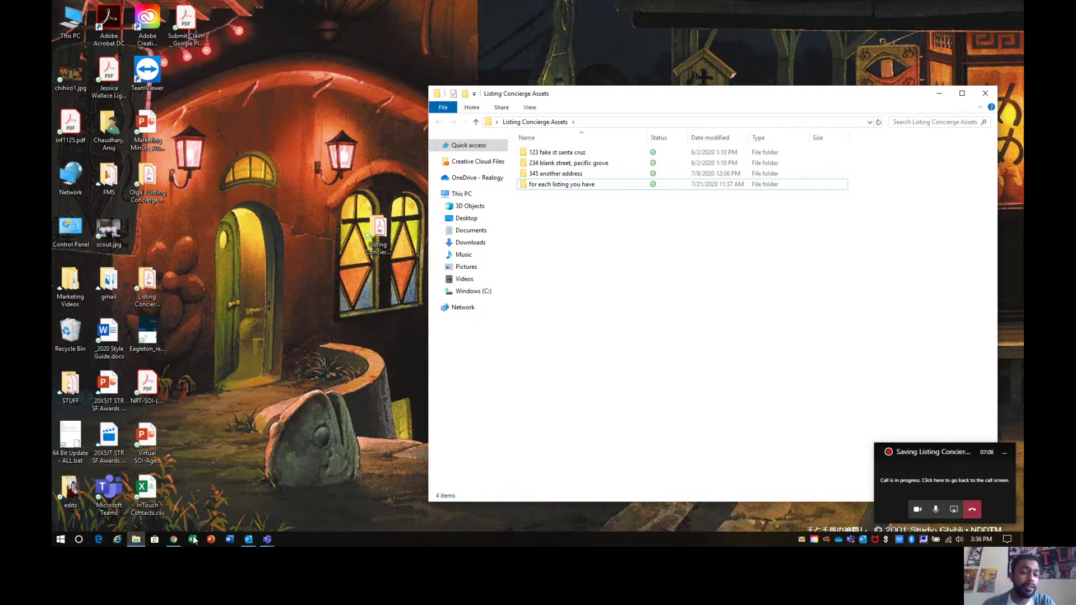
Step: Bring back the browser, maximize it and switch to the My Listings page
left_click(172, 540)
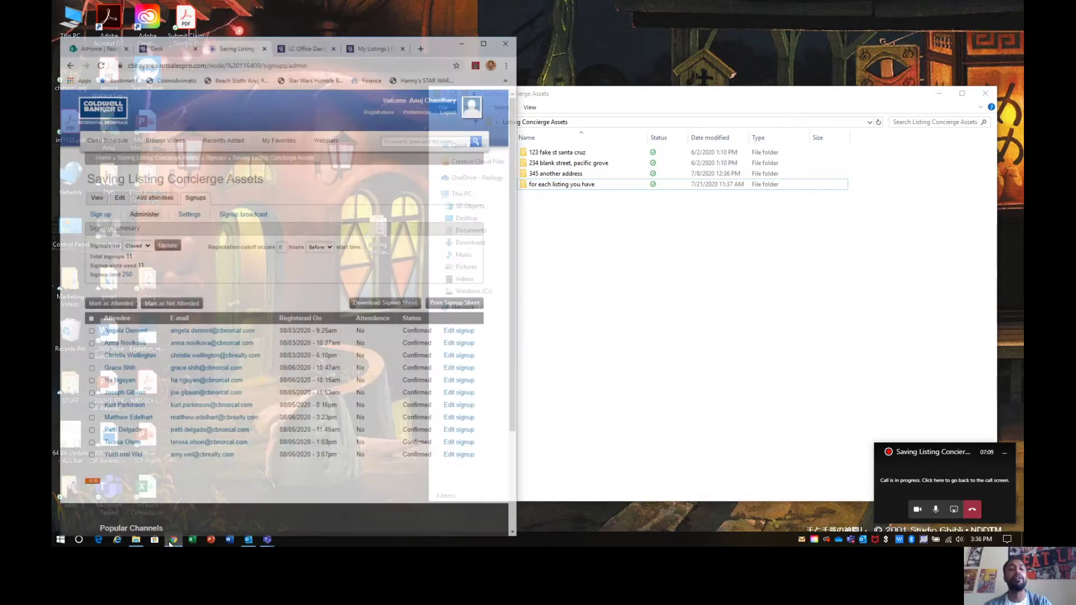
left_click(175, 16)
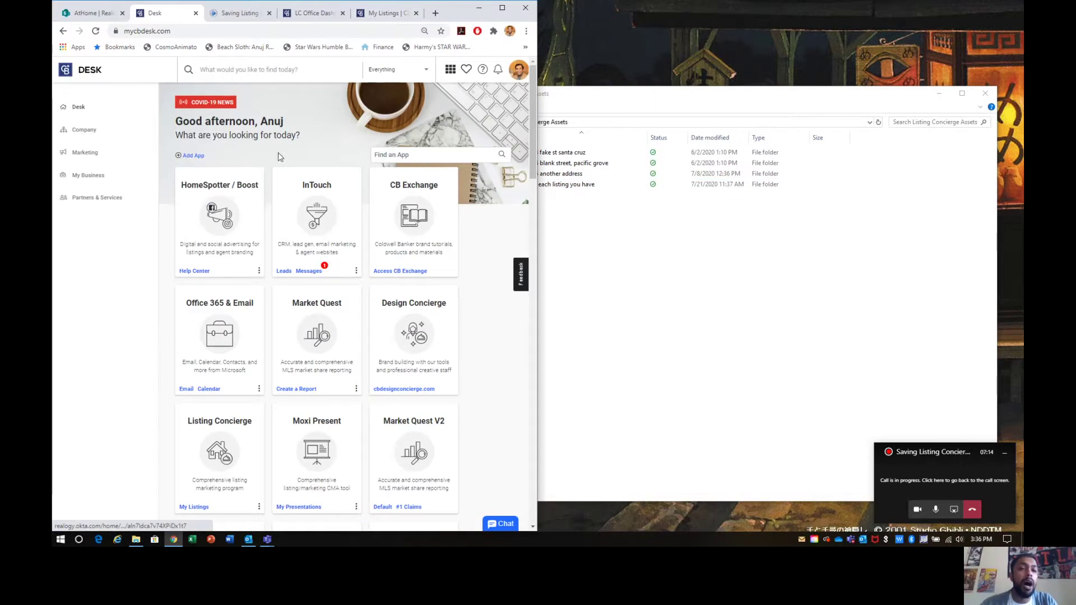
left_click(502, 8)
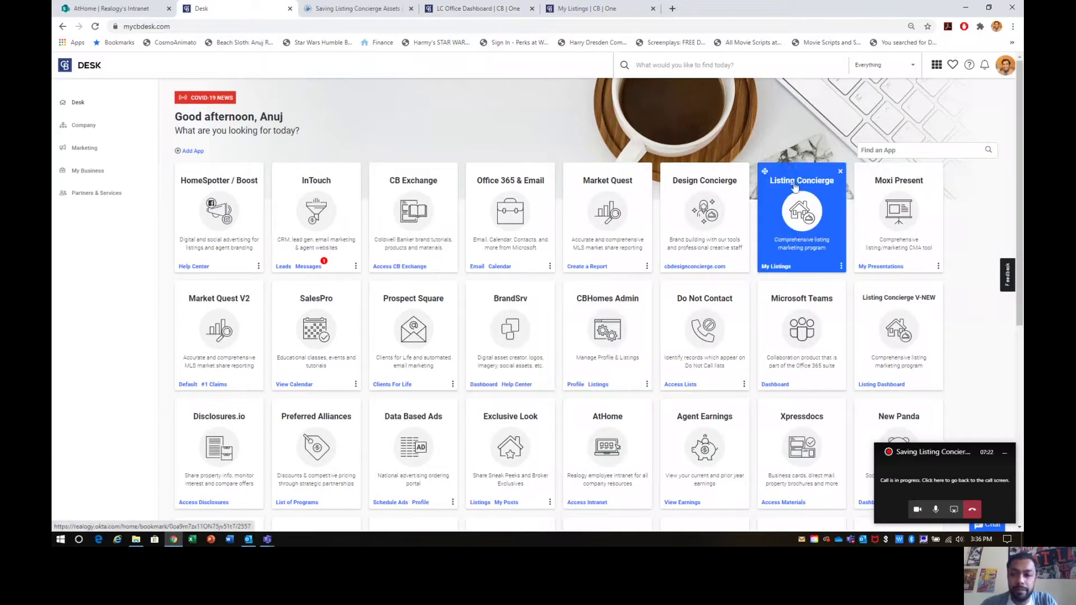
left_click(598, 5)
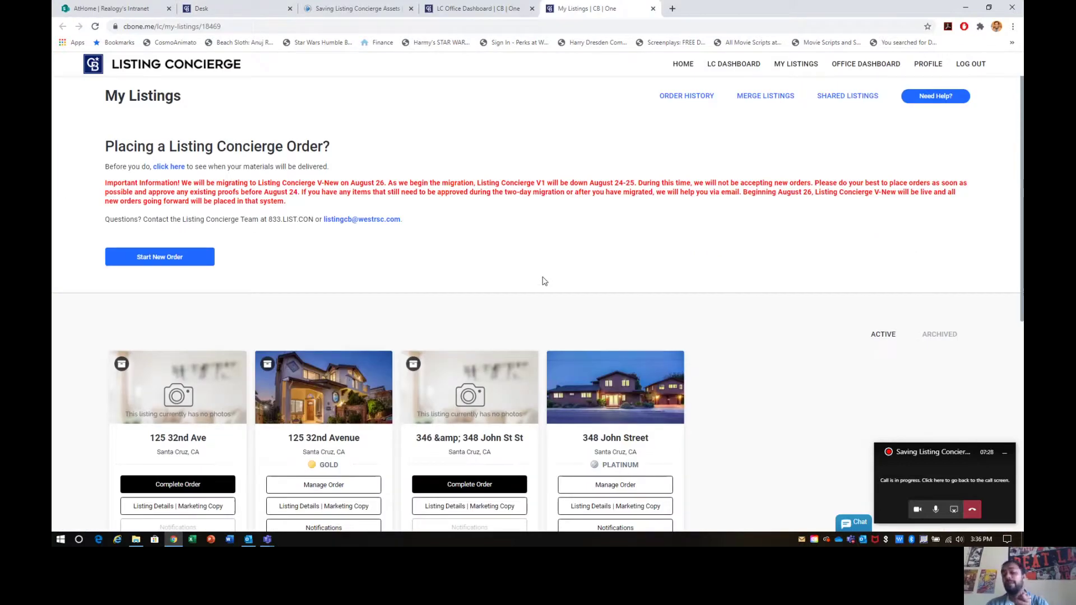
Step: Point out the ORDER HISTORY link and zoom the page in
scroll(543, 280, "down", 2)
scroll(544, 280, "up", 2)
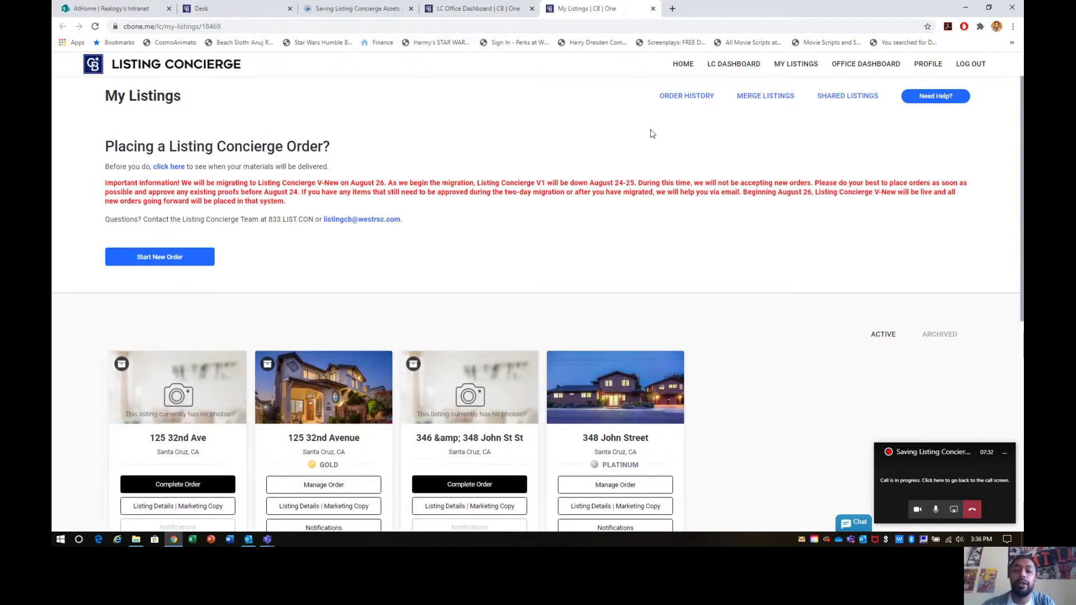
left_click_drag(656, 96, 714, 97)
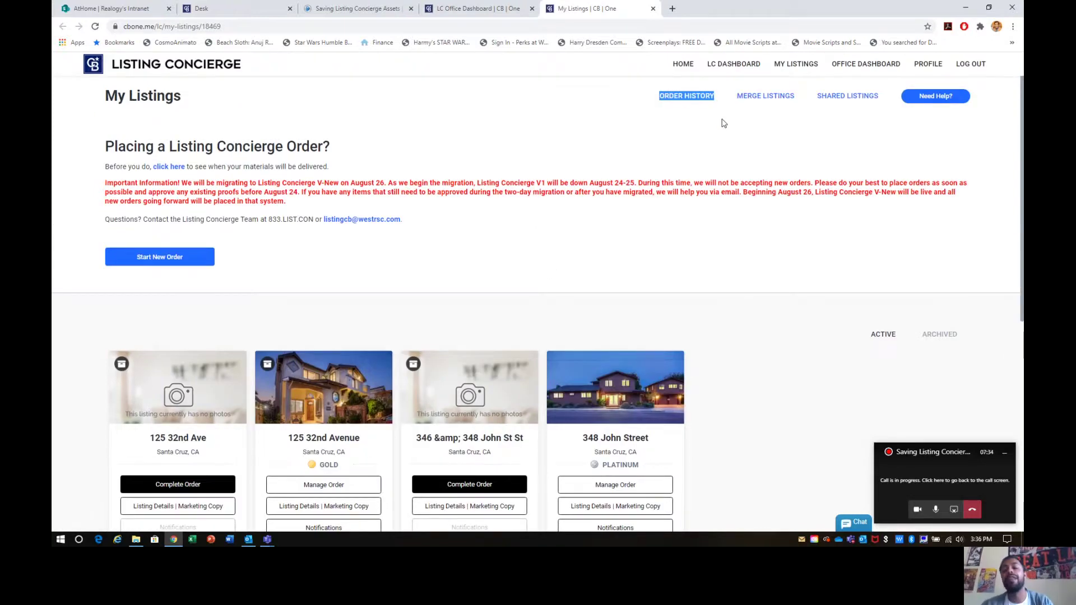
key("ctrl+plus")
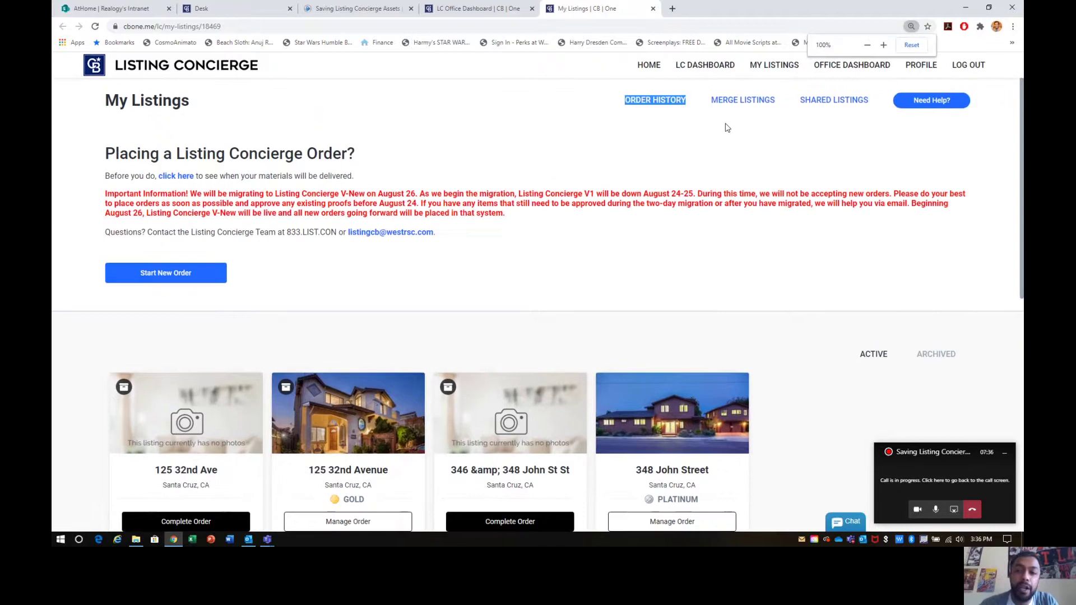
left_click(669, 102)
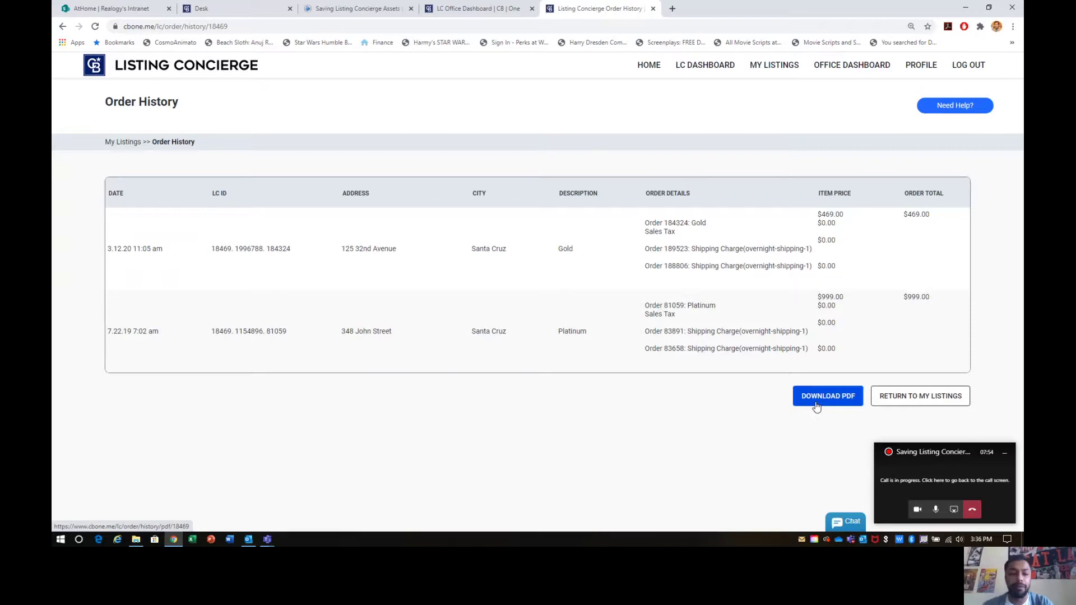
left_click_drag(371, 336, 416, 318)
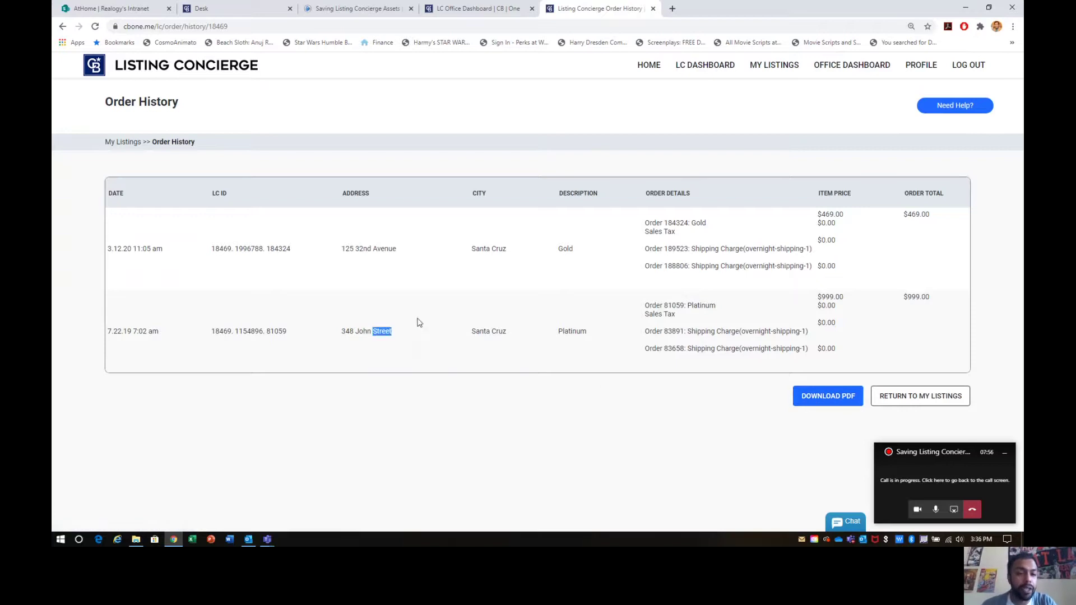
left_click(364, 276)
left_click_drag(340, 250, 418, 265)
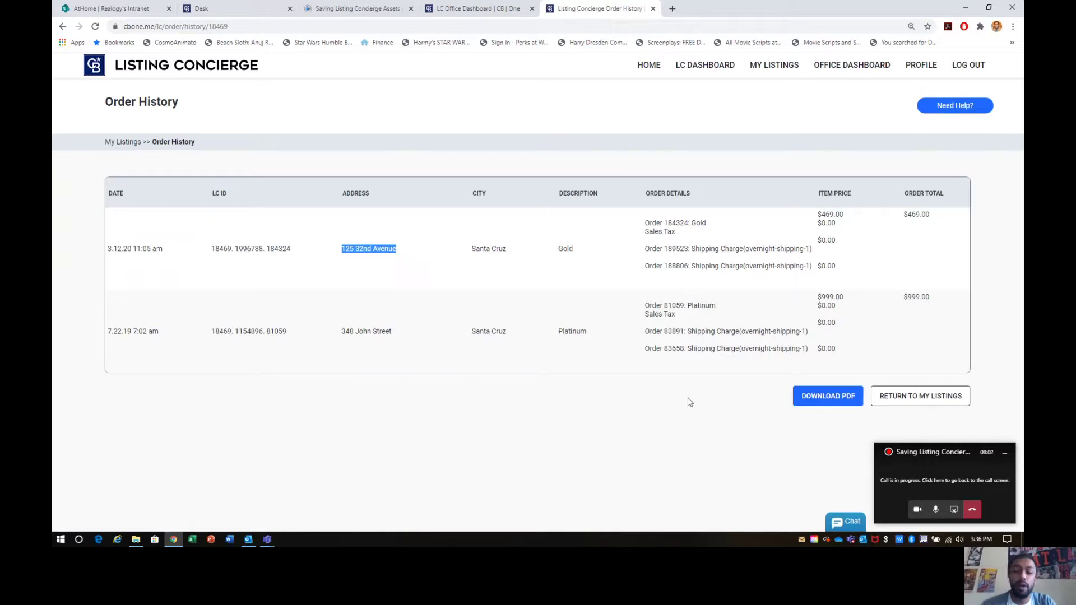
left_click(838, 399)
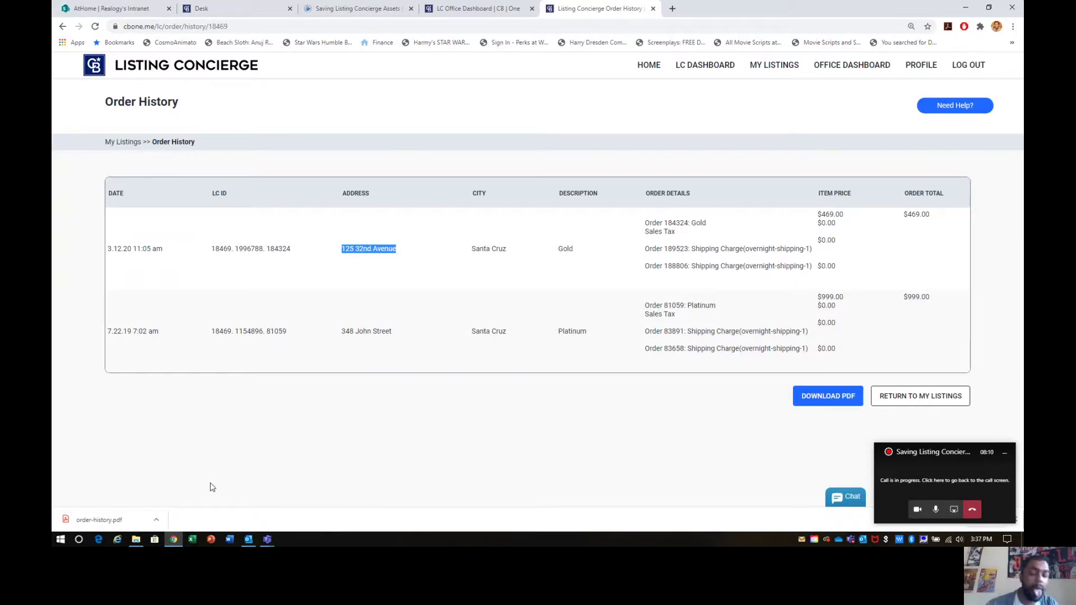
Step: Move the downloaded order-history.pdf from Downloads into the Listing Concierge Assets folder
left_click(156, 519)
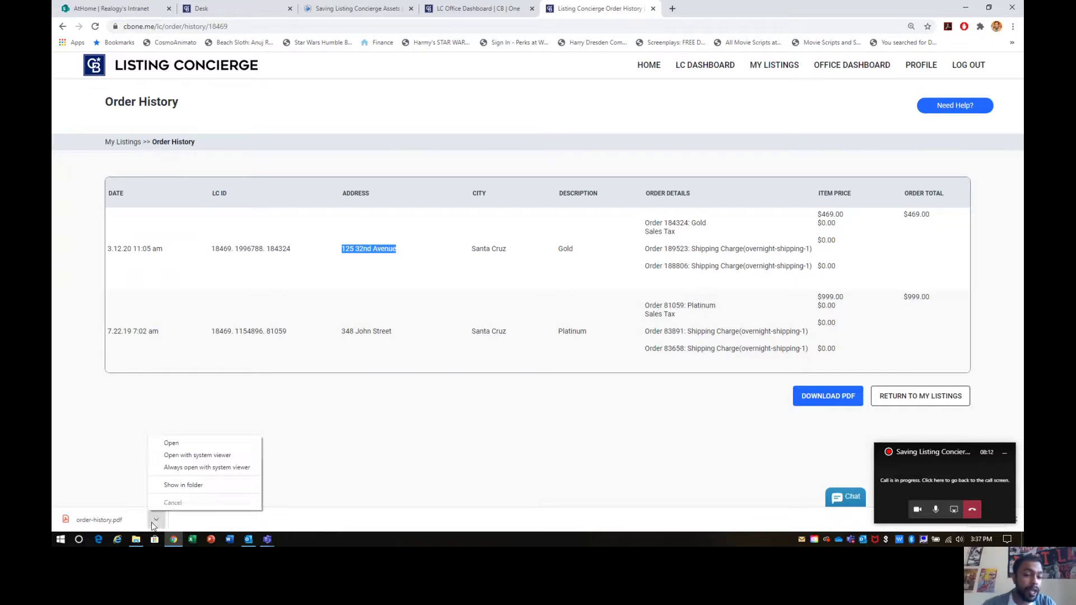
left_click(185, 484)
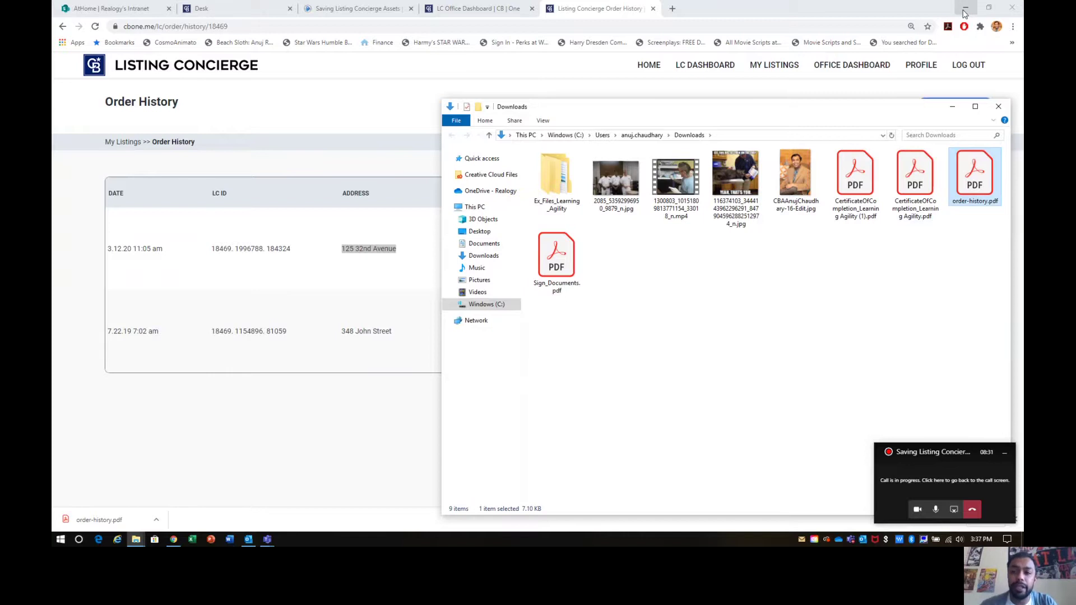
left_click(964, 12)
left_click_drag(883, 108, 341, 156)
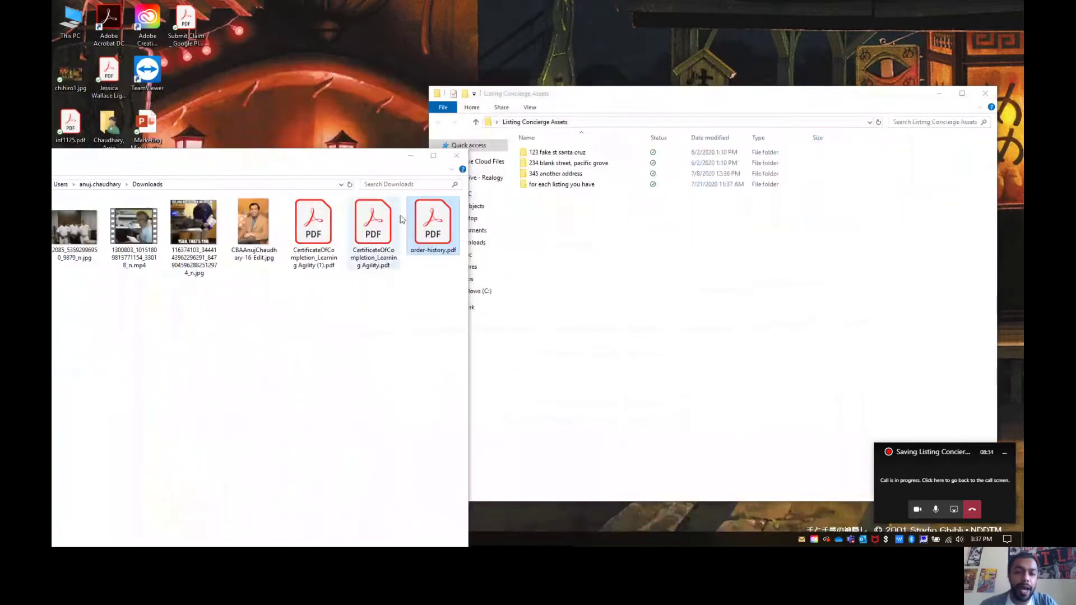
left_click_drag(420, 225, 606, 258)
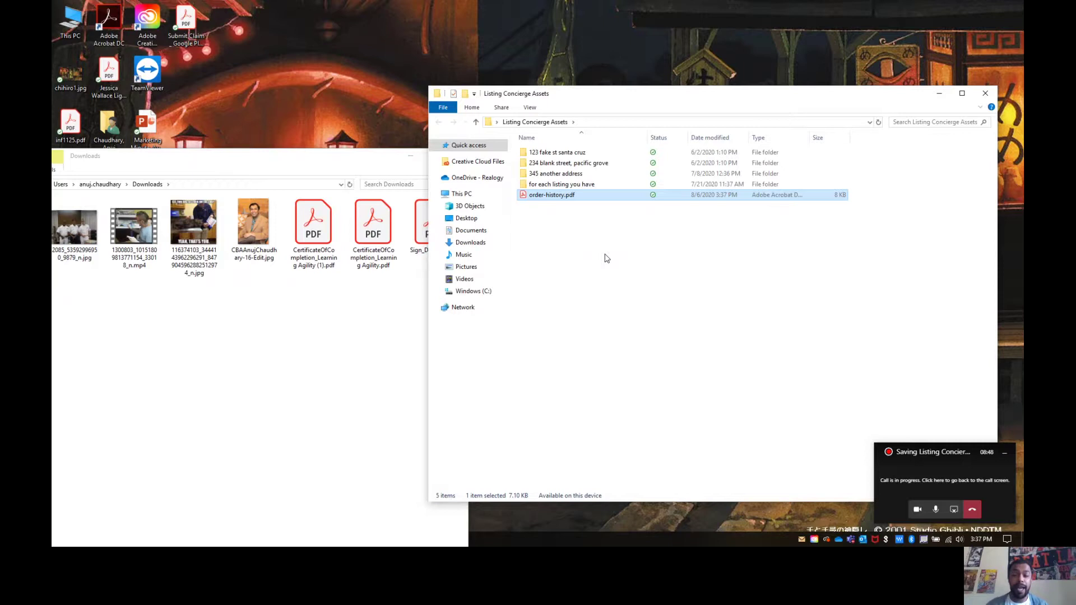
Step: Preview order-history.pdf, then close the PDF viewer and the Downloads window
double_click(559, 196)
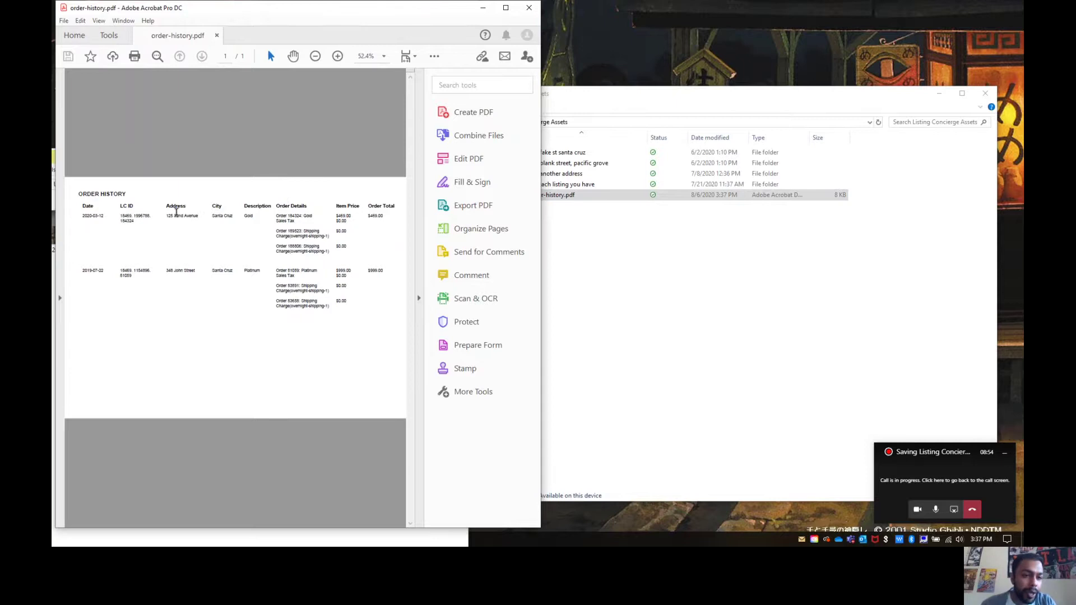
left_click_drag(167, 216, 201, 217)
left_click(528, 12)
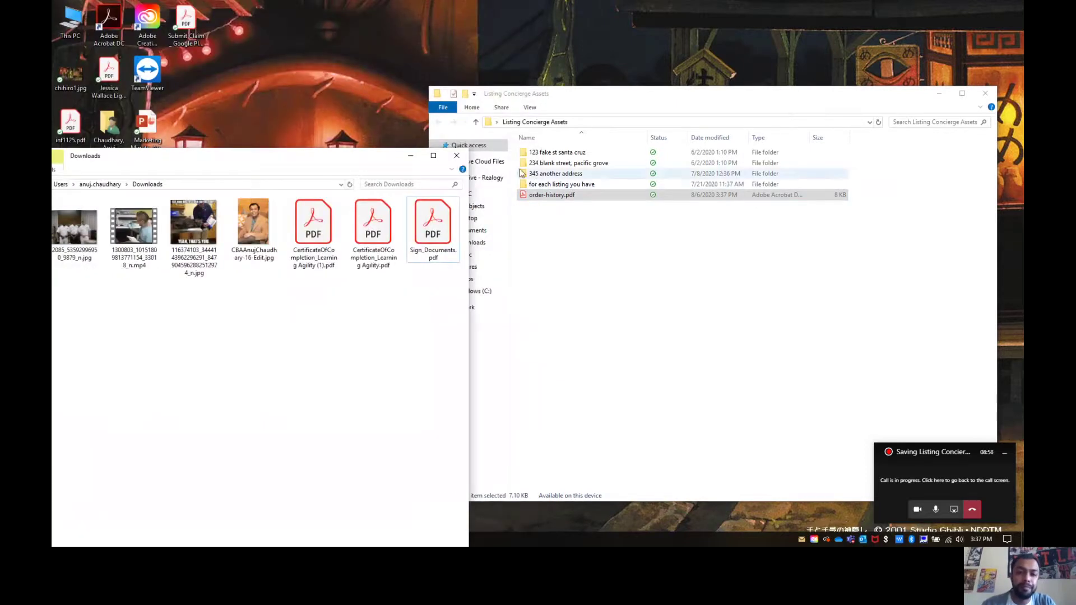
left_click(457, 155)
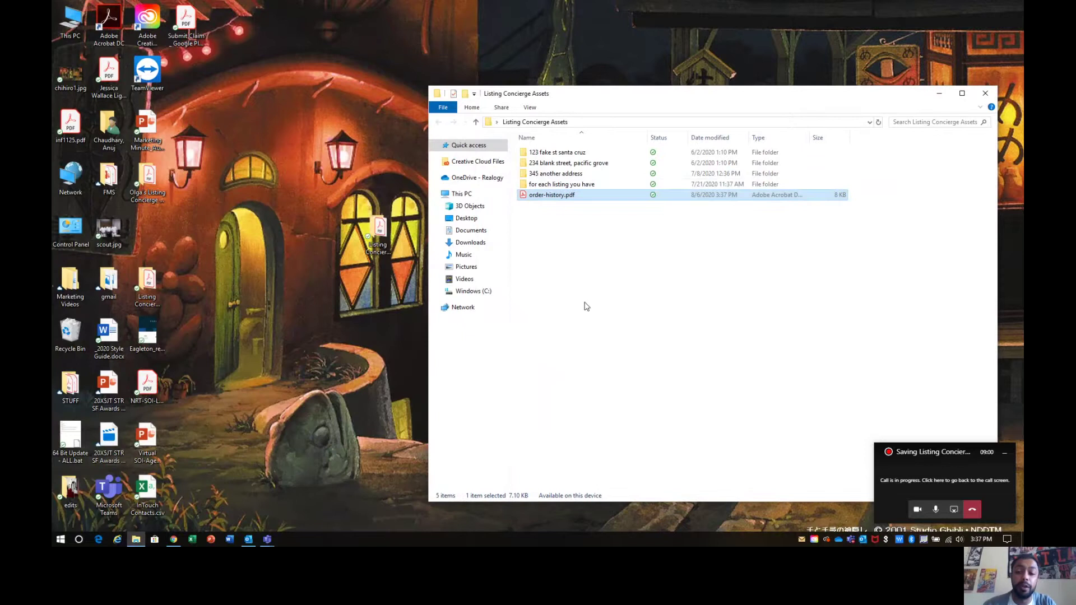
right_click(586, 306)
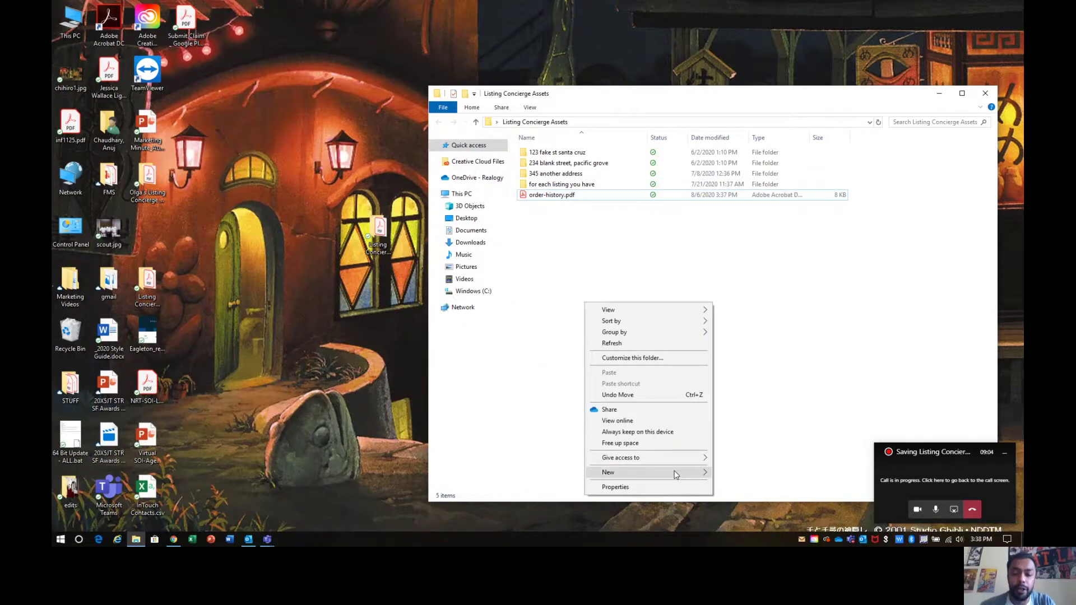
mouse_move(683, 469)
left_click(827, 347)
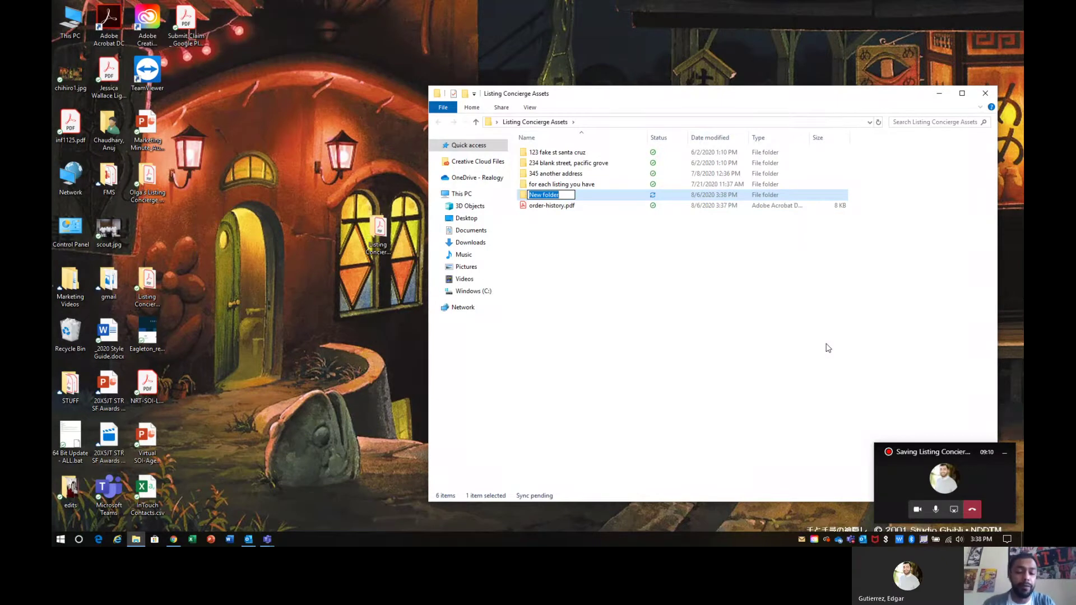
type("13")
key("BackSpace")
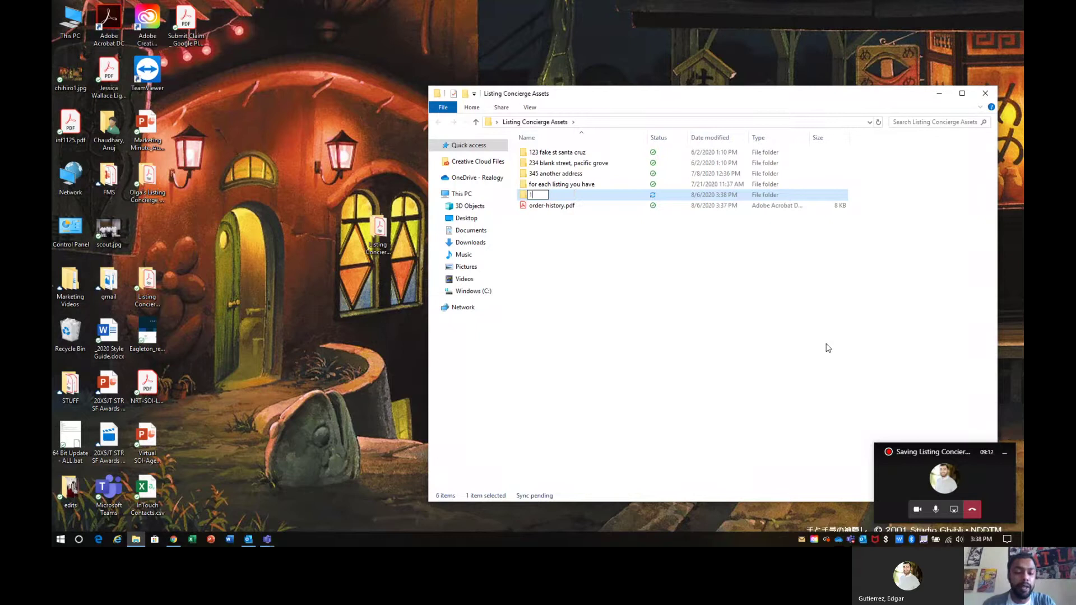
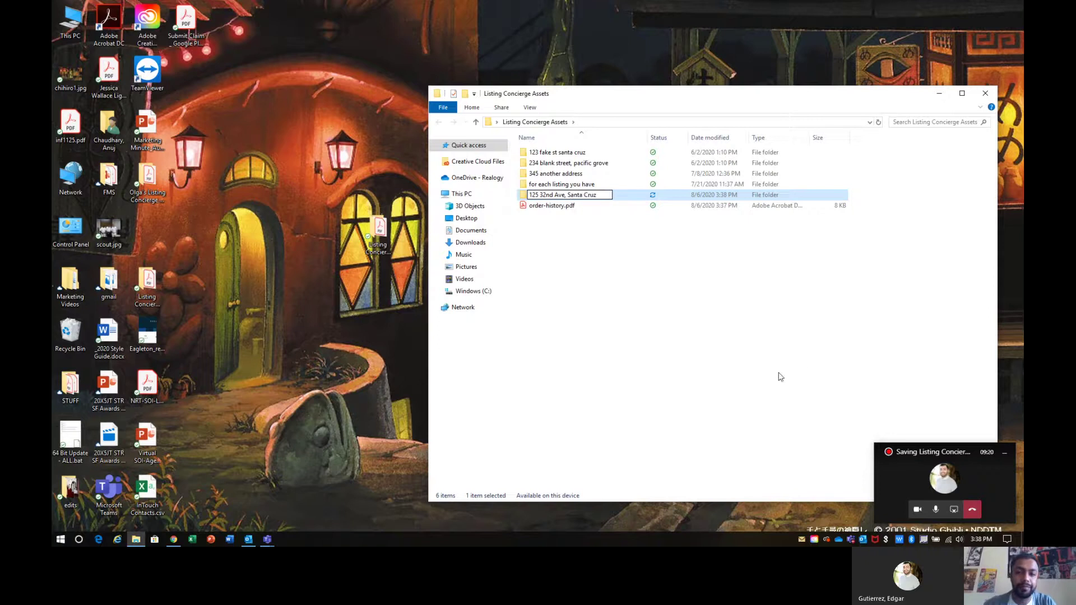
left_click(630, 338)
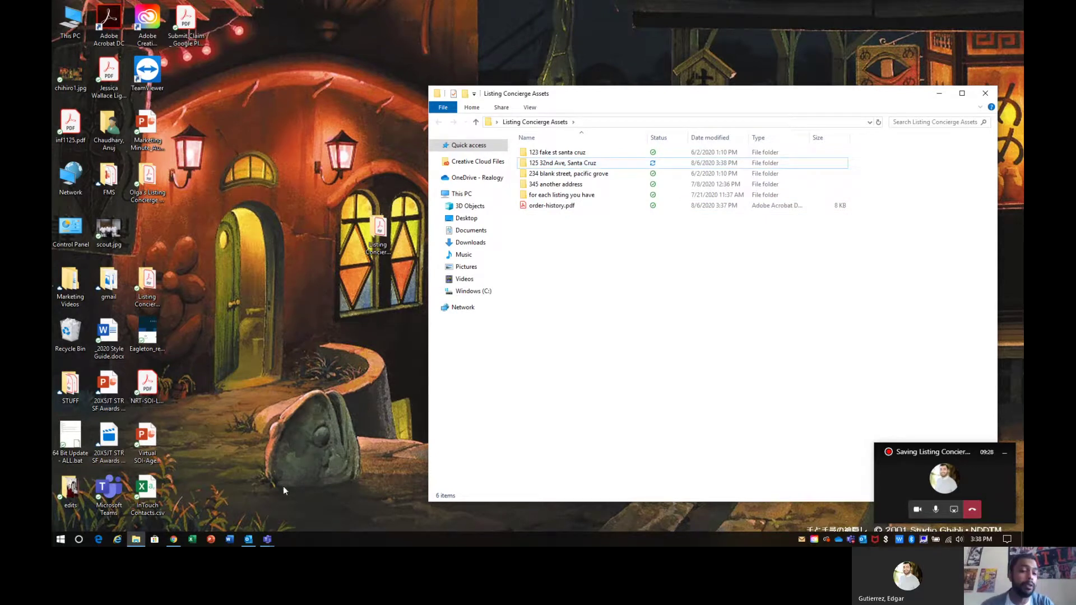
left_click(174, 539)
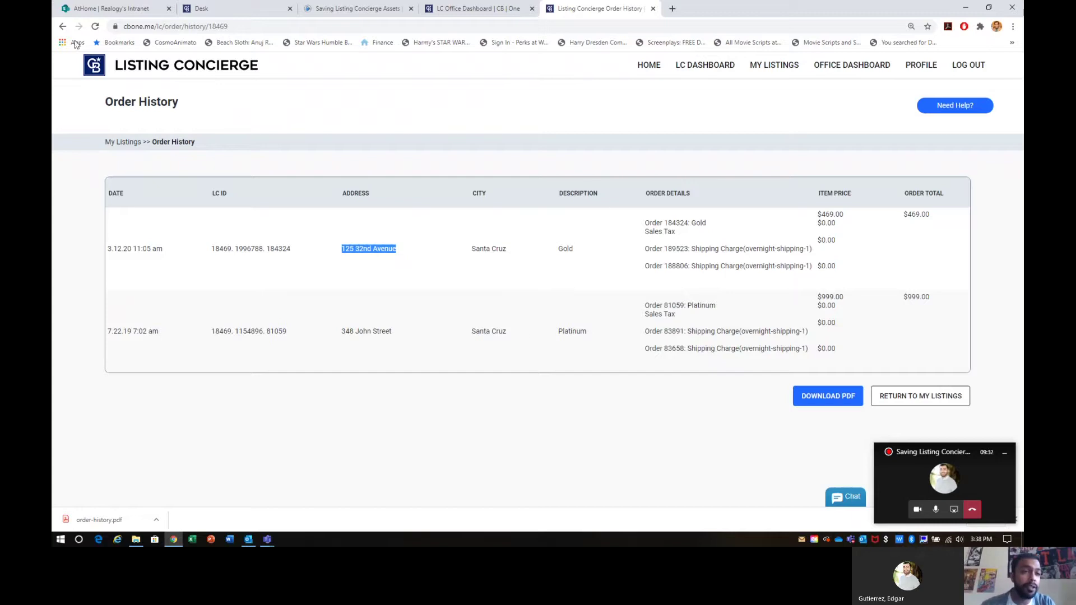
Step: Go back to My Listings, dismiss the call window and downloads bar, and point out the GOLD and PLATINUM packages
left_click(63, 28)
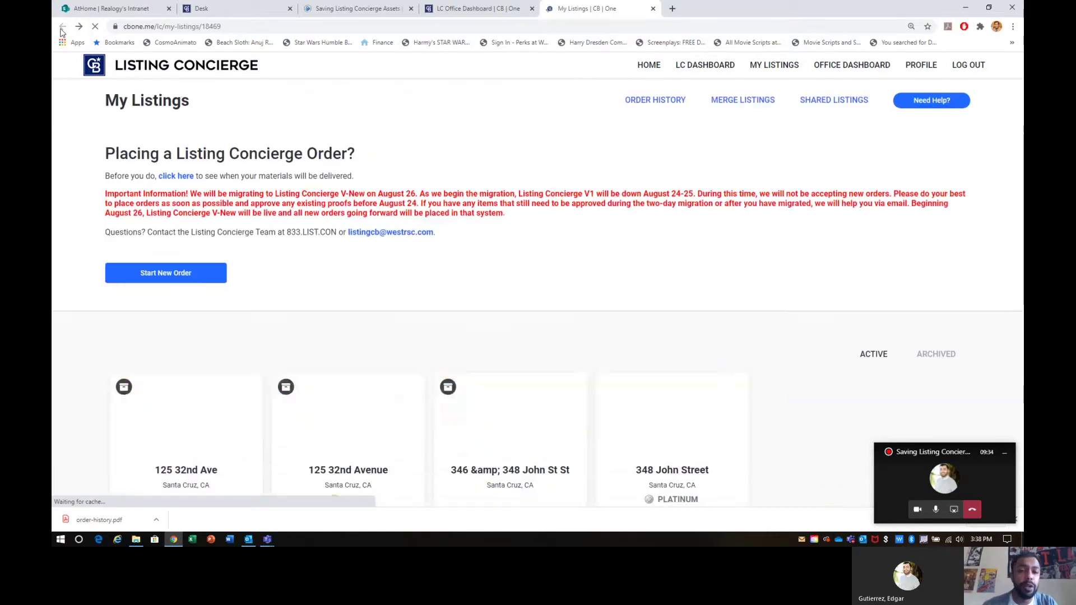
scroll(323, 140, "down", 3)
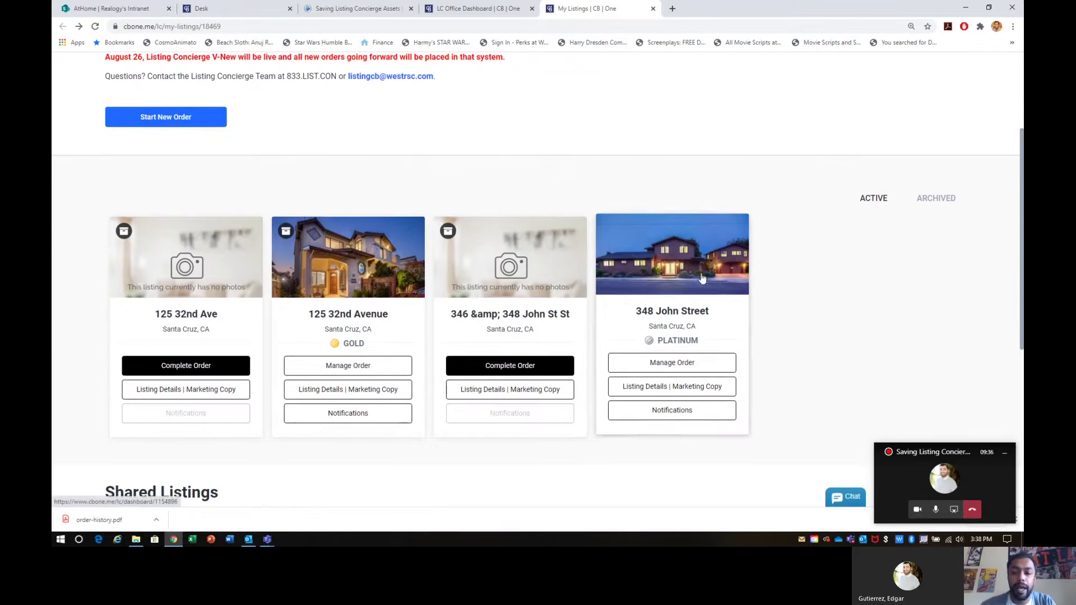
left_click(1005, 455)
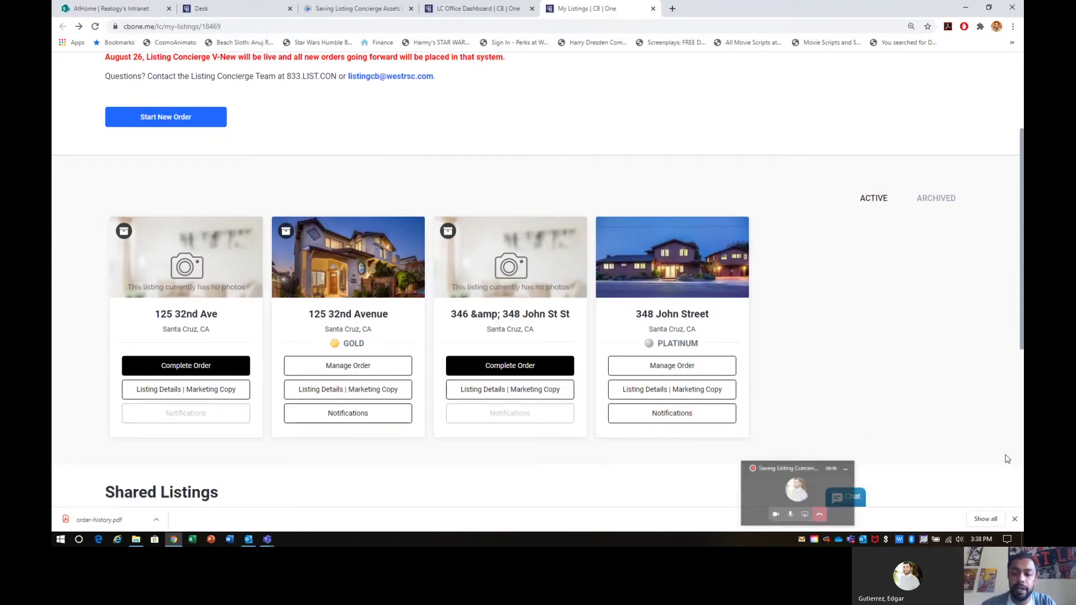
left_click(1013, 519)
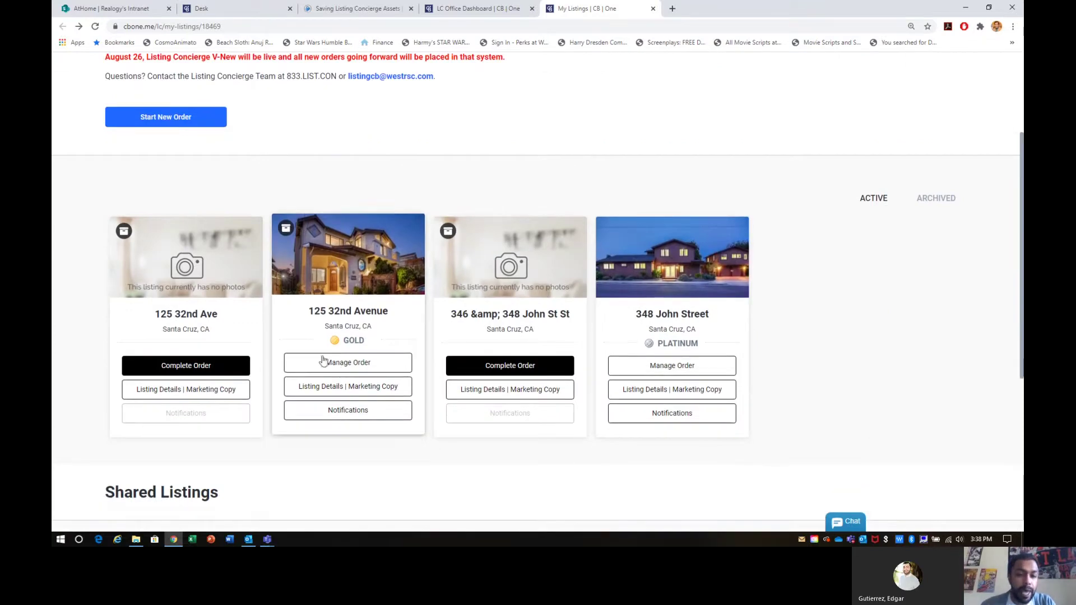
left_click_drag(365, 326, 367, 344)
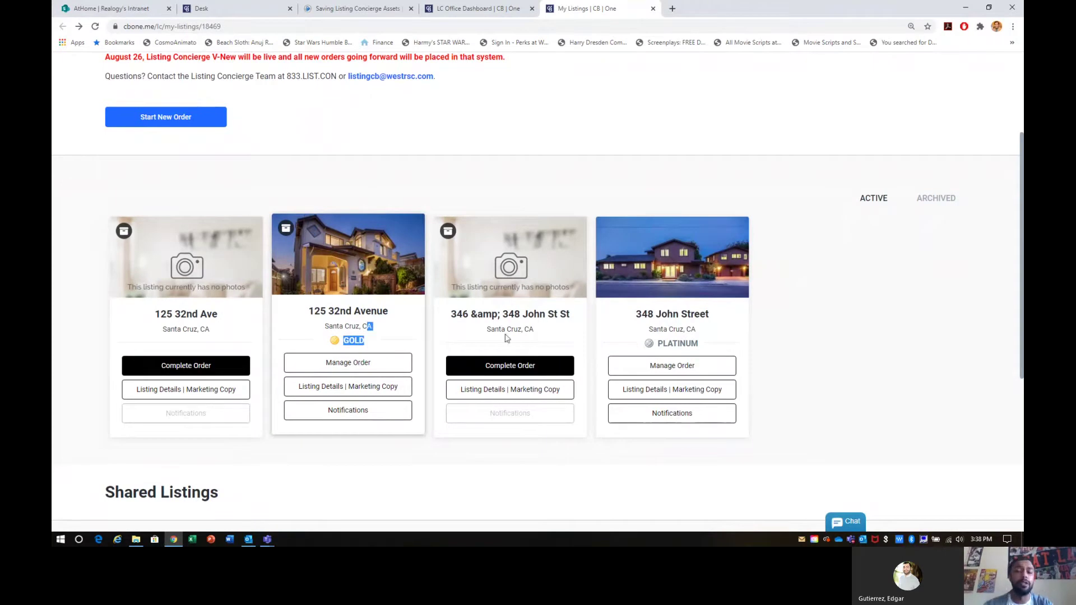
left_click_drag(656, 340, 710, 339)
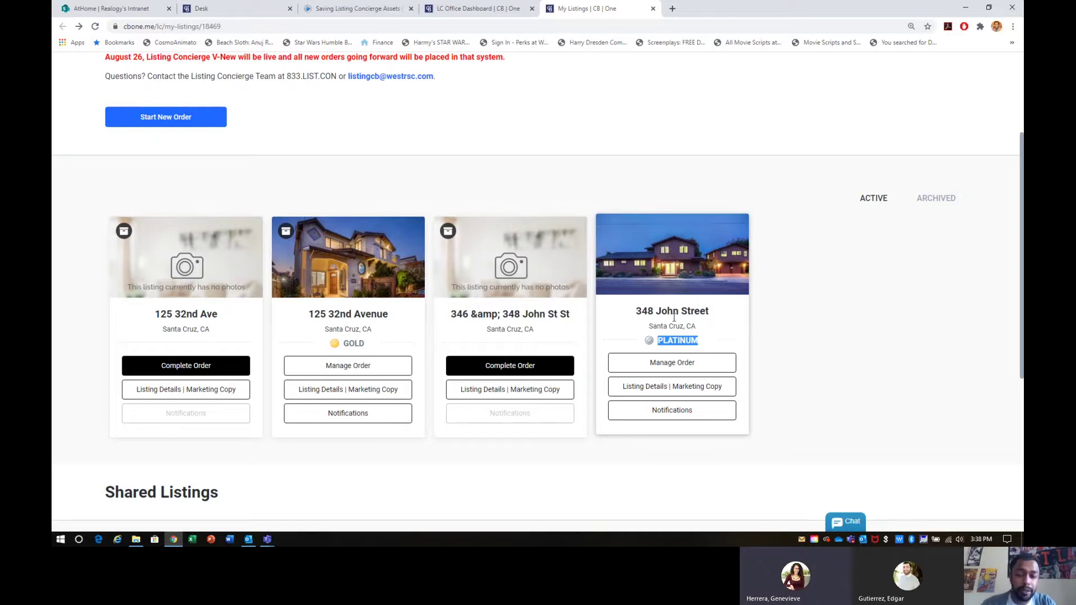
left_click(366, 363)
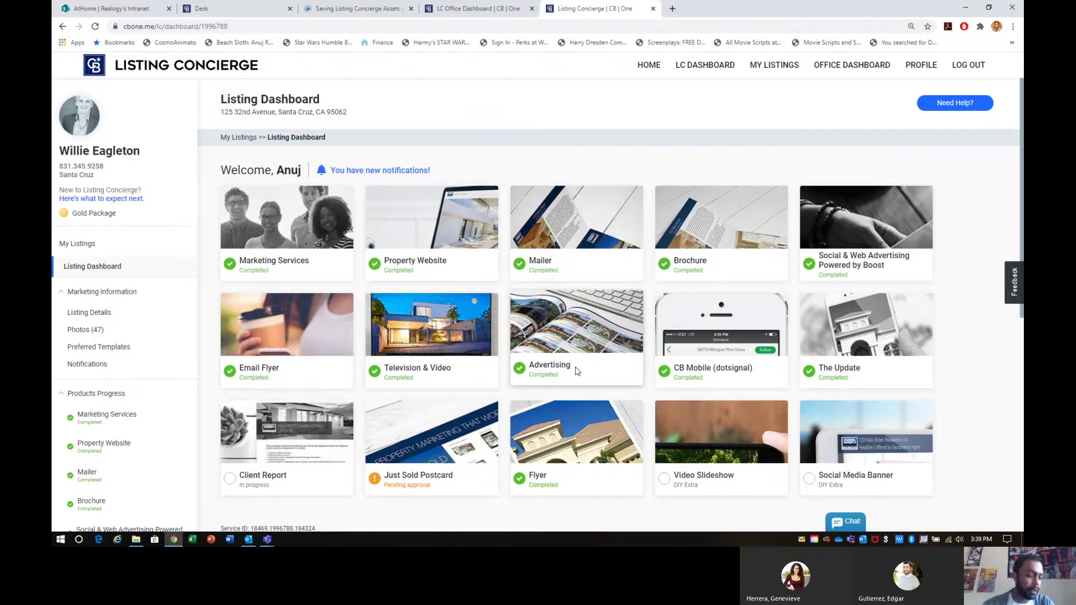
left_click_drag(384, 472, 435, 476)
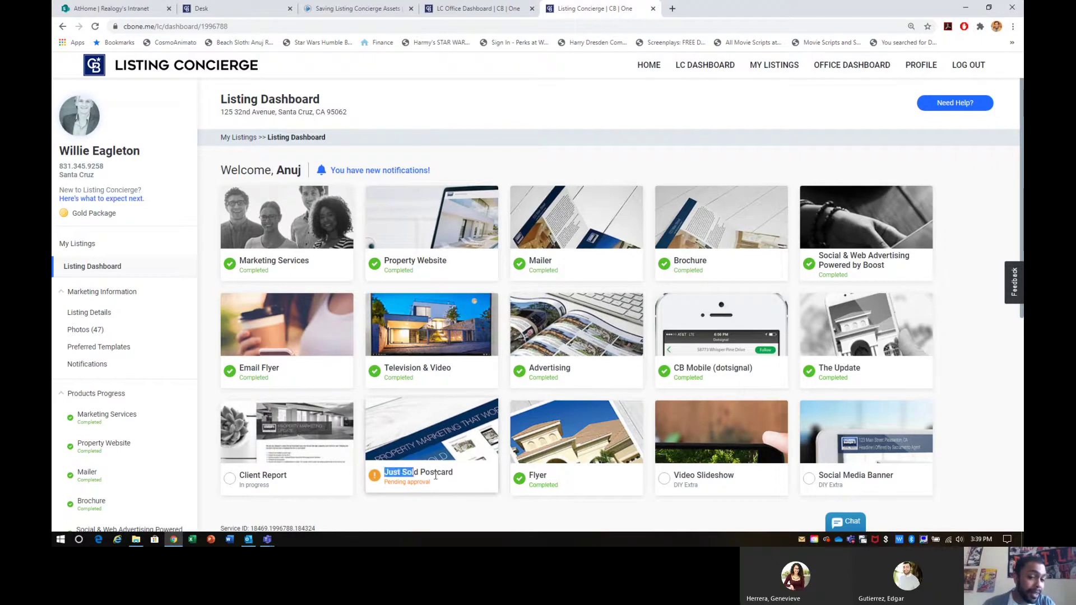
left_click(459, 485)
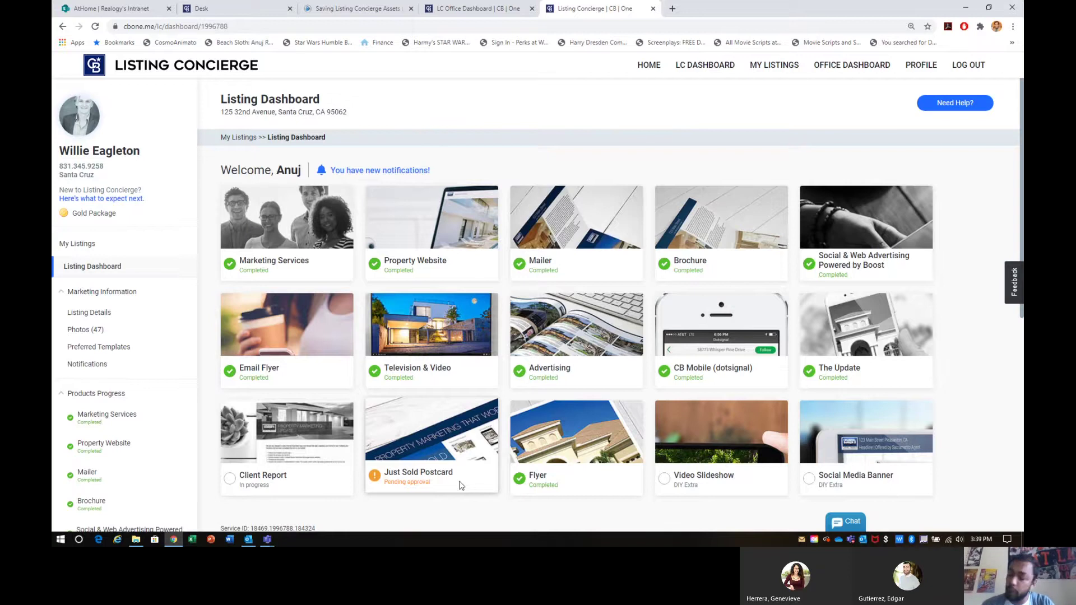
scroll(459, 485, "down", 7)
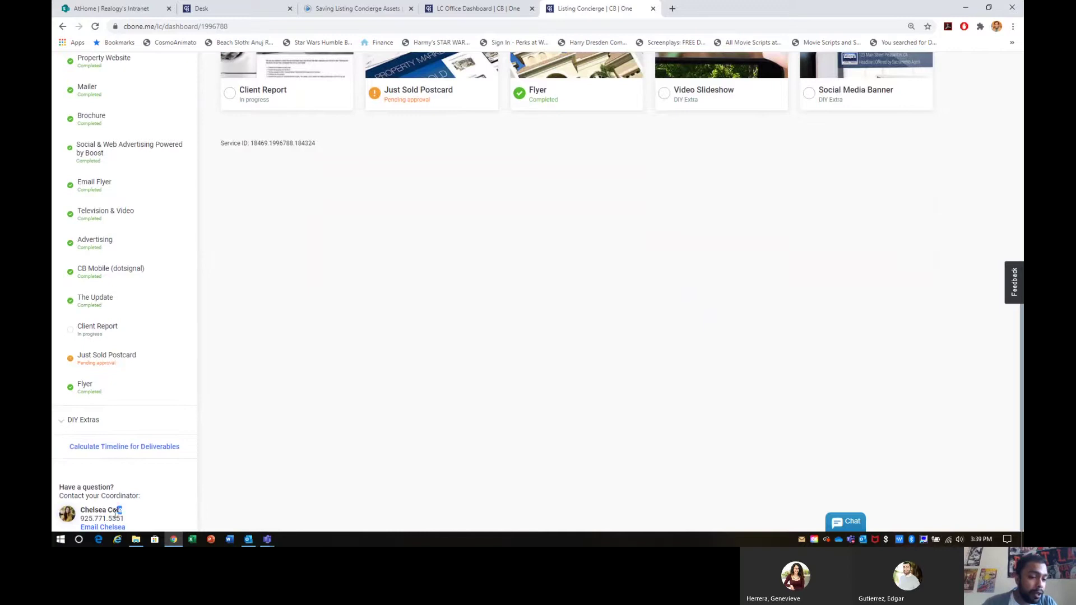
left_click_drag(123, 511, 71, 518)
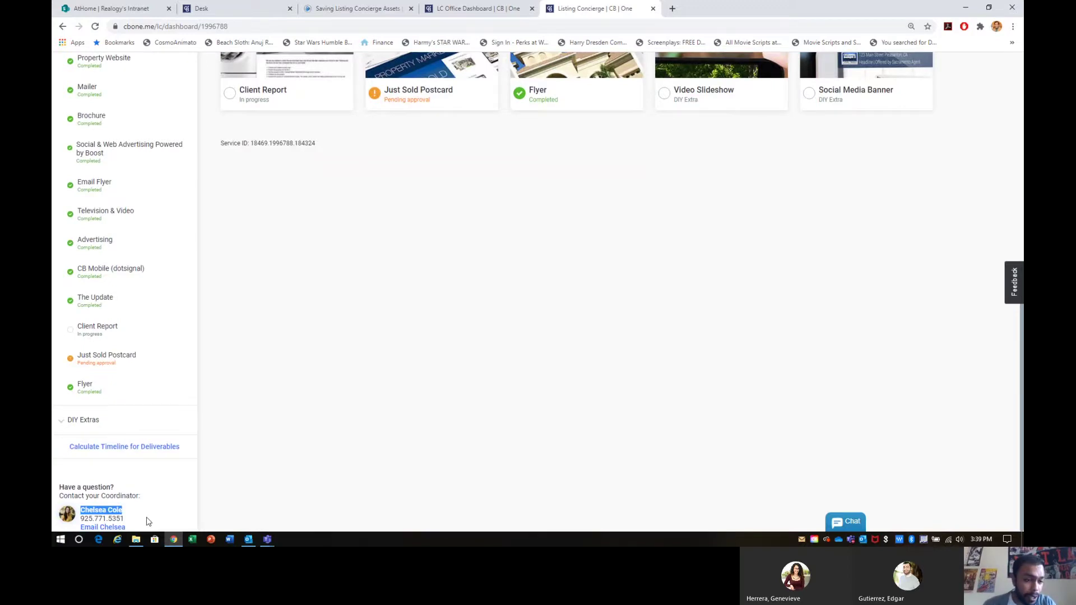
scroll(413, 370, "up", 7)
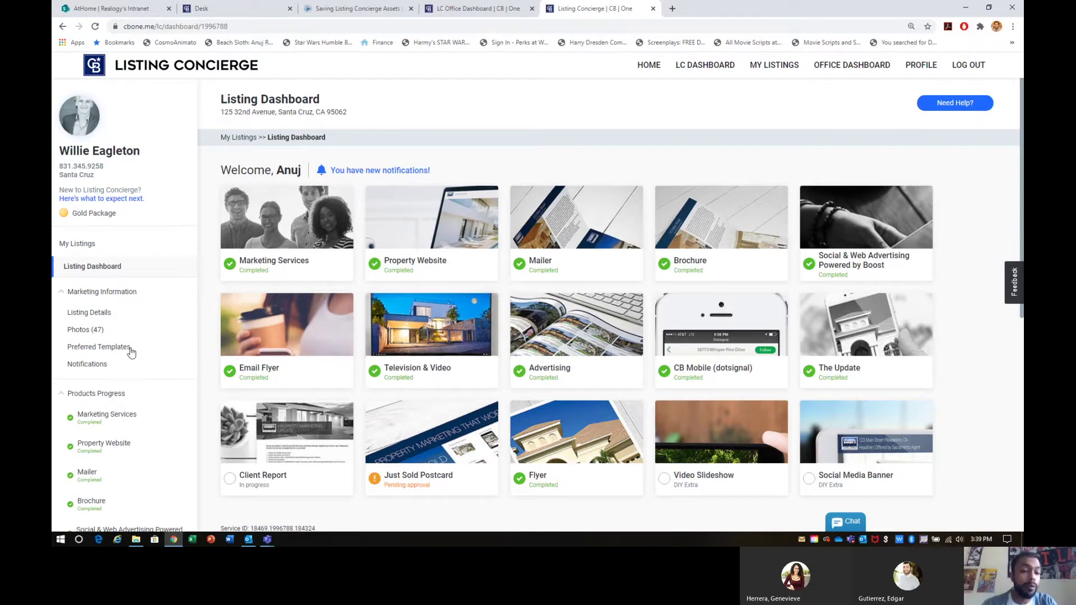
left_click_drag(112, 331, 67, 334)
left_click(82, 333)
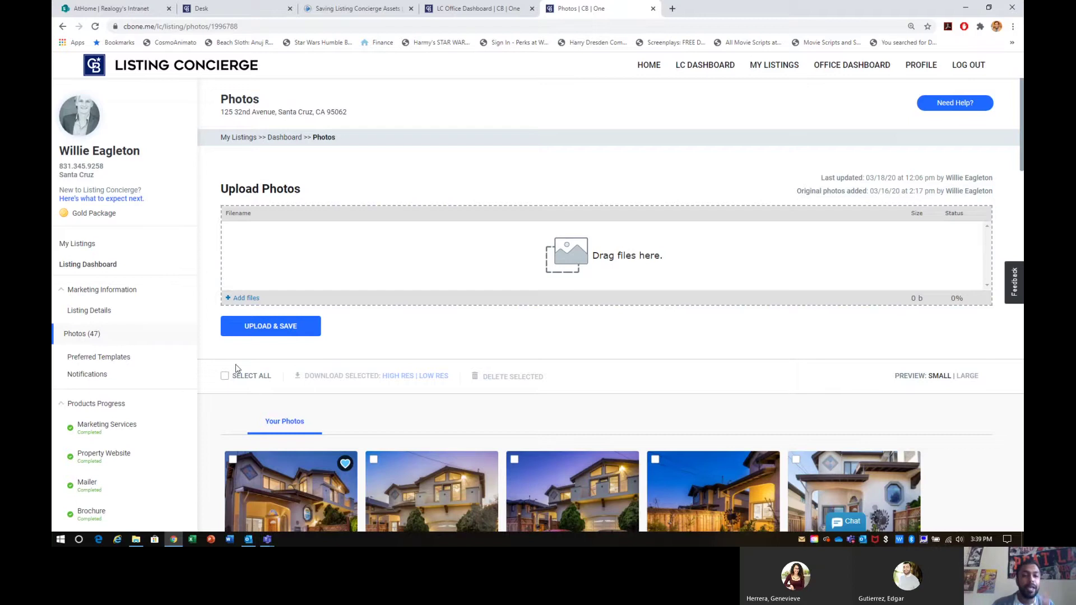
Step: Select all photos, download them in high resolution as listing_photos.zip, and return to the Listing Dashboard
left_click(225, 379)
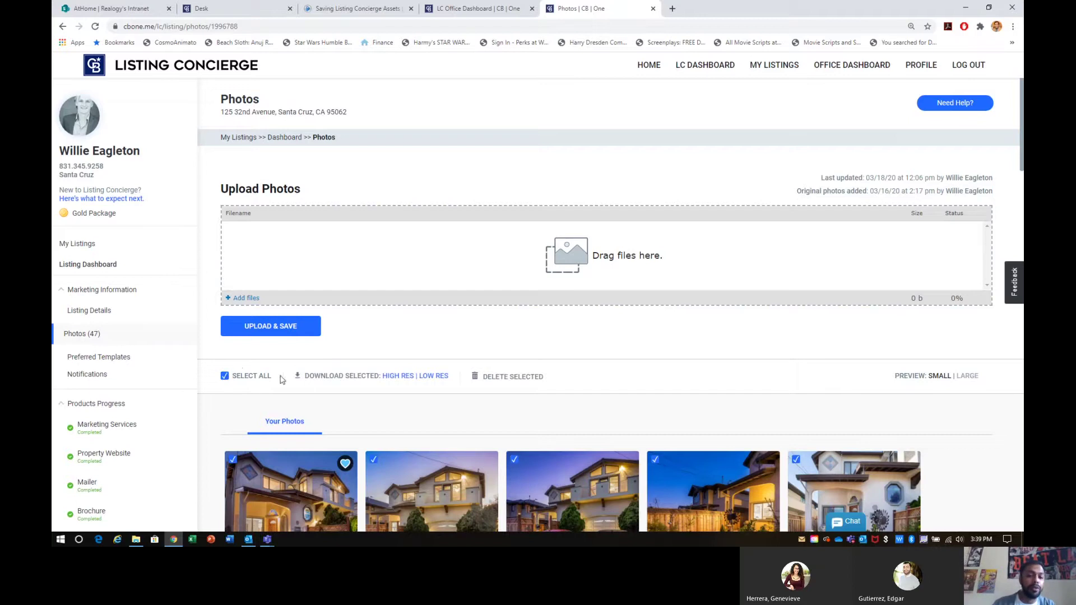
left_click_drag(282, 377, 232, 379)
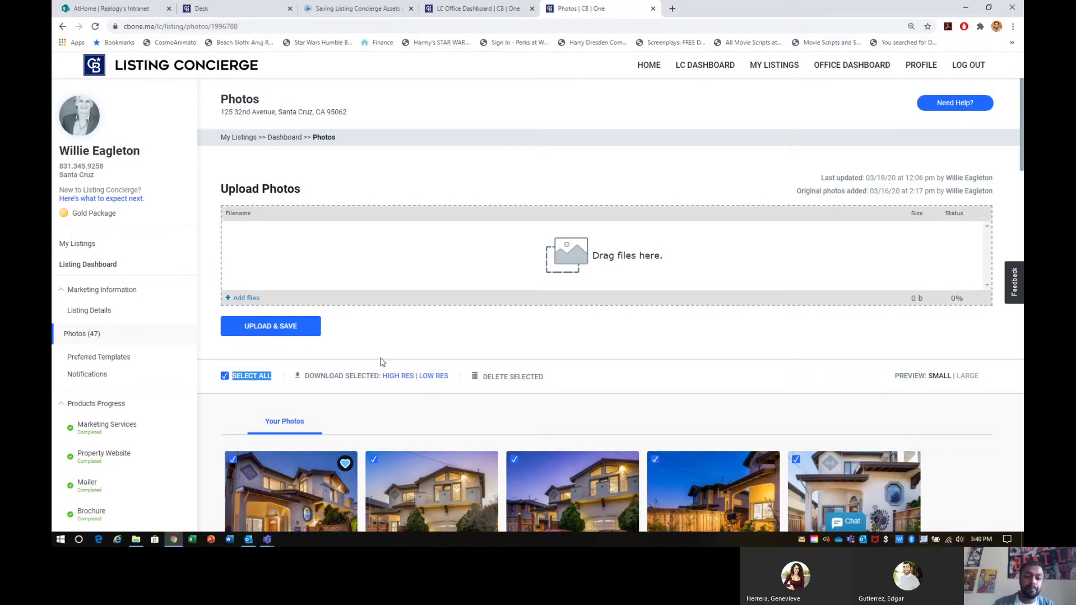
left_click(392, 378)
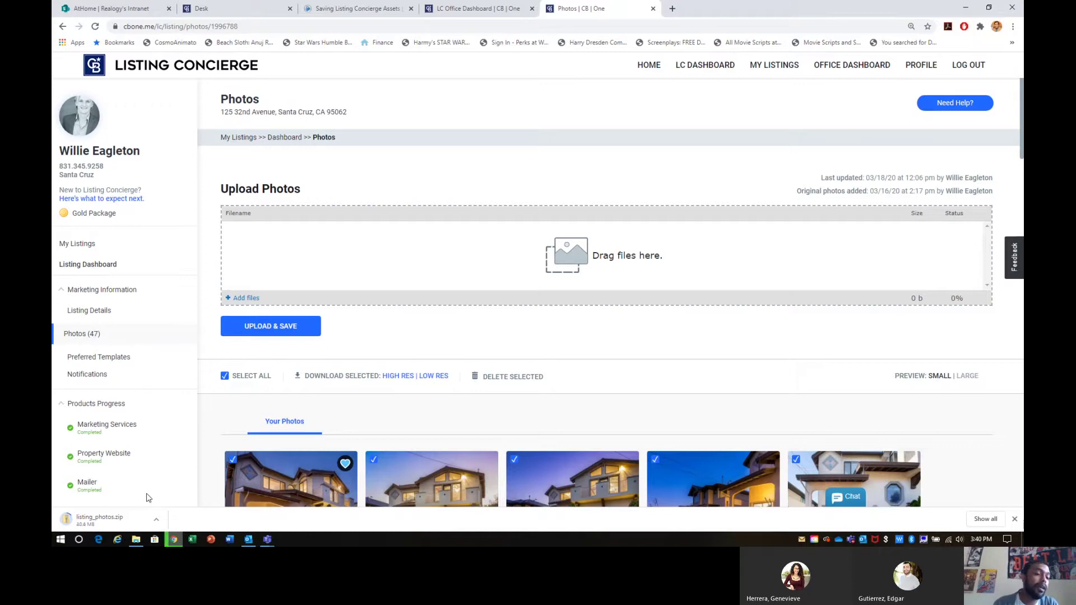
left_click(87, 268)
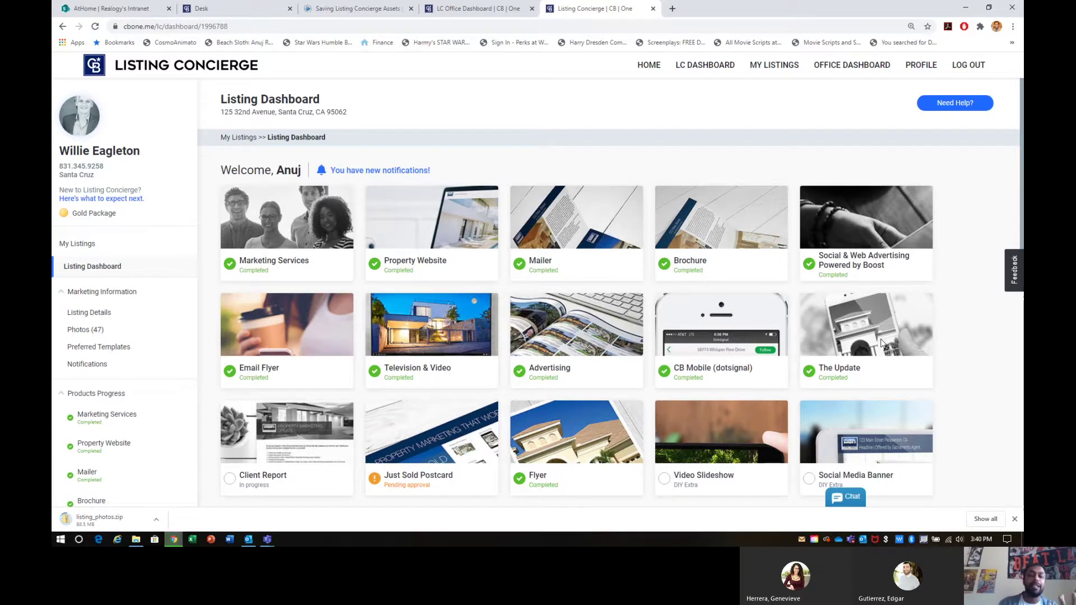
Step: Download the Mailer, Brochure and Advertising proofs as PDFs, then open the Flyer product page
left_click(567, 228)
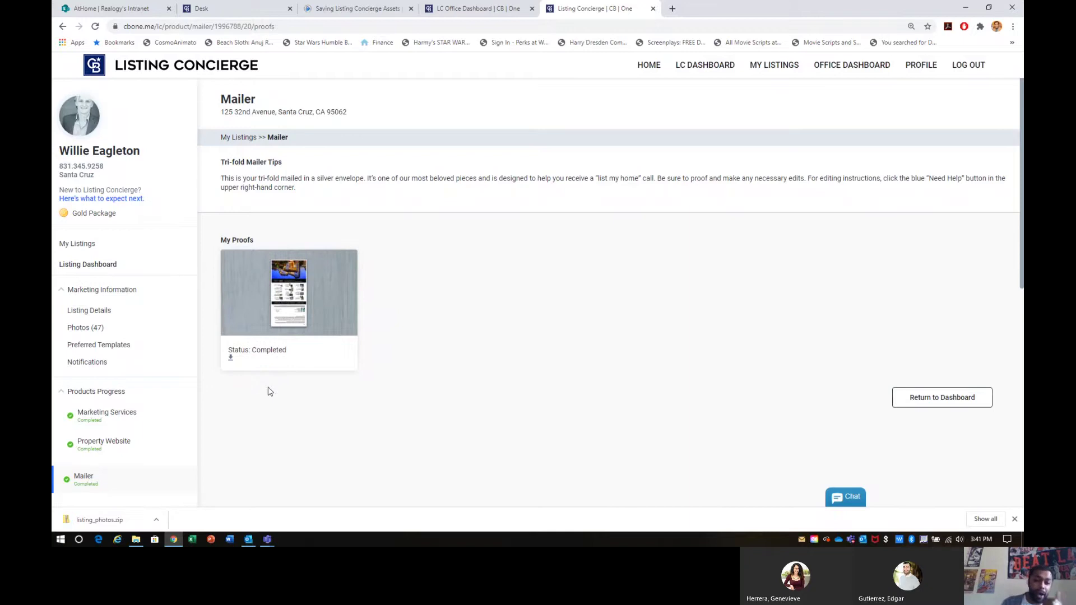
left_click(230, 357)
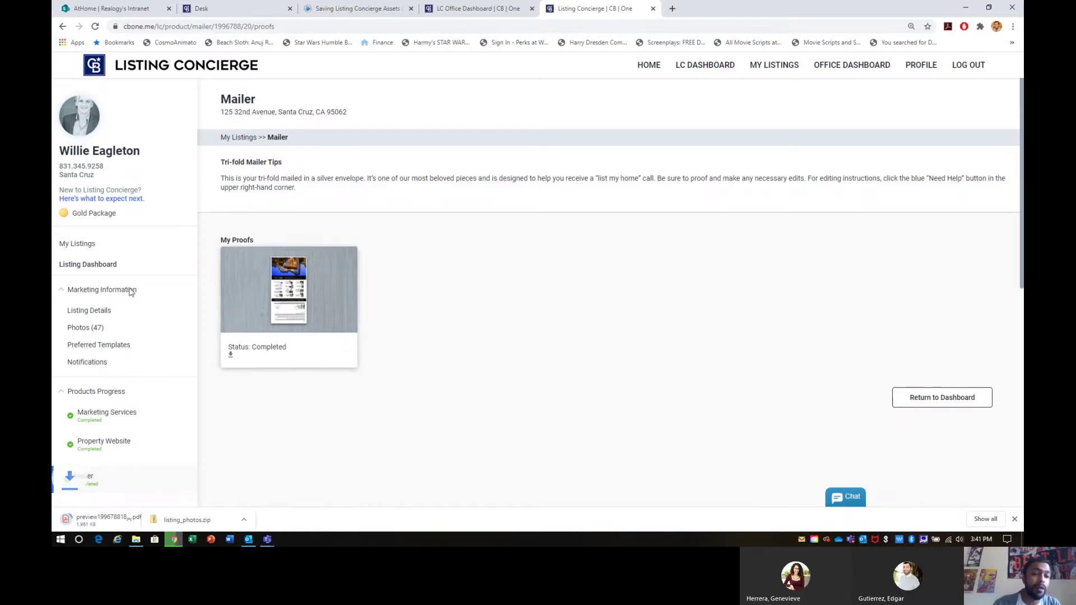
left_click(105, 267)
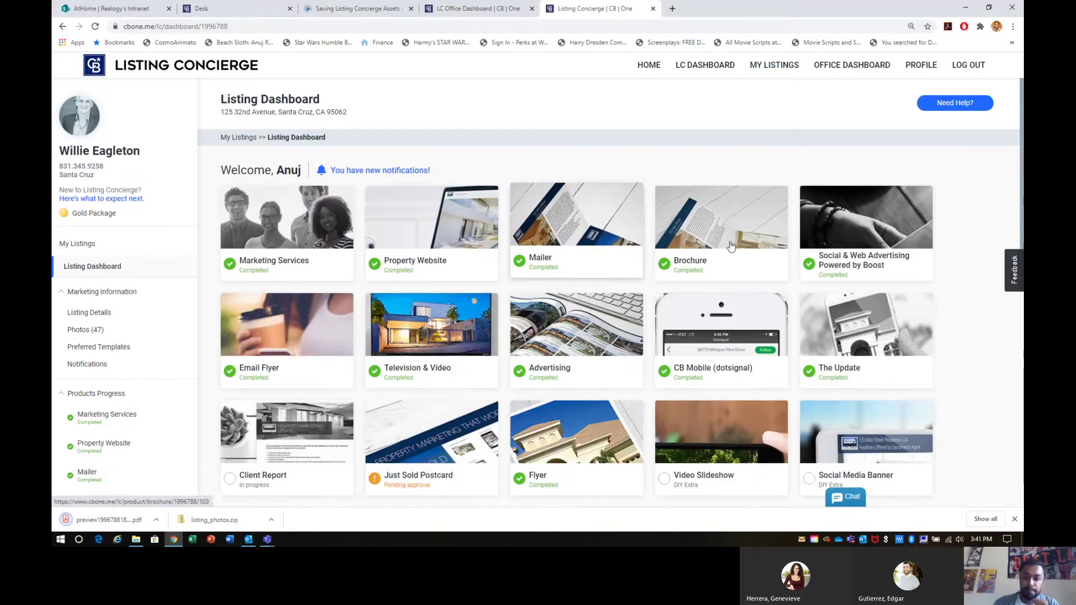
left_click(733, 247)
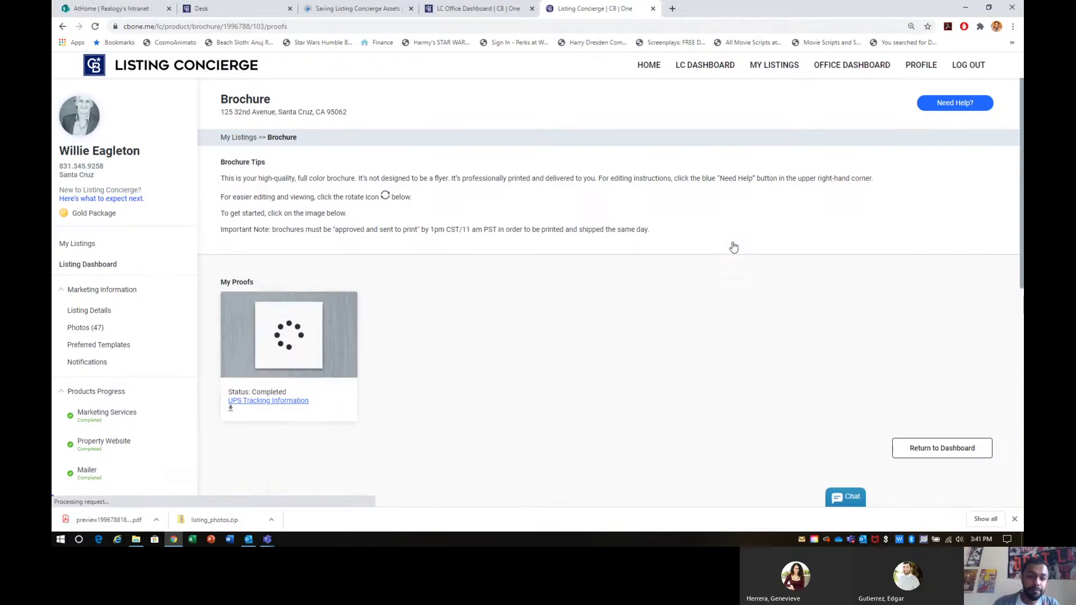
left_click(231, 407)
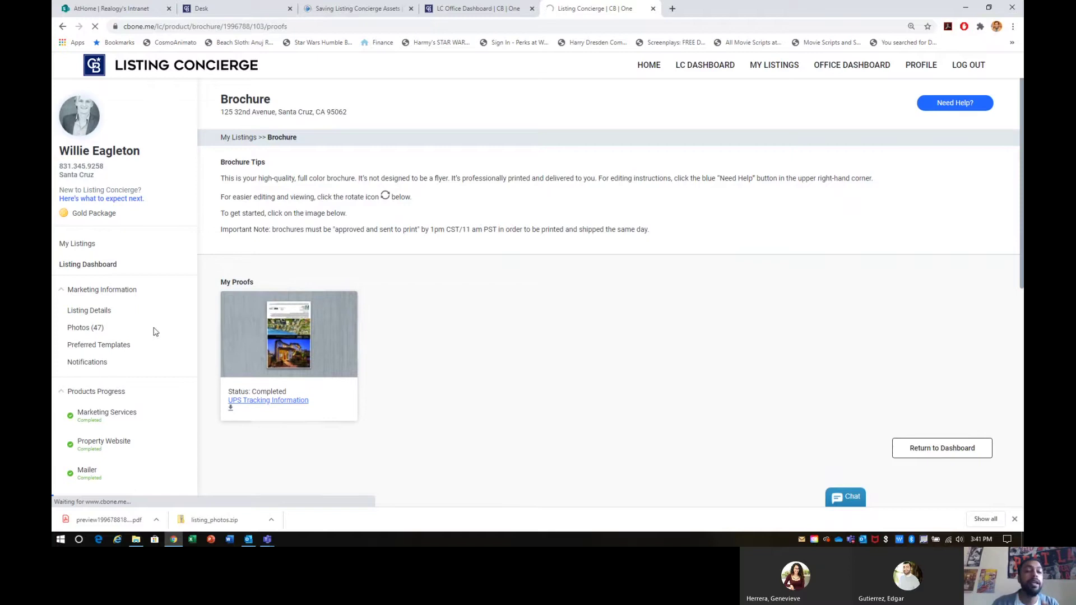
left_click(98, 266)
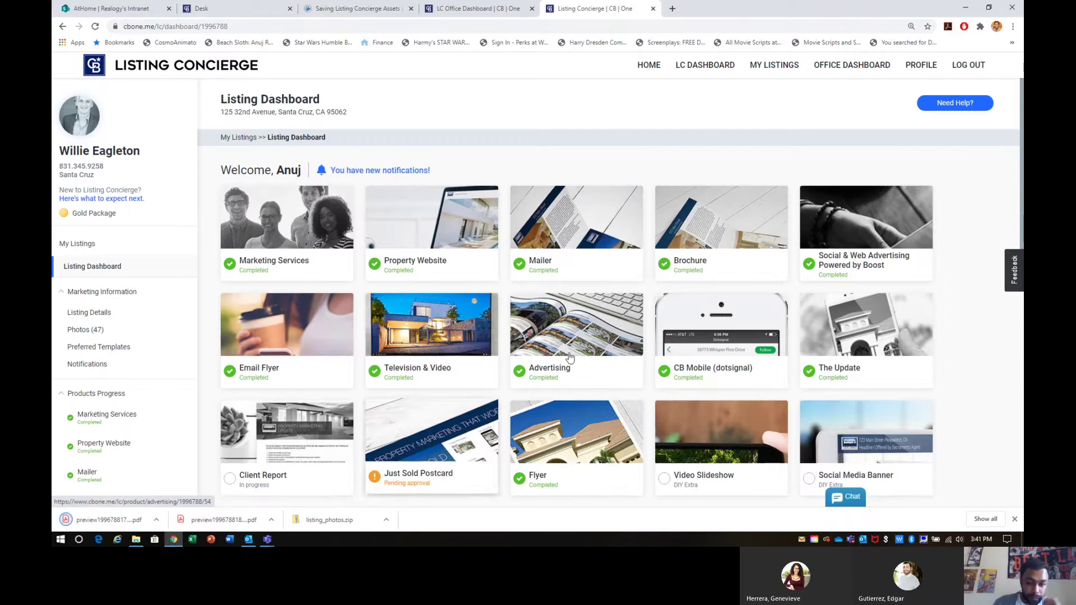
left_click(568, 342)
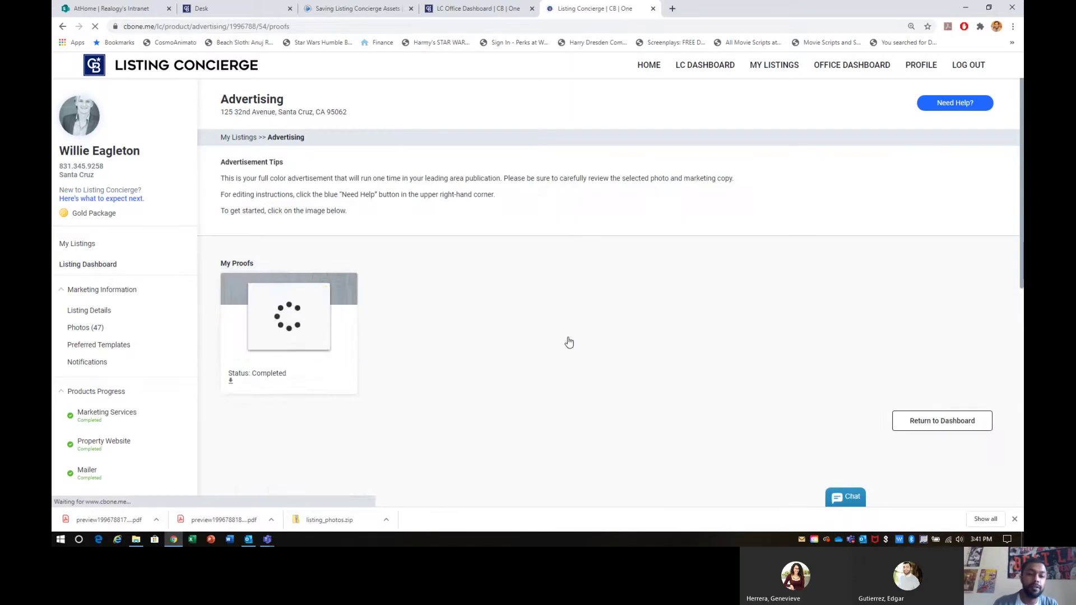
left_click(231, 380)
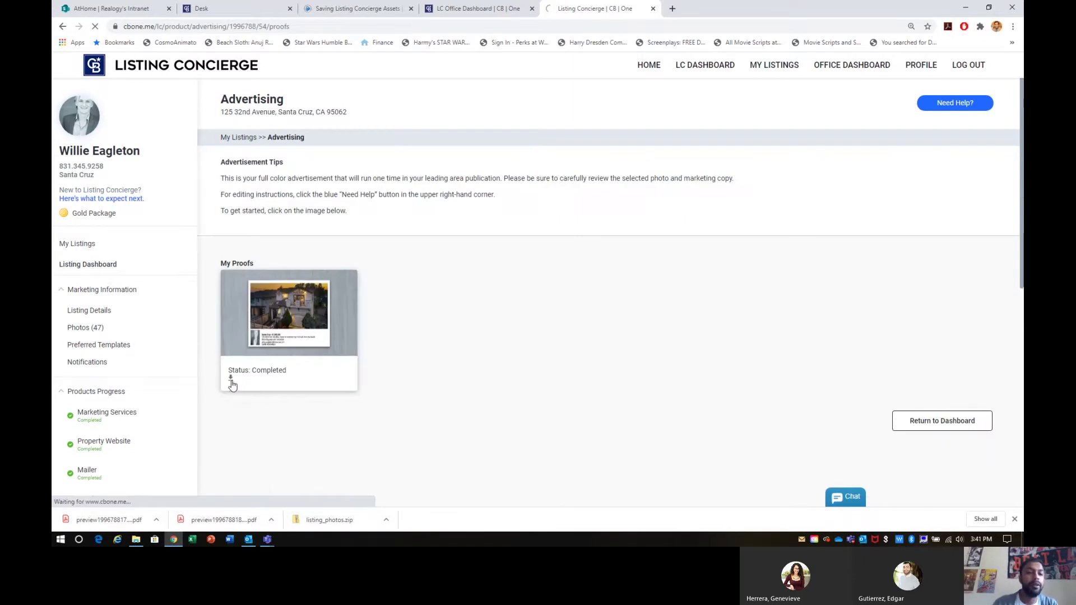
left_click(101, 267)
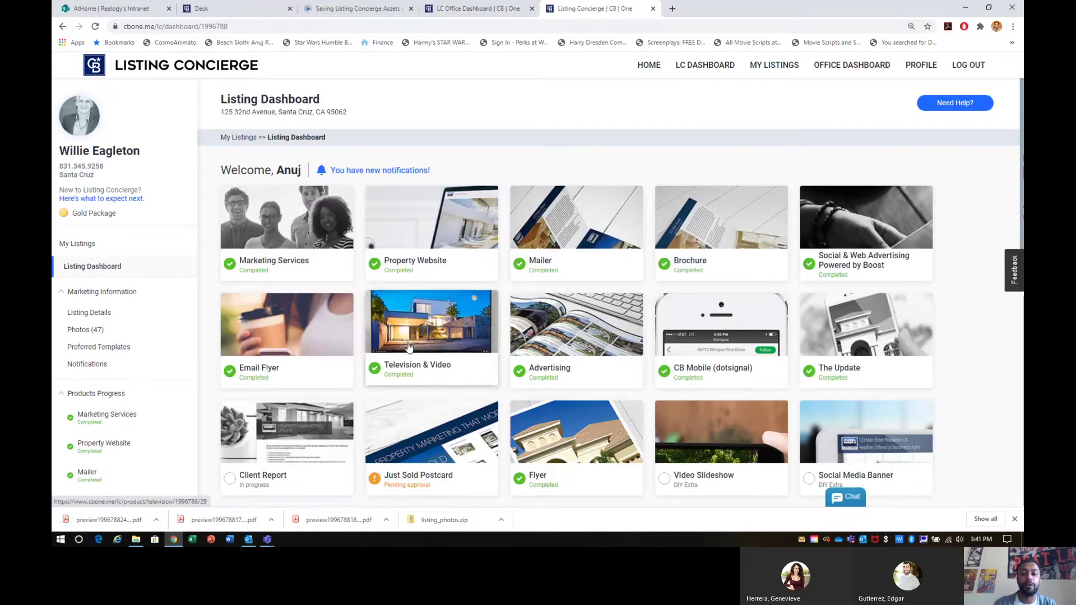
scroll(574, 331, "down", 4)
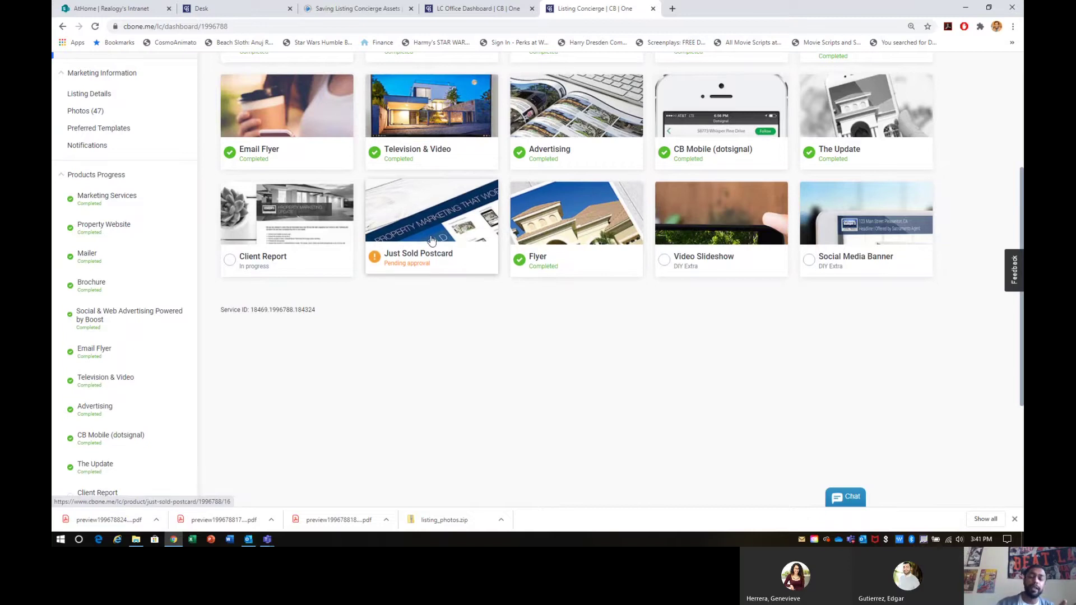
left_click(551, 230)
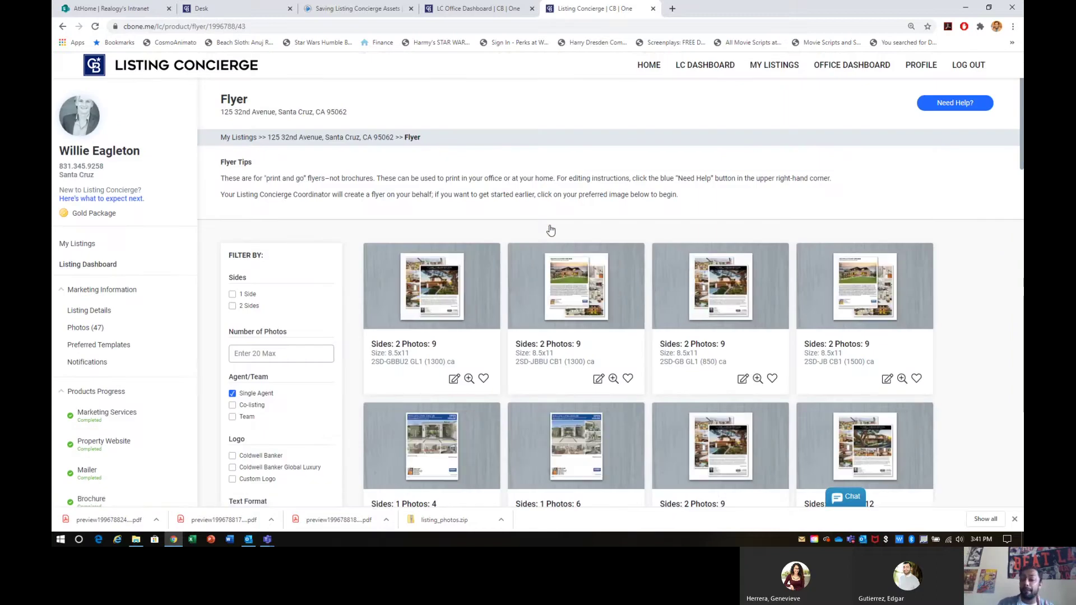
Step: Download the single-sided six-photo flyer, then return to the Listing Dashboard and scroll through its product tiles
scroll(550, 230, "down", 7)
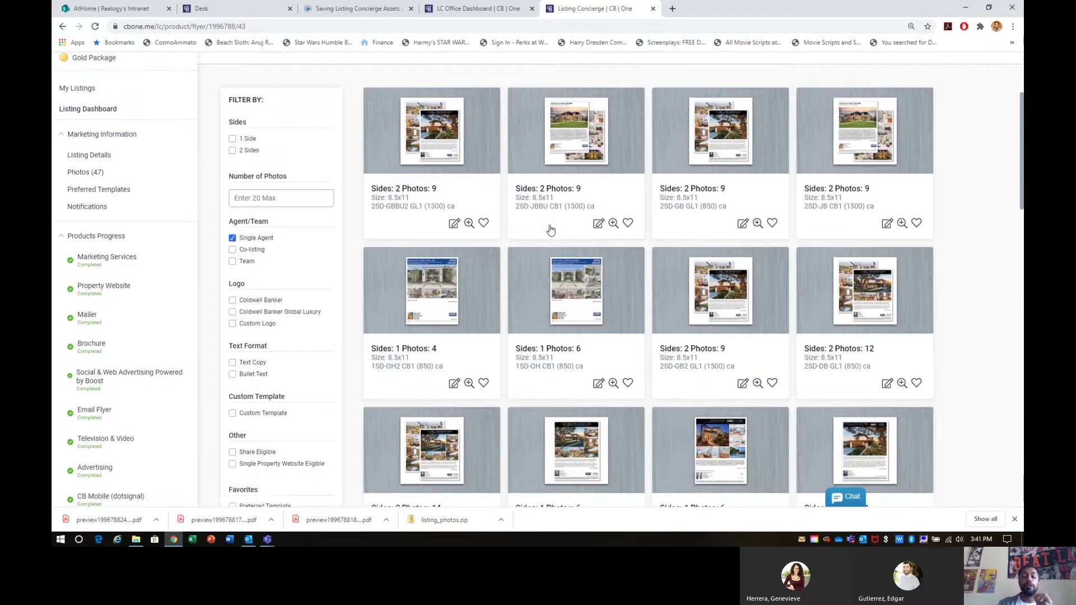
scroll(551, 230, "up", 1)
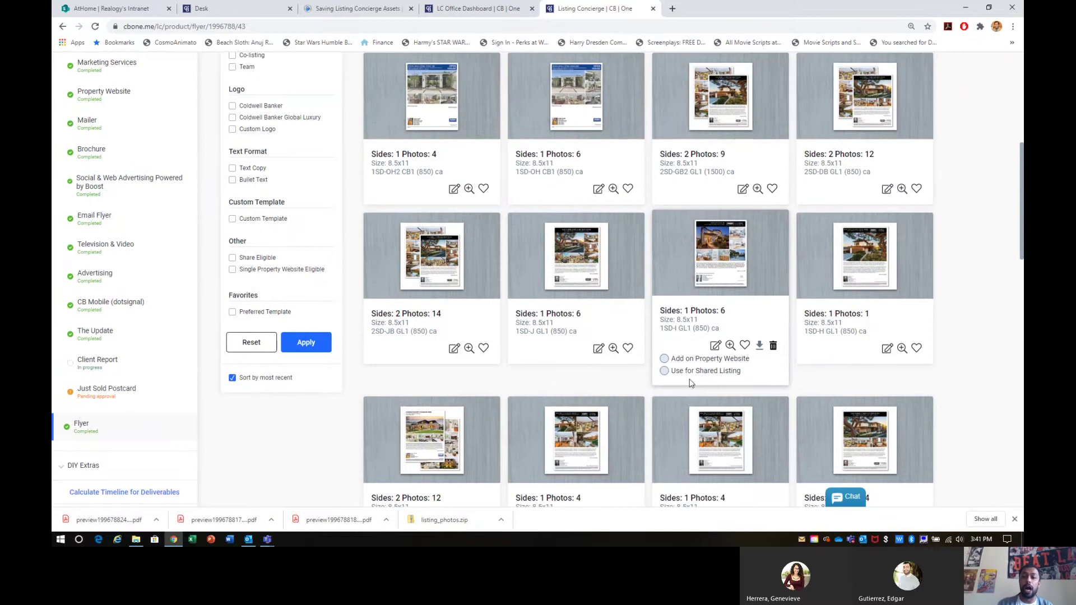
left_click(759, 347)
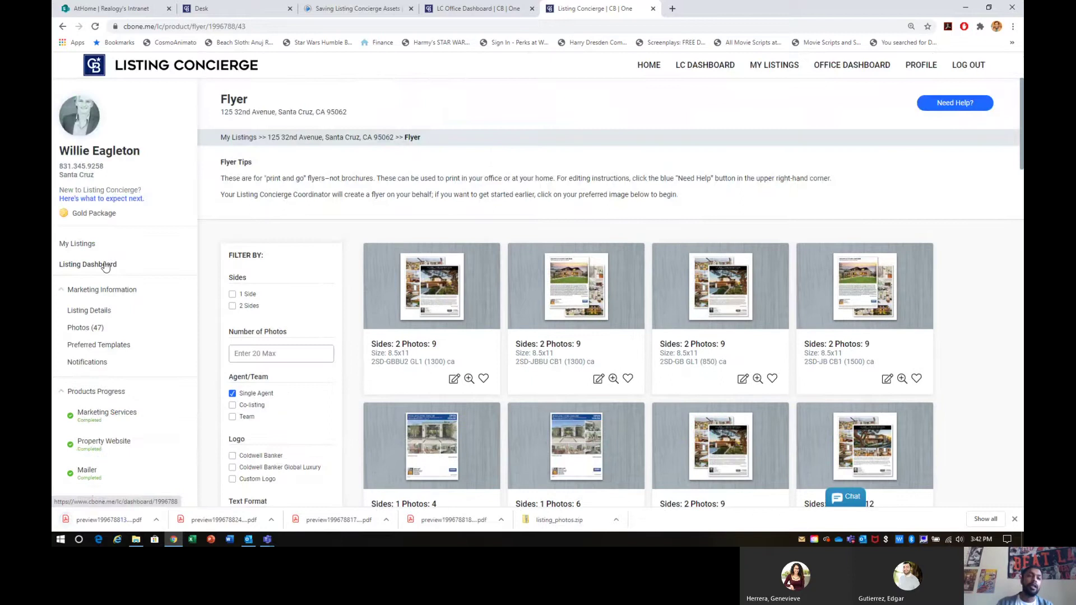
left_click(105, 265)
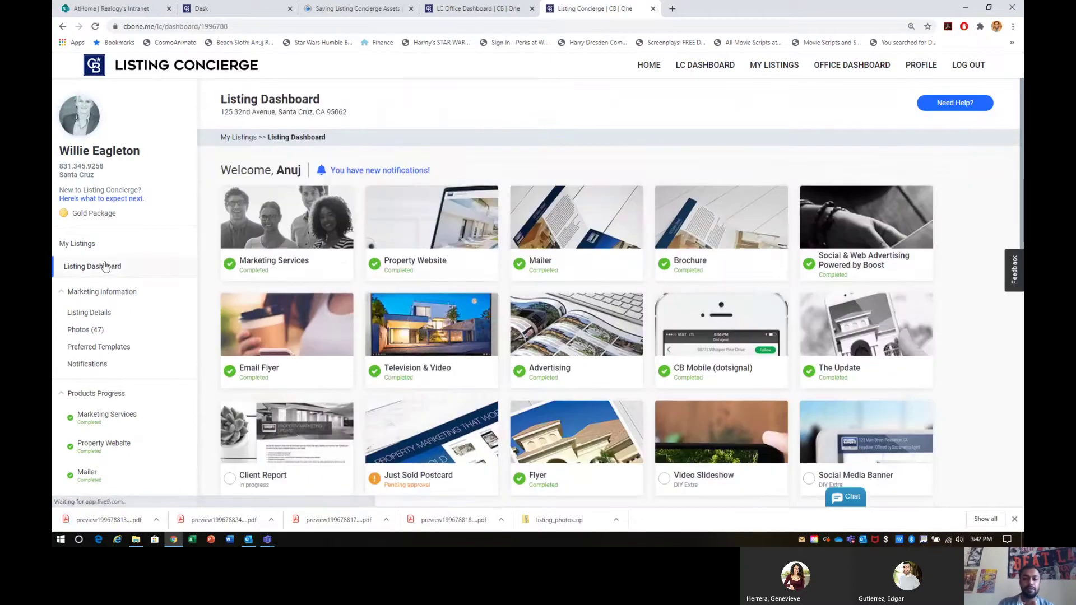
scroll(378, 303, "down", 3)
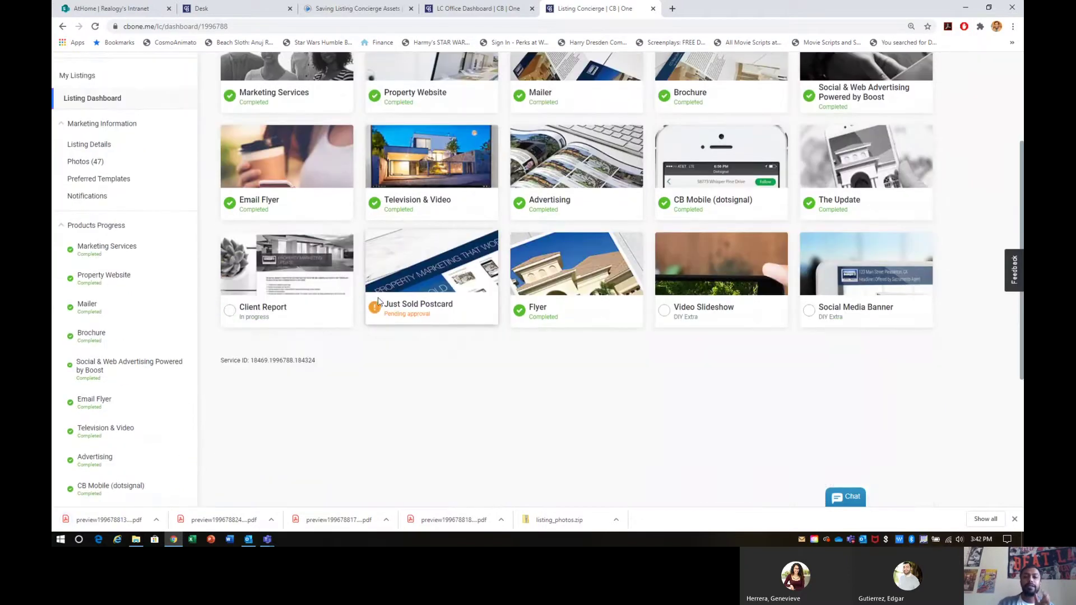
scroll(378, 302, "up", 1)
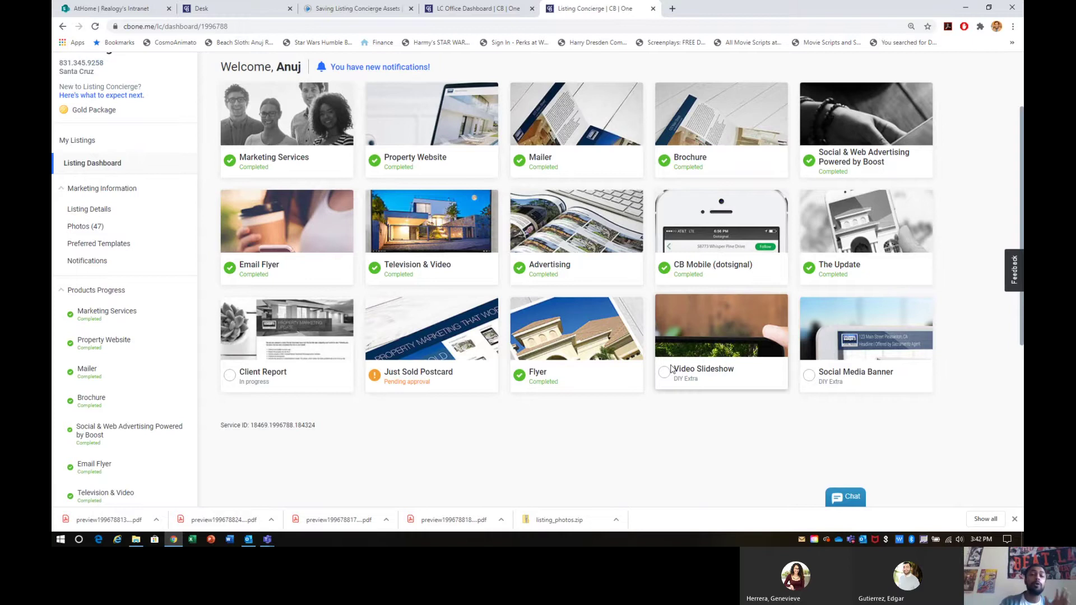
Step: Clear the desktop by closing Chrome's download bar, minimizing Chrome and shrinking the Listing Concierge Assets window
left_click(1015, 521)
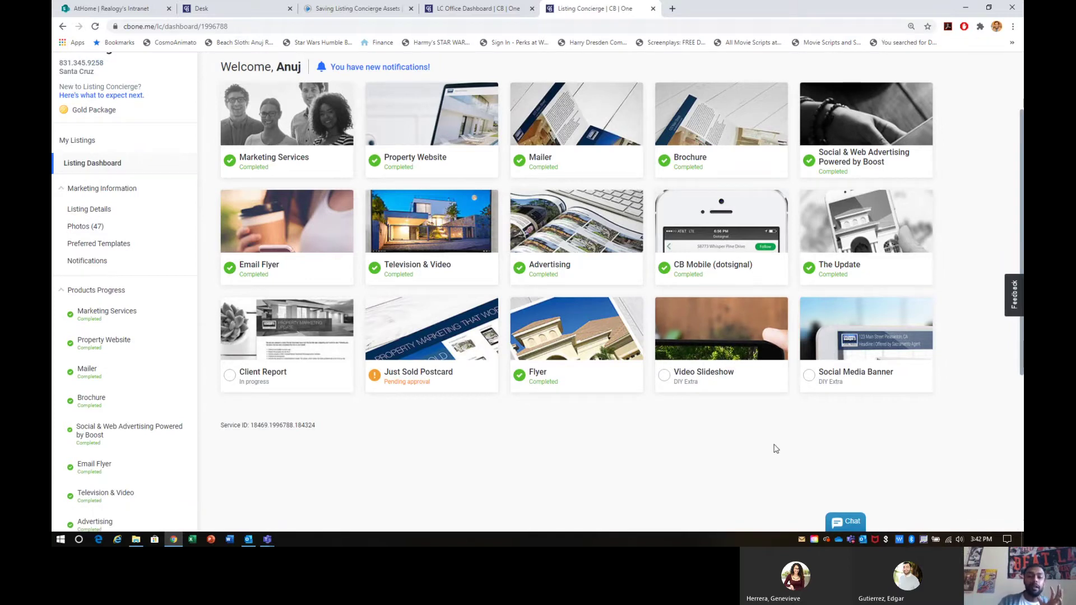
left_click(968, 10)
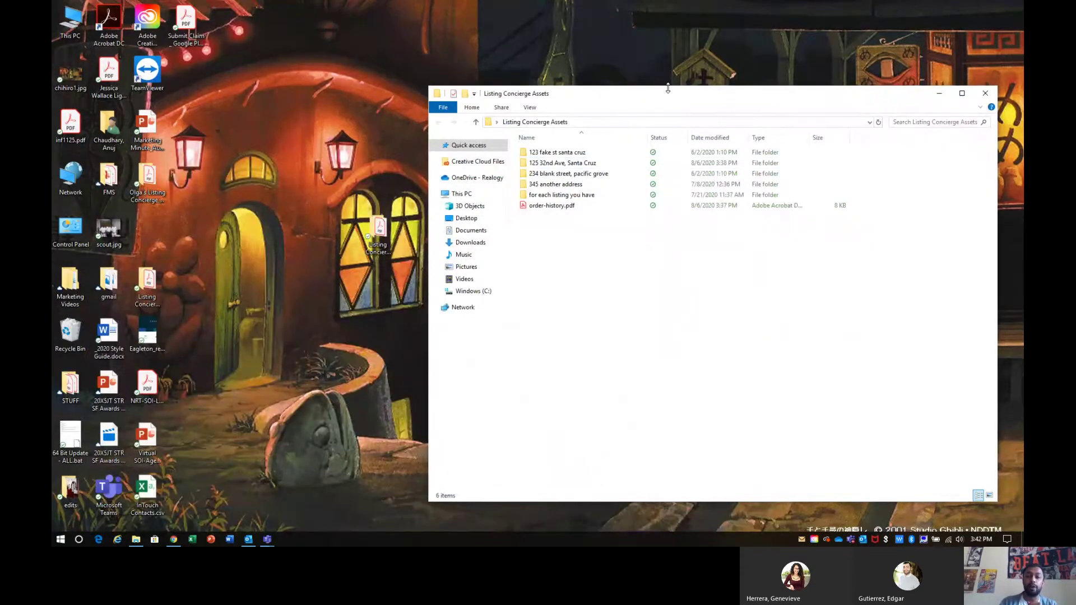
left_click_drag(667, 86, 665, 56)
Step: Open a second Explorer window on Downloads and select listing_photos.zip and the preview PDFs
left_click(61, 539)
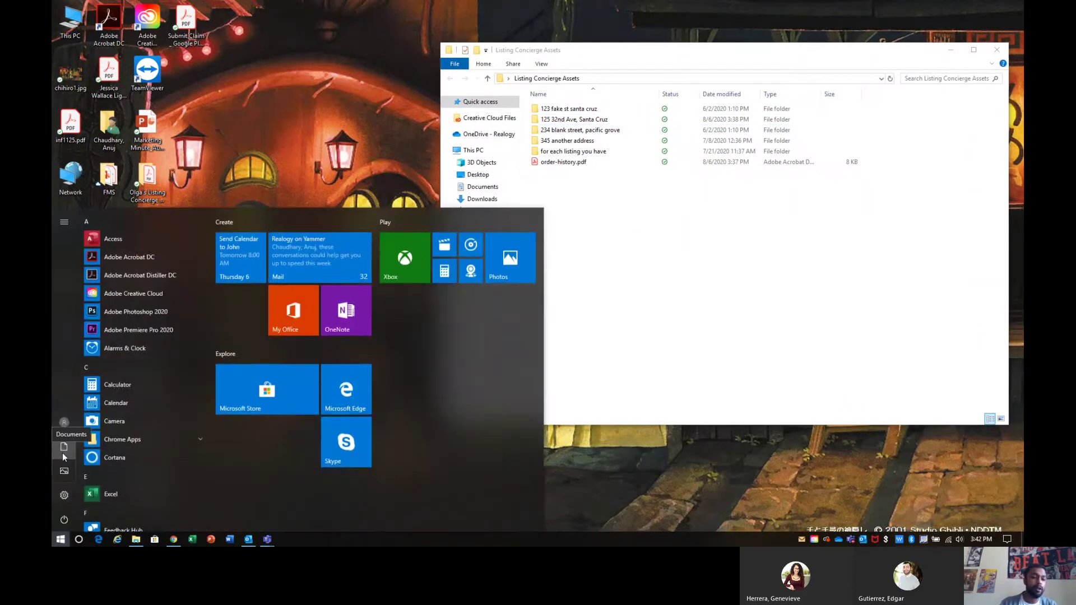
left_click(63, 451)
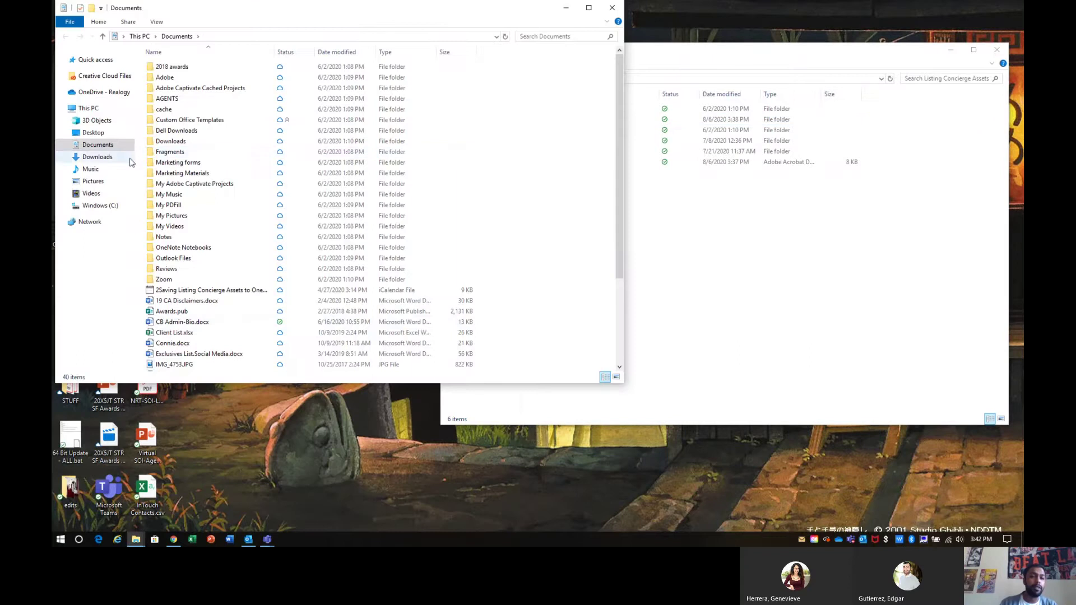
left_click(93, 160)
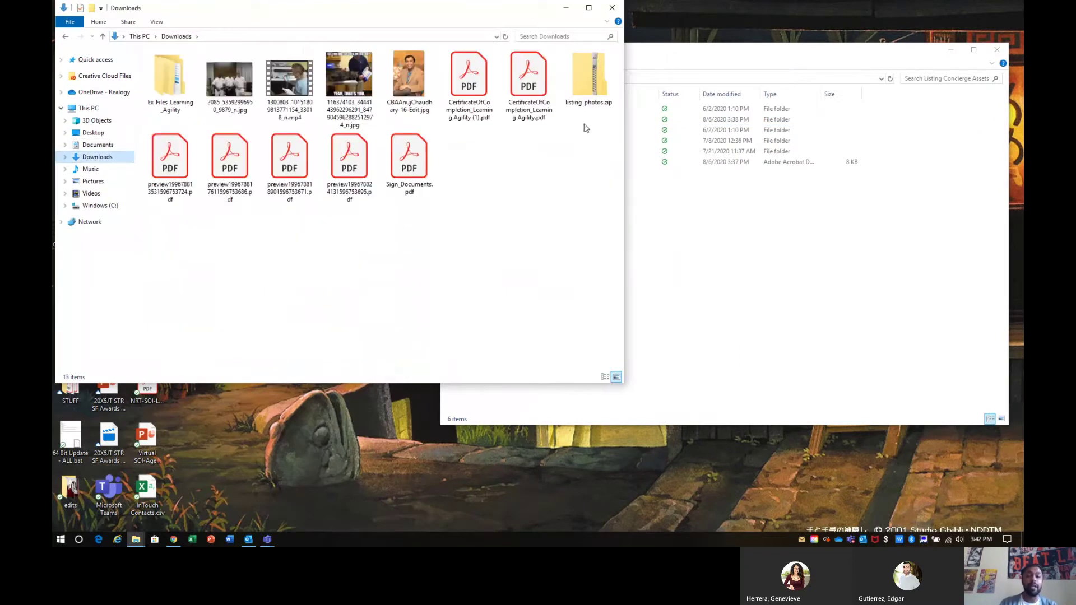
left_click(586, 93)
left_click(229, 165)
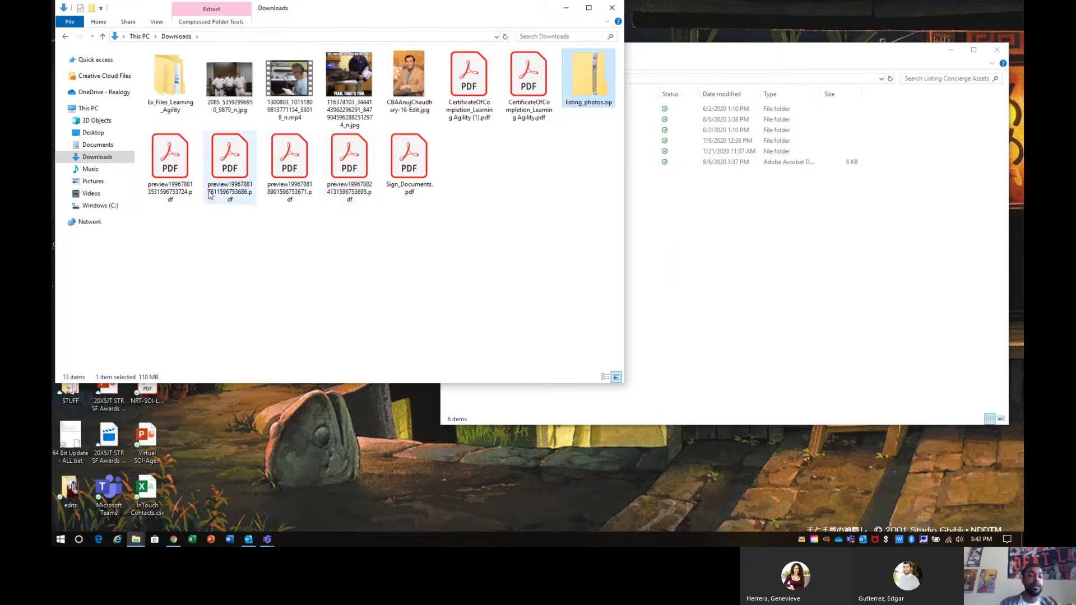
left_click(337, 193)
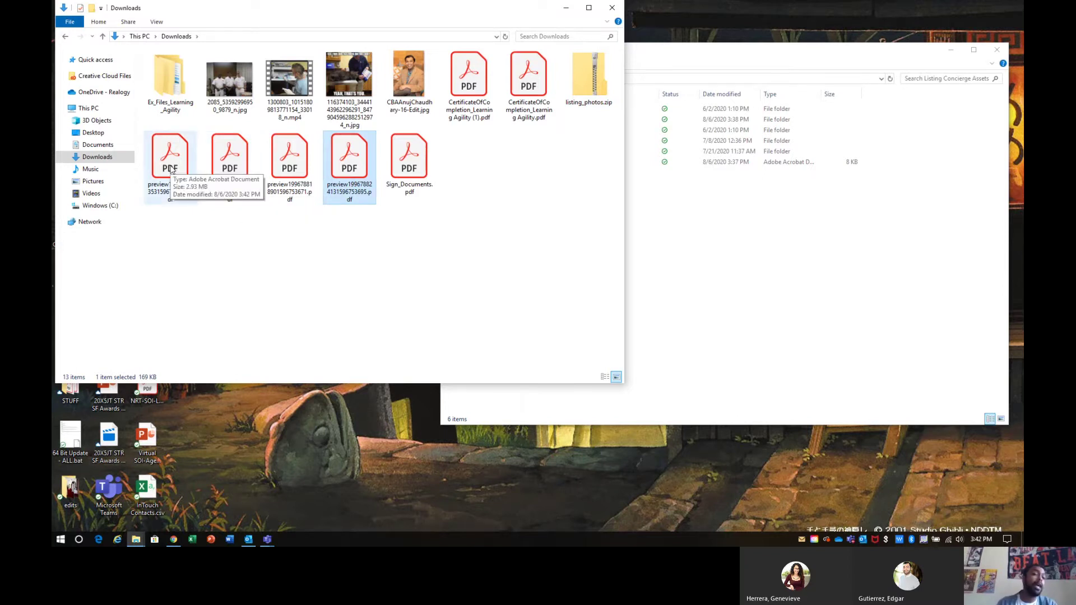
Step: Check the first preview PDF and rename it Flyer.pdf
double_click(171, 168)
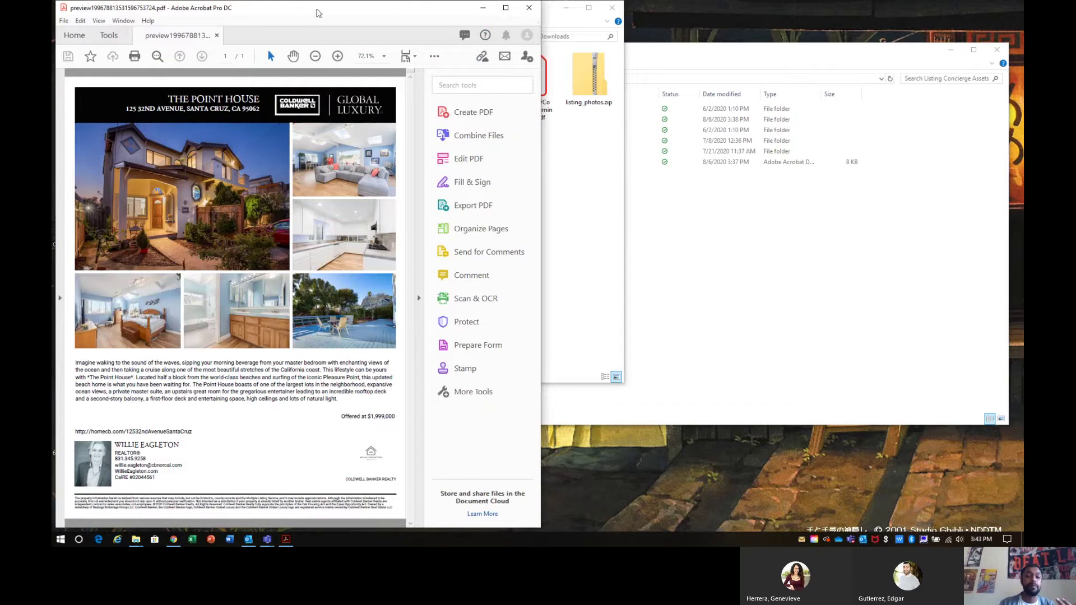
left_click(527, 8)
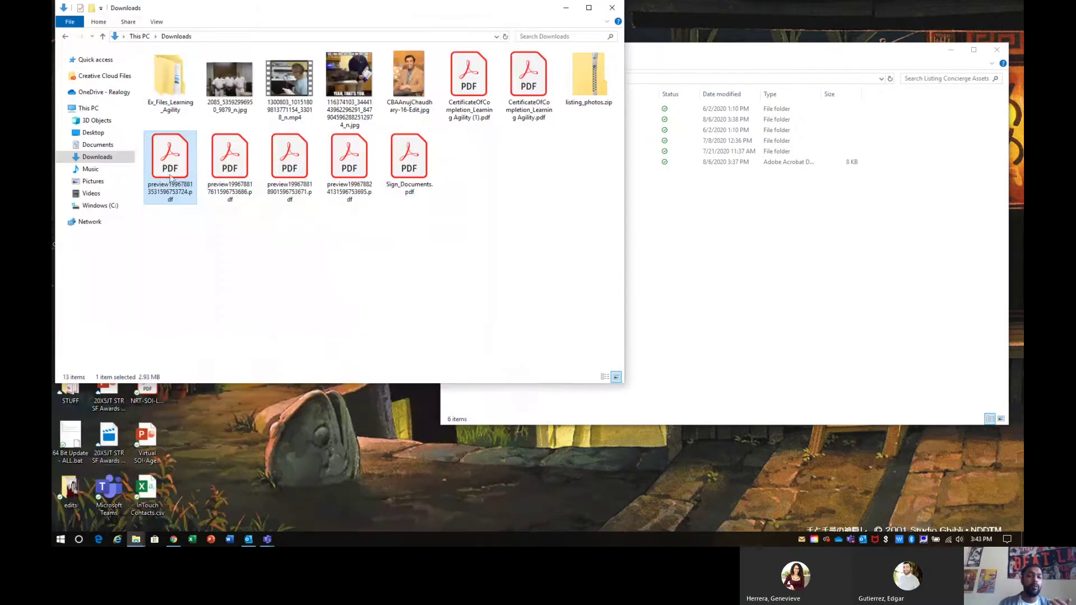
right_click(166, 179)
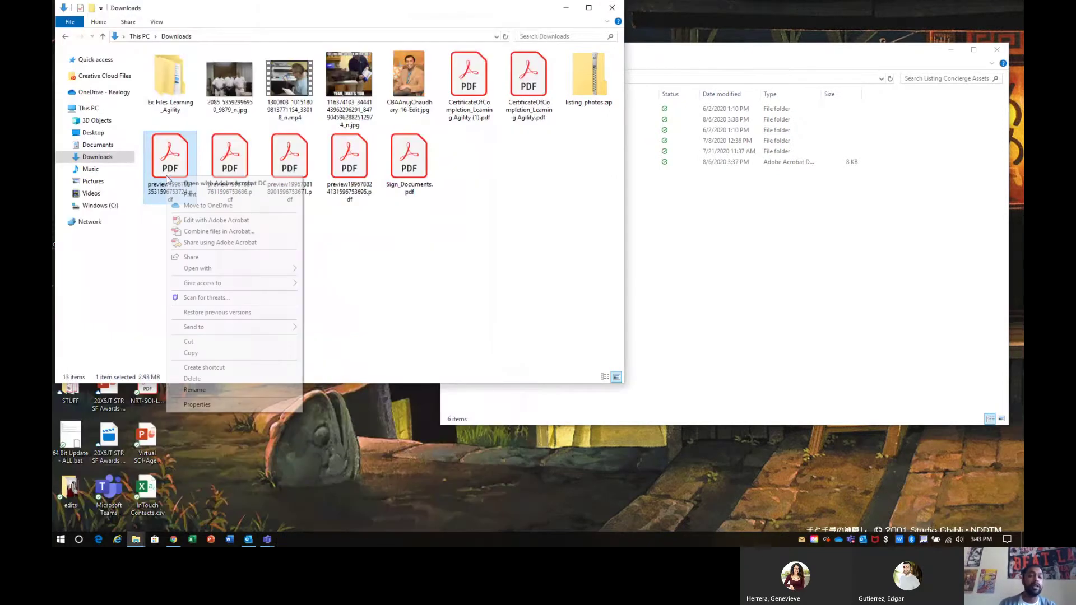
left_click(216, 389)
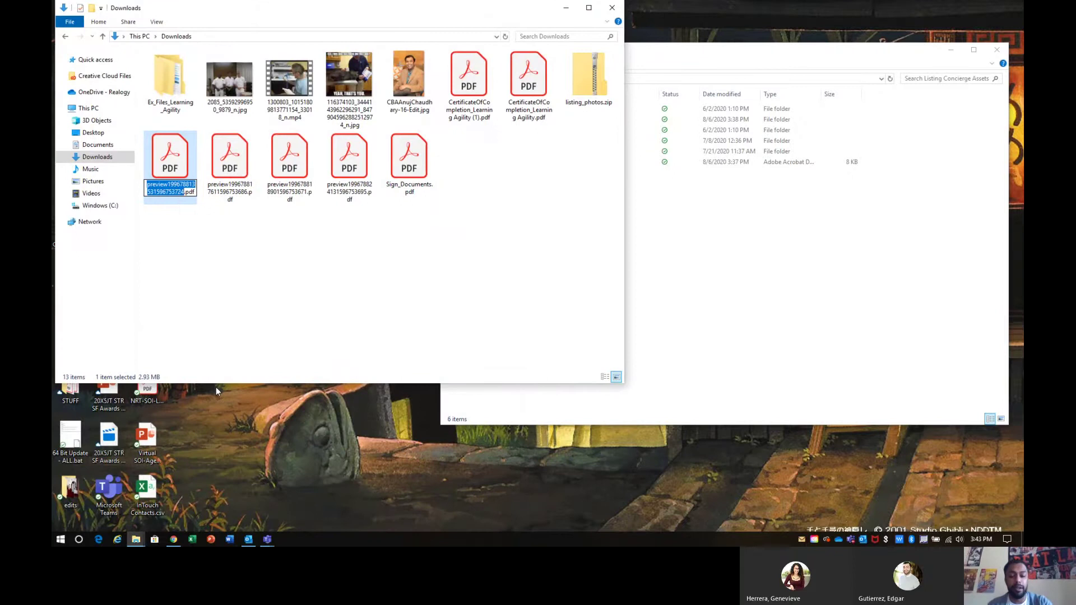
type("Flyer")
left_click(223, 318)
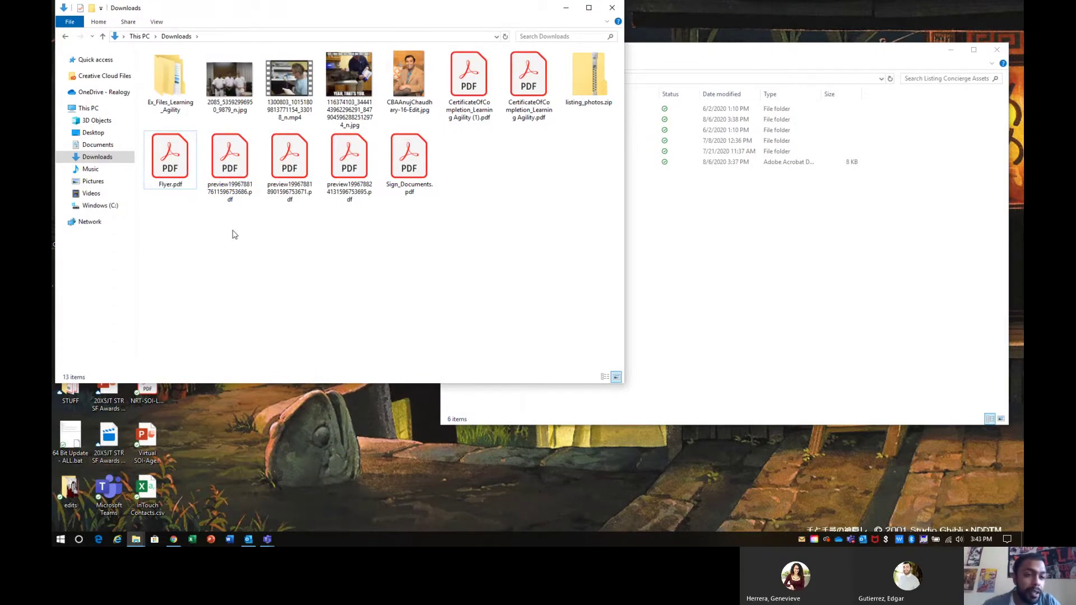
Step: Check the second preview PDF and rename it Brochure.pdf
left_click(225, 178)
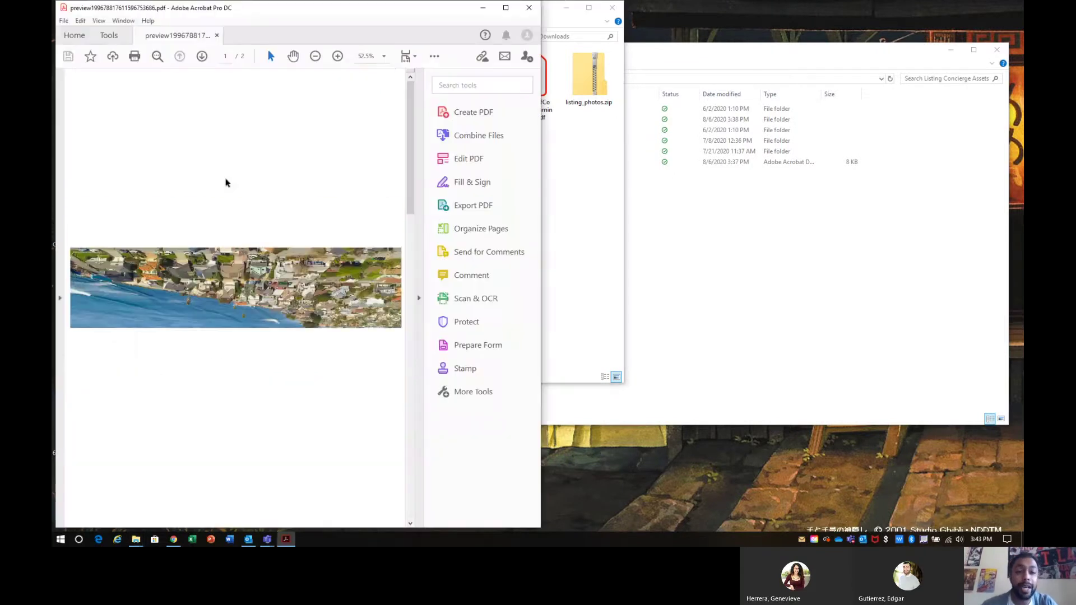
scroll(226, 181, "down", 10)
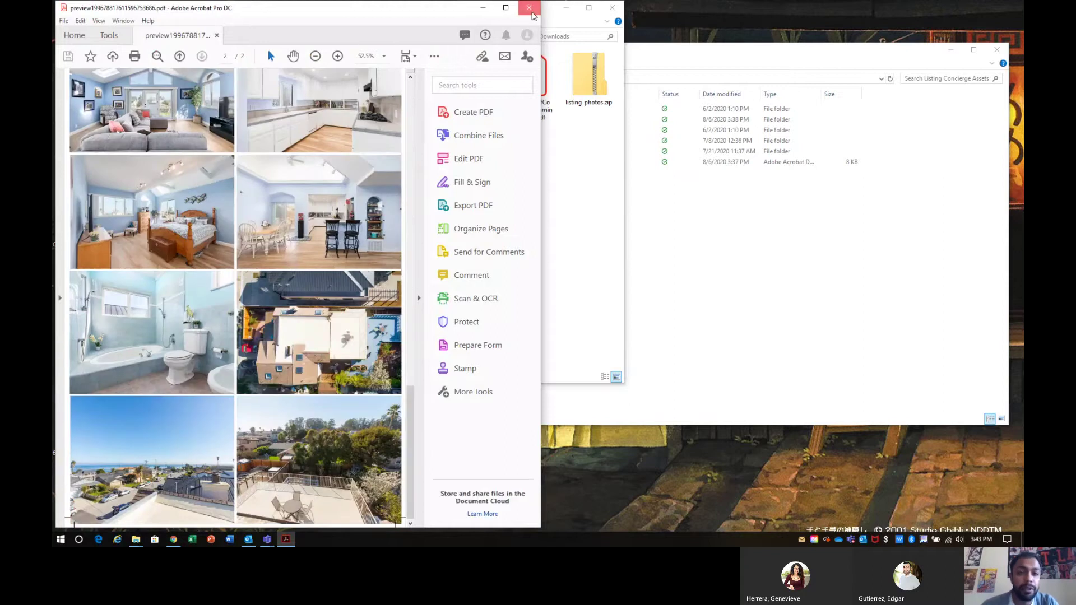
left_click(529, 8)
right_click(234, 182)
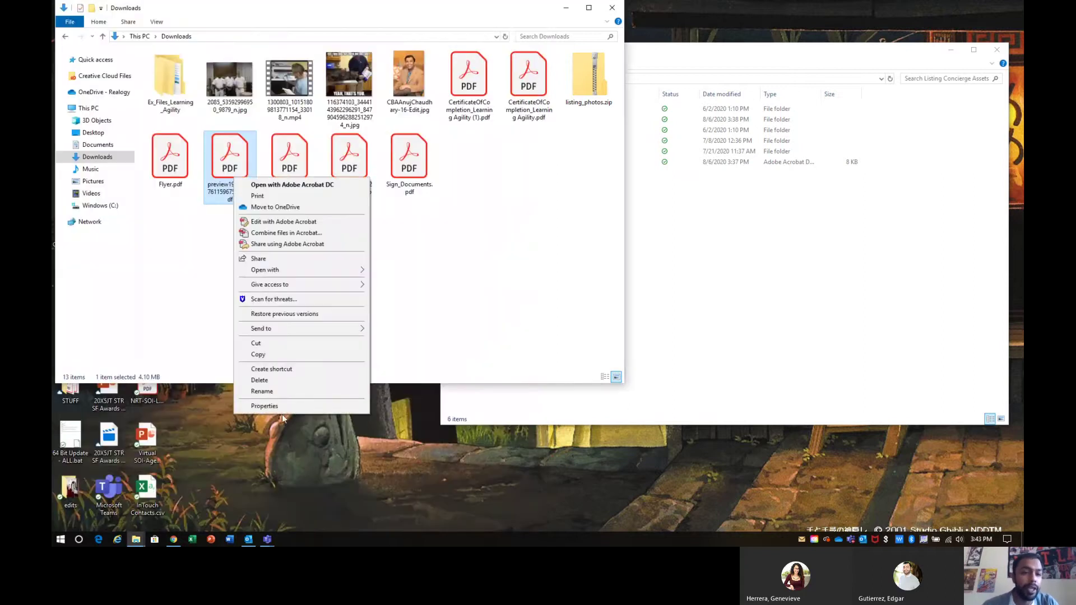
left_click(282, 391)
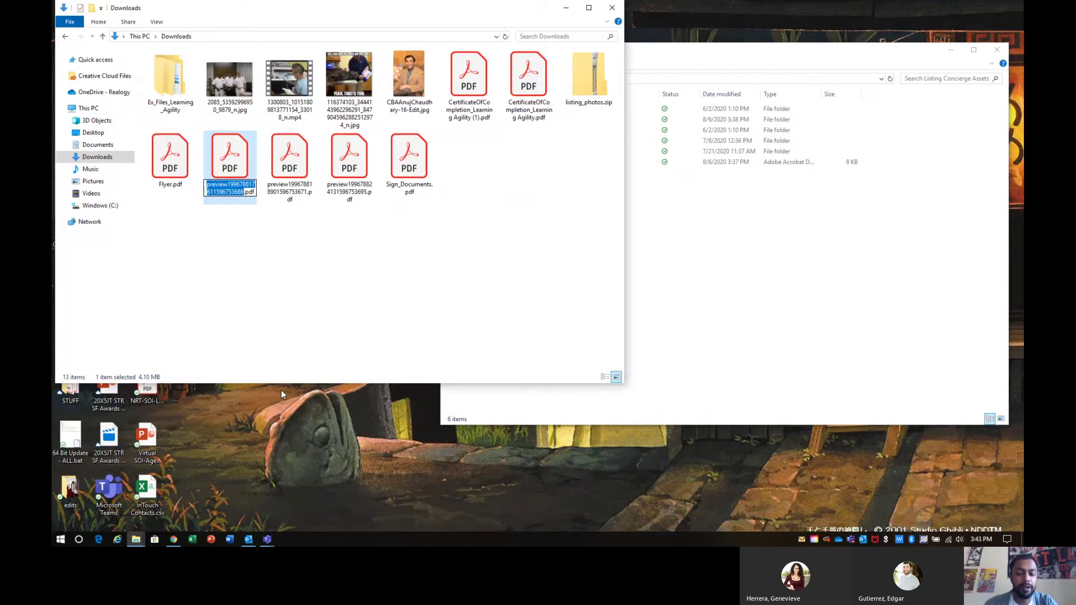
type("Brochure")
left_click(307, 267)
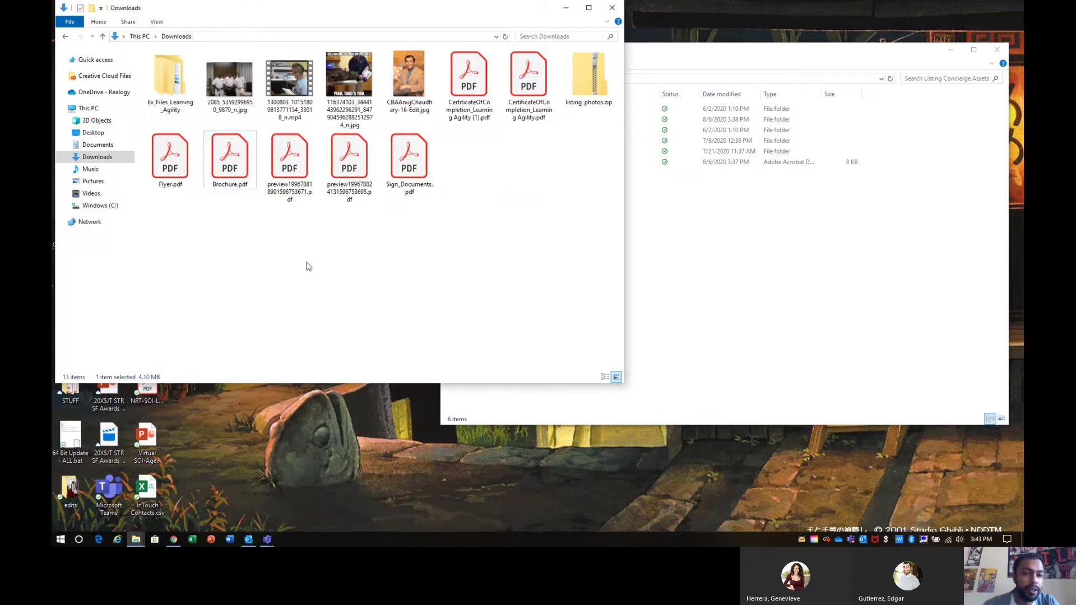
Step: Check the third preview PDF and rename it Mailer.pdf
left_click(284, 190)
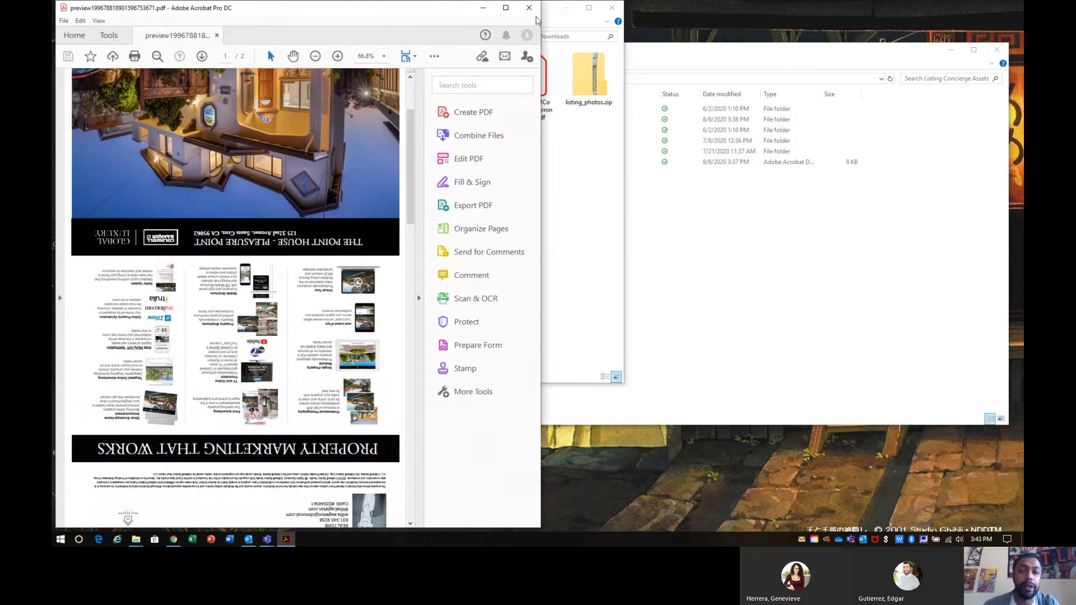
left_click(528, 7)
right_click(288, 198)
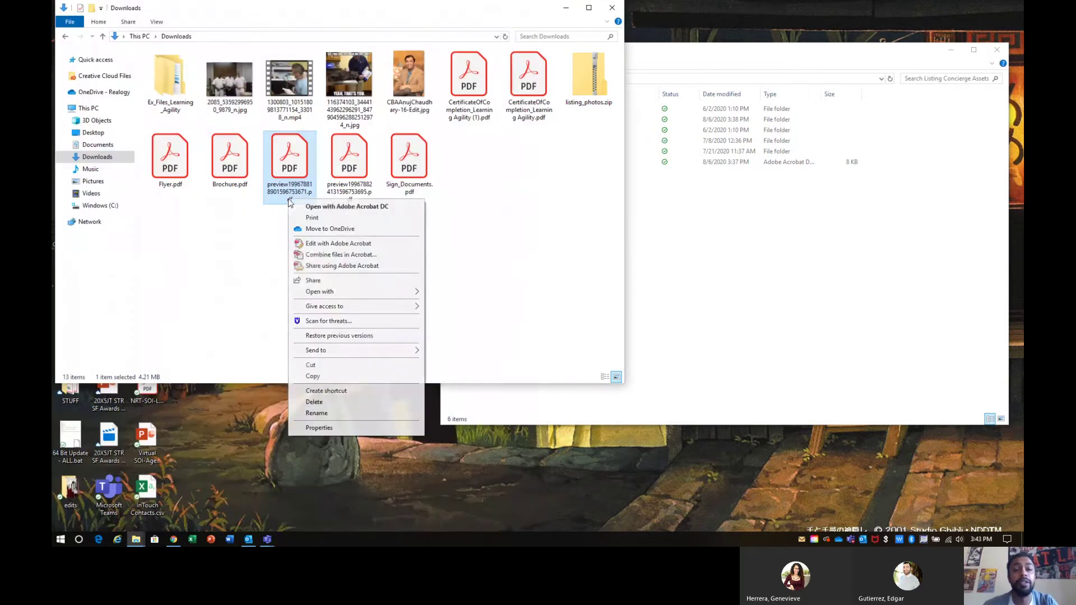
left_click(328, 411)
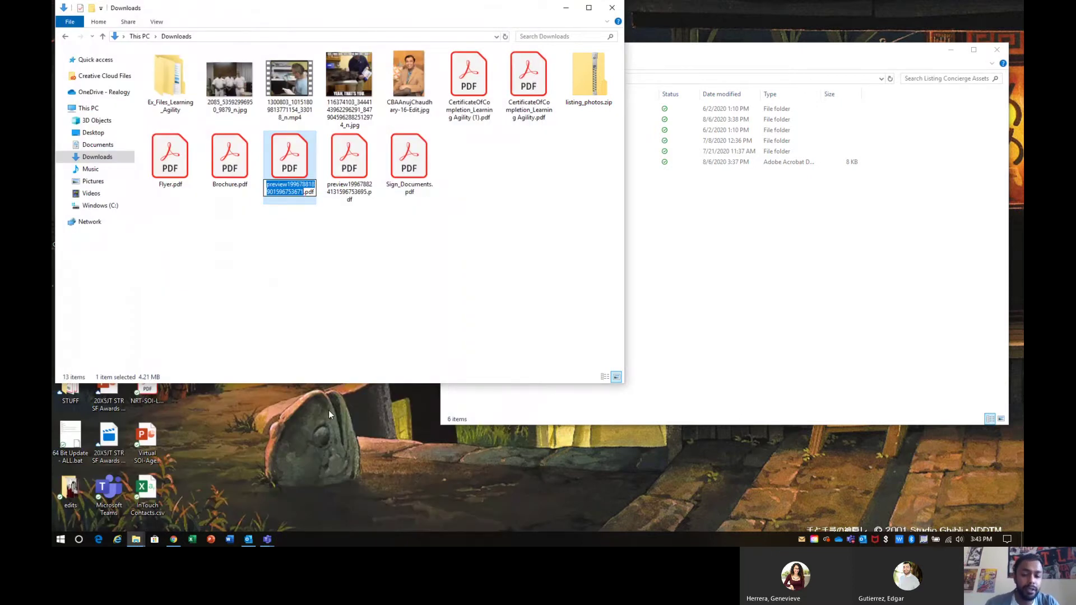
type("Mailer")
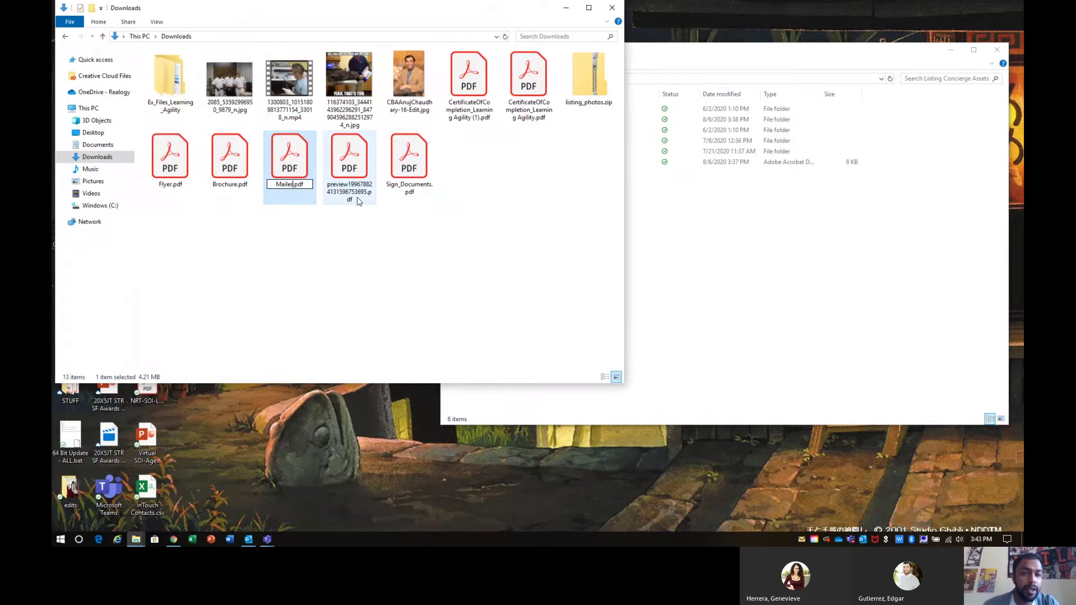
left_click(353, 196)
Step: Check the fourth preview PDF and rename it Newsprint AD.pdf
double_click(353, 196)
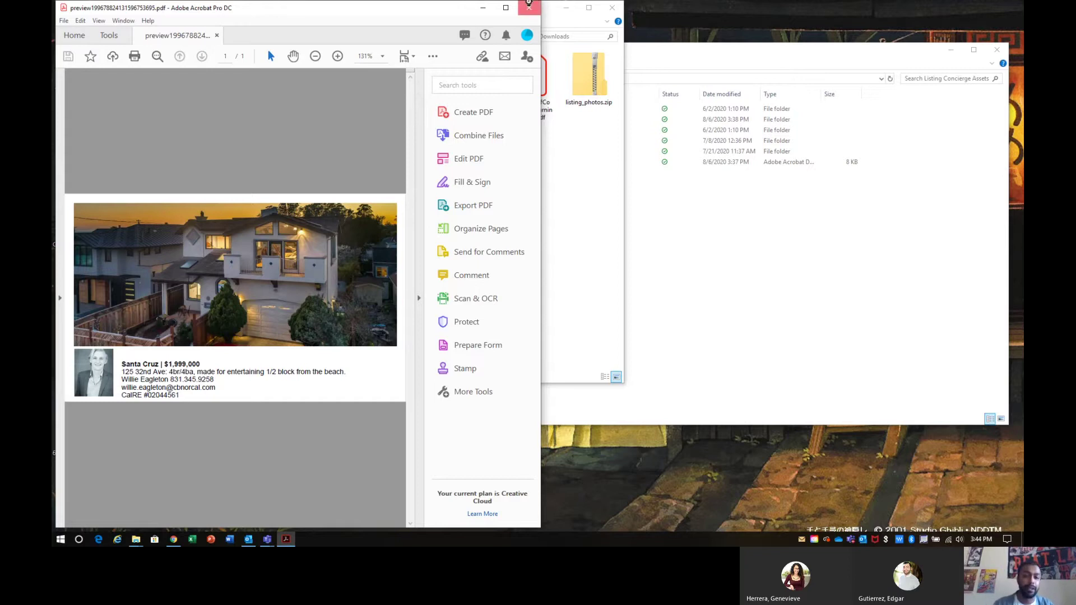
left_click(528, 3)
right_click(346, 173)
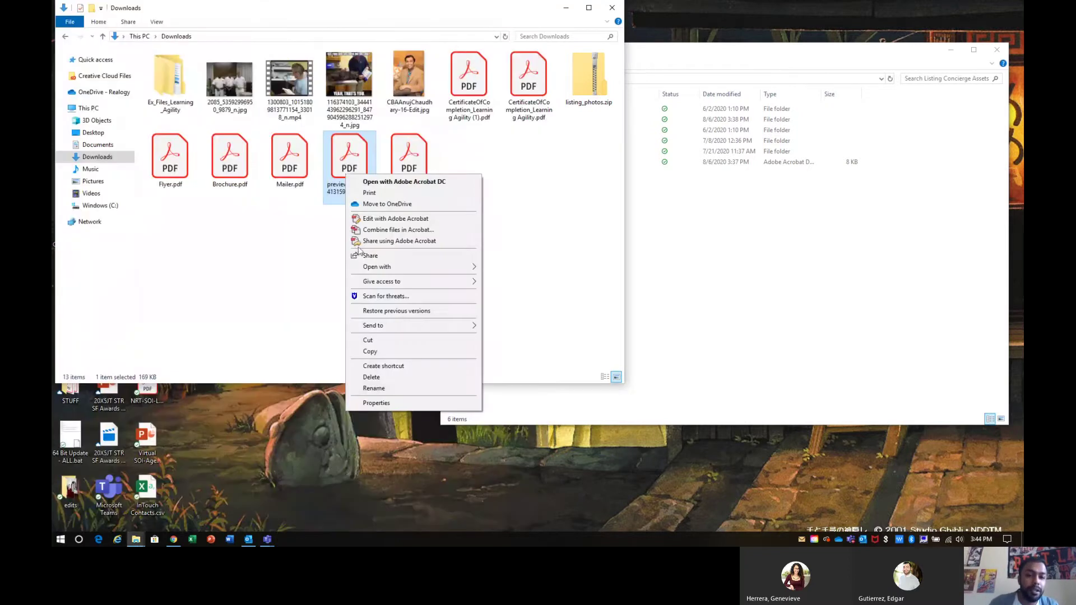
left_click(373, 388)
type("Newsprint")
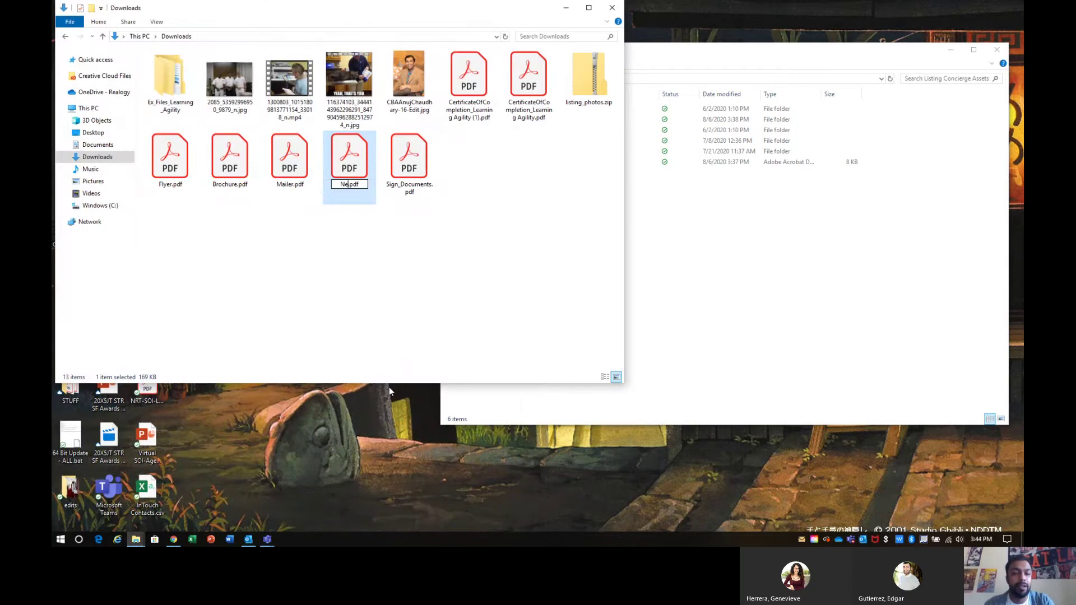
type(" AD")
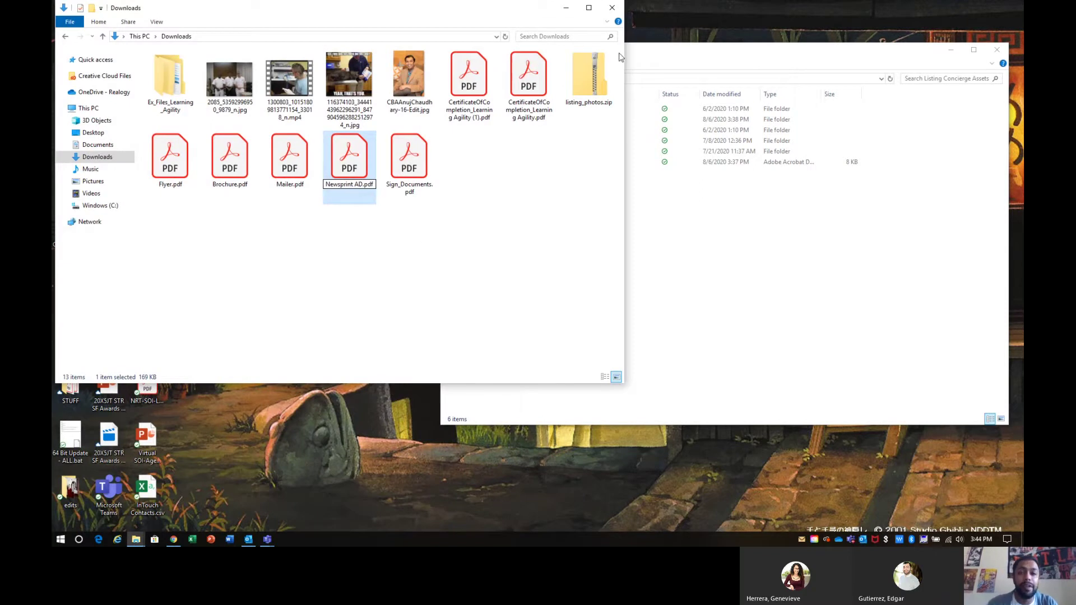
left_click(604, 64)
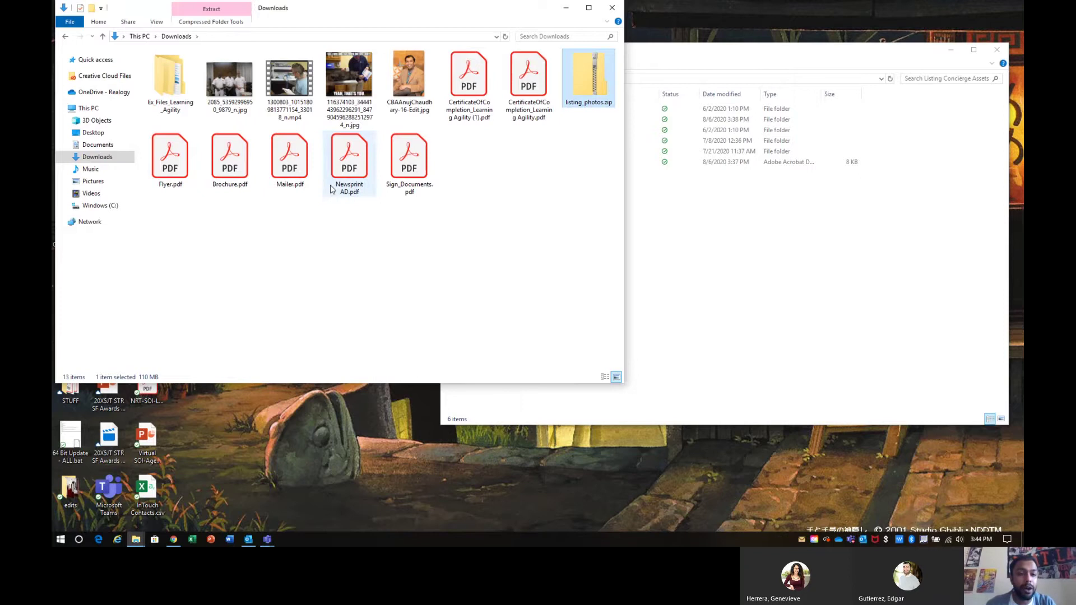
Step: Select Newsprint AD, Mailer, Brochure and Flyer PDFs together
left_click(332, 189)
left_click(288, 178, "ctrl")
left_click(229, 178, "ctrl")
left_click(181, 176, "ctrl")
left_click(589, 79, "ctrl")
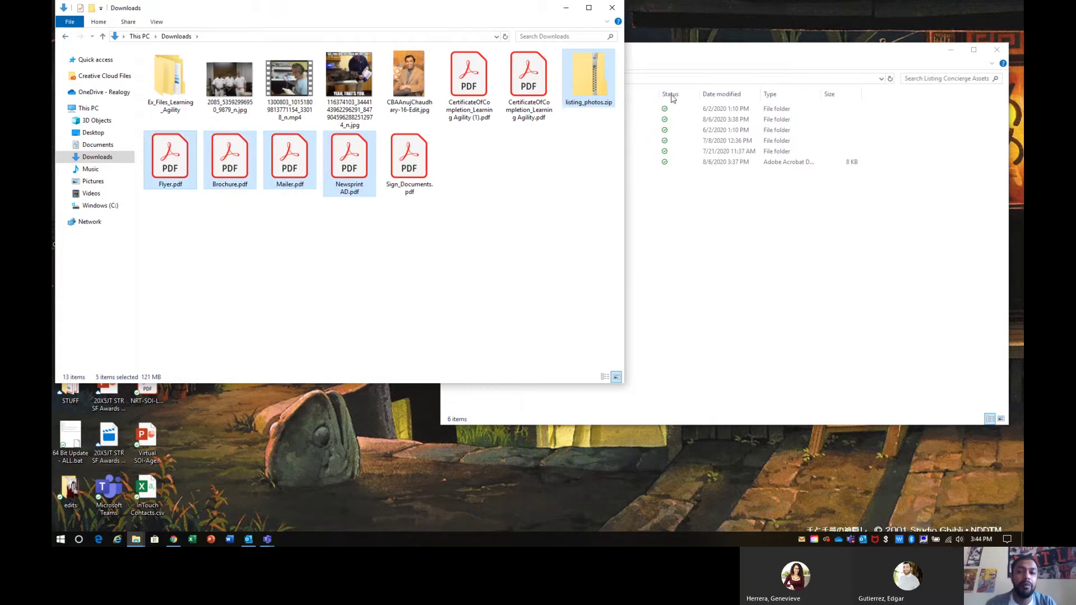
left_click_drag(676, 55, 701, 143)
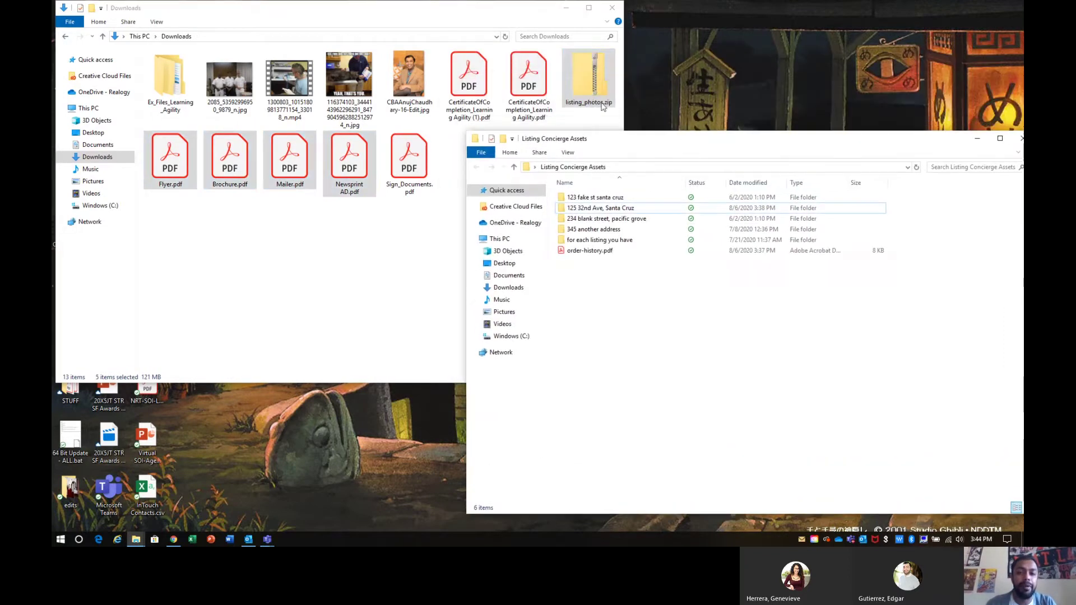
left_click_drag(588, 79, 602, 213)
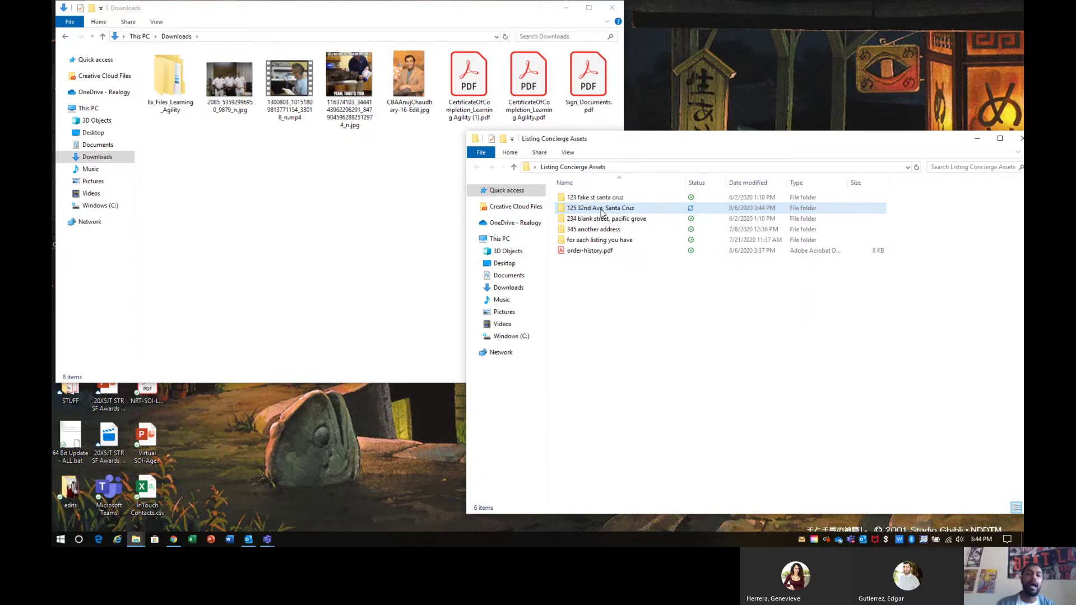
left_click(611, 7)
double_click(600, 207)
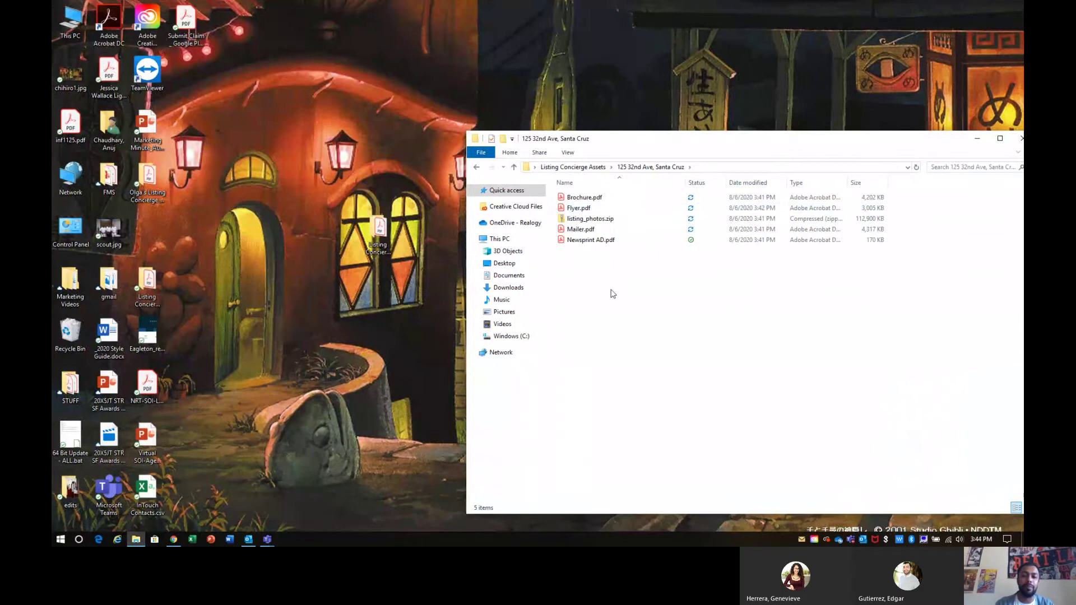
left_click(610, 221)
key("Up")
key("Up")
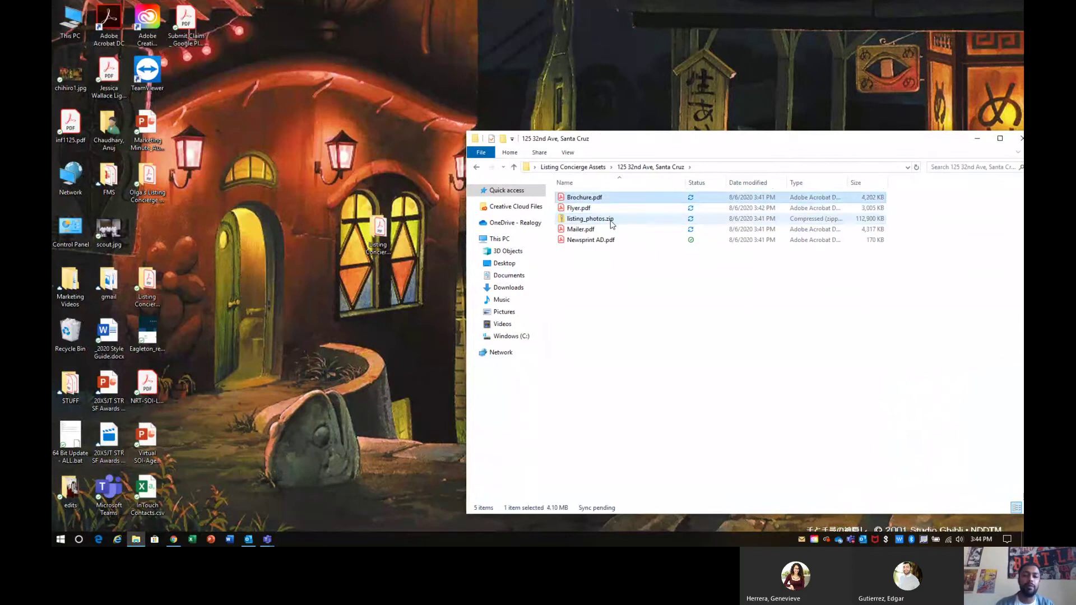
key("Down")
key("Down")
key("Down")
key("Down")
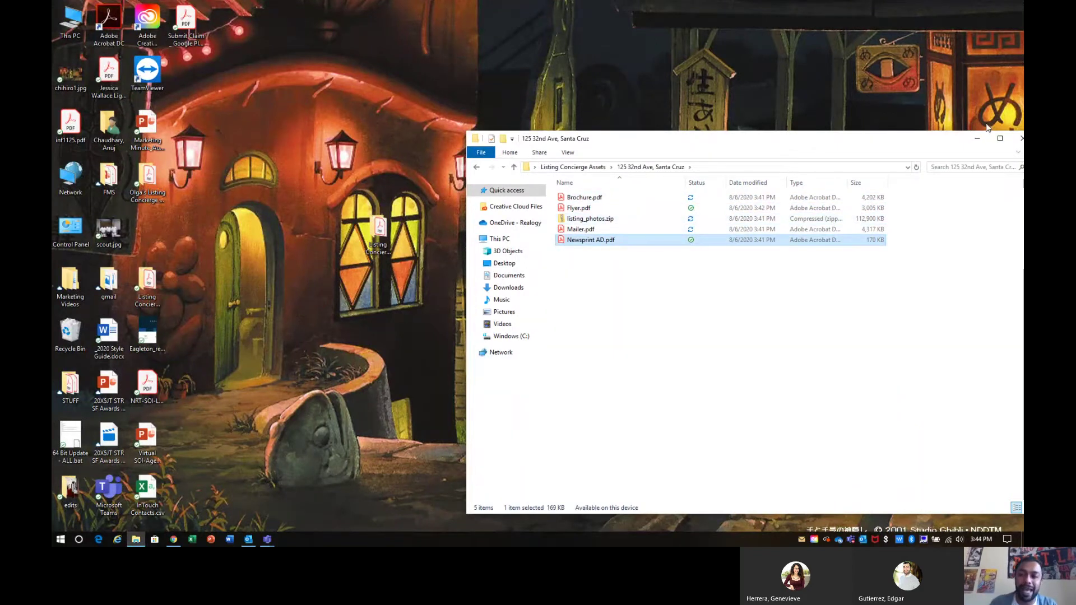
left_click(977, 138)
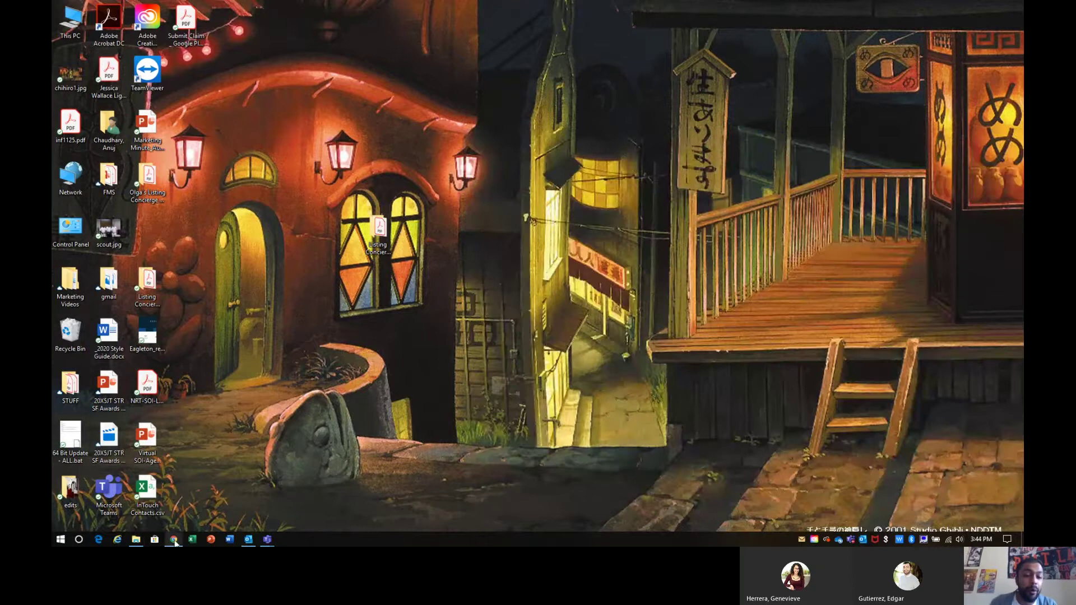
Step: Open the listing's YouTube video link from Television & Video's Air Date and YouTube Video section
left_click(174, 539)
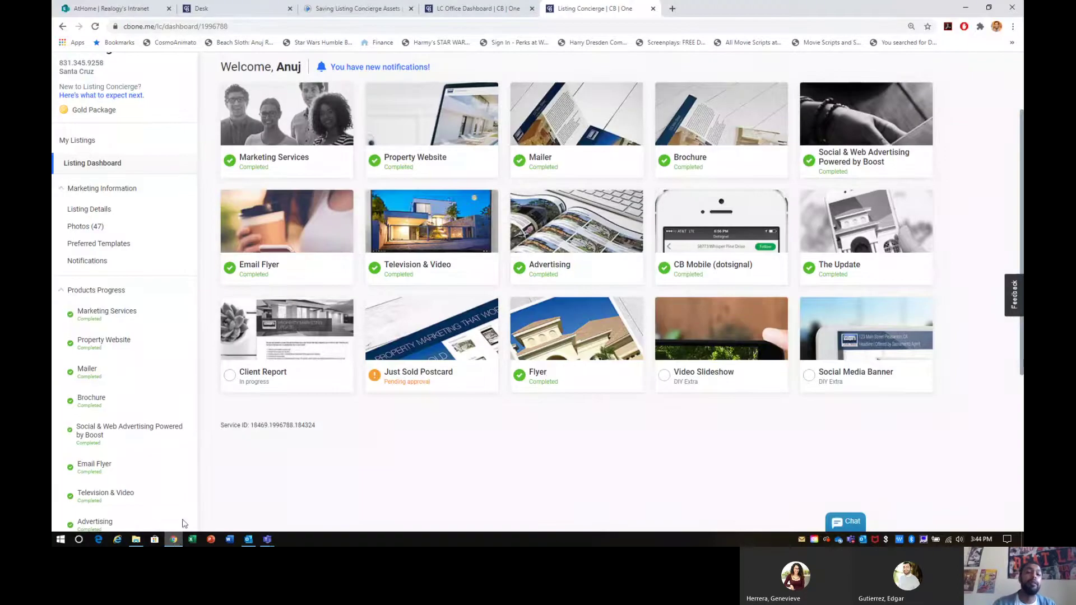
left_click(431, 242)
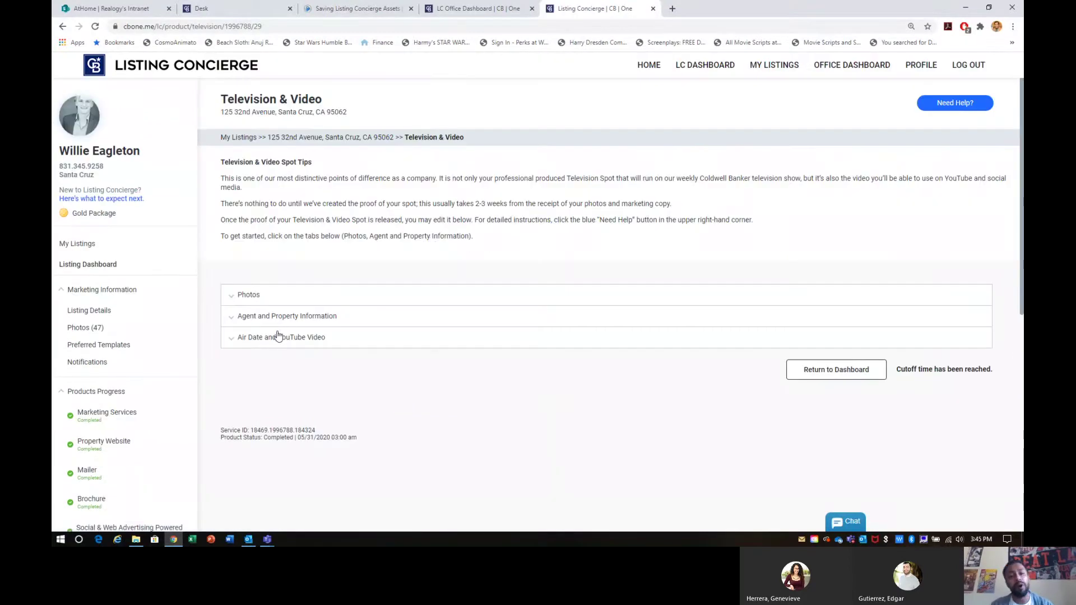
left_click(253, 339)
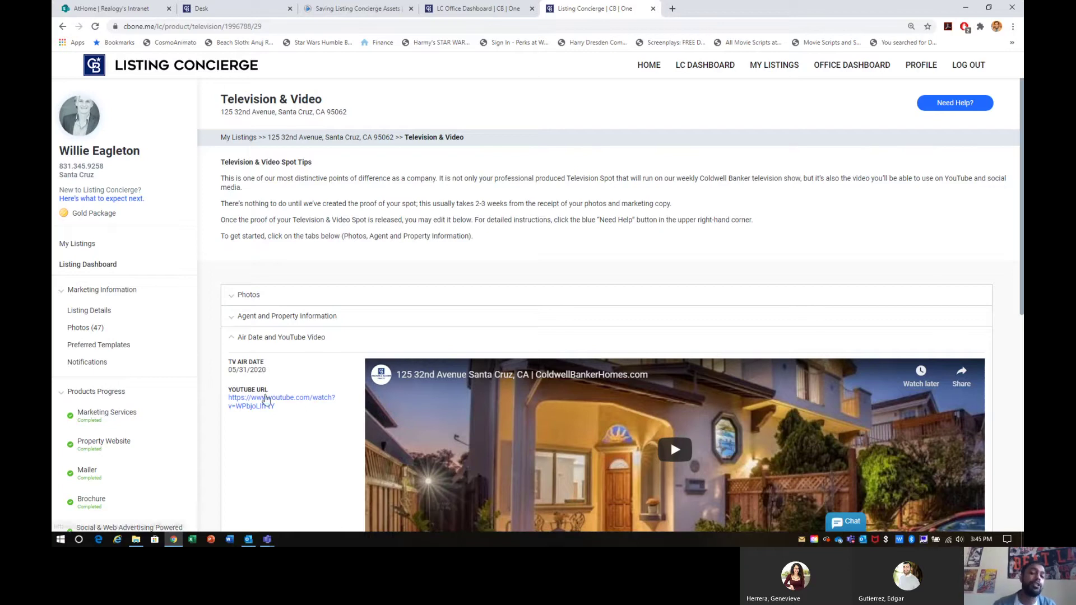
left_click(266, 397)
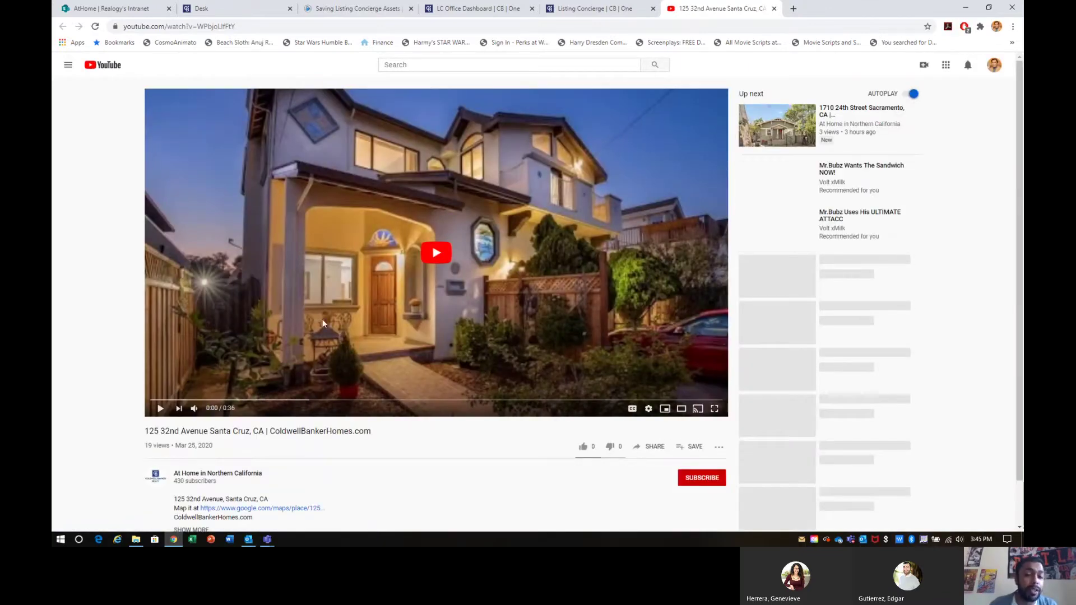
Step: Pause the TV ad, copy its YouTube short link and dismiss the Share box
left_click(435, 247)
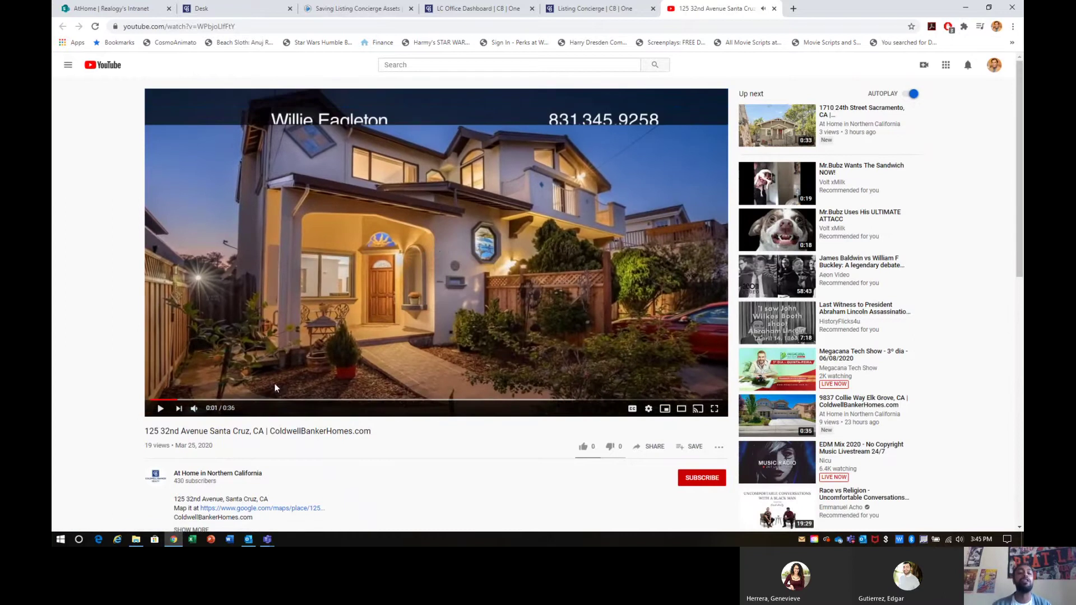
left_click(653, 448)
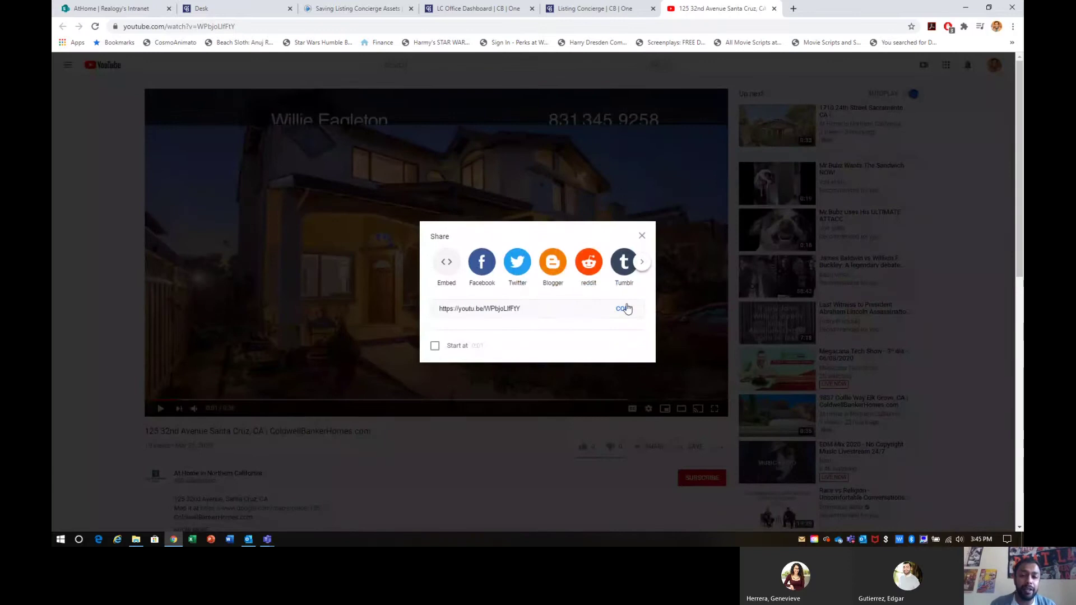
left_click(626, 308)
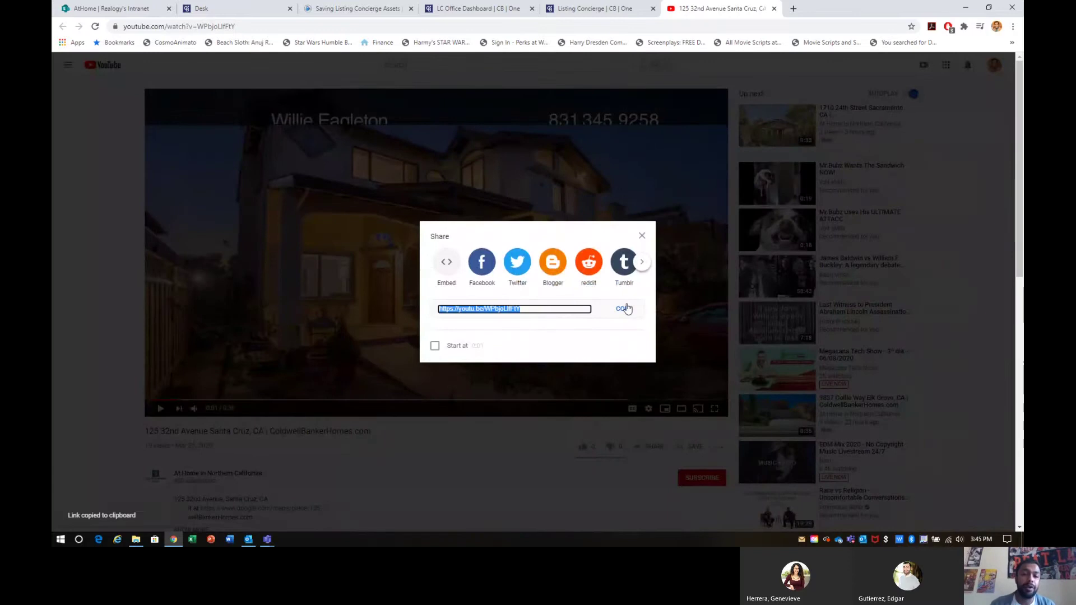
left_click(626, 7)
triple_click(228, 399)
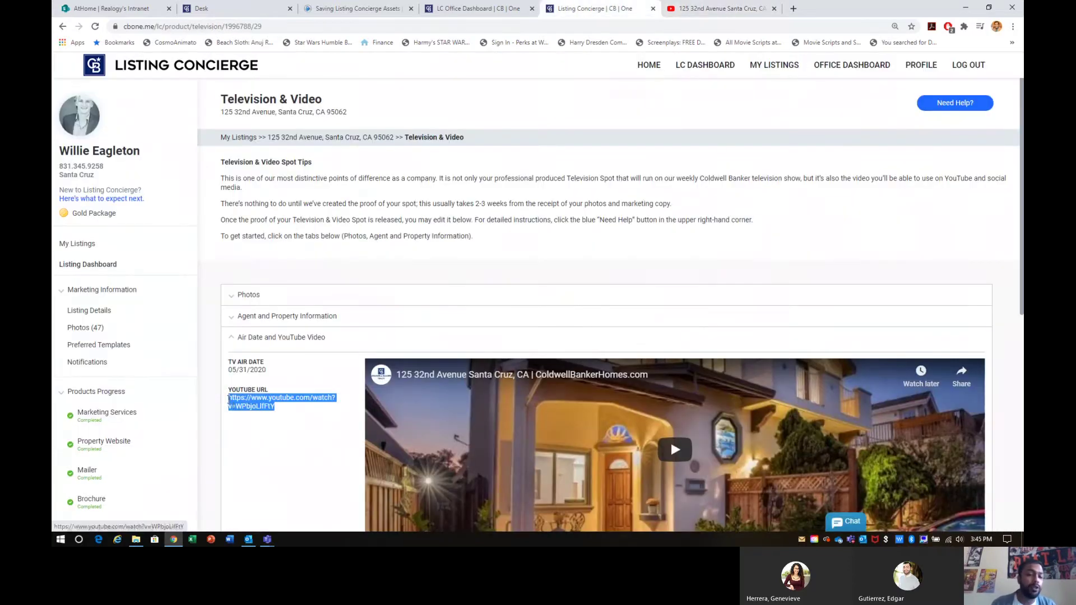
left_click(753, 13)
key("Escape")
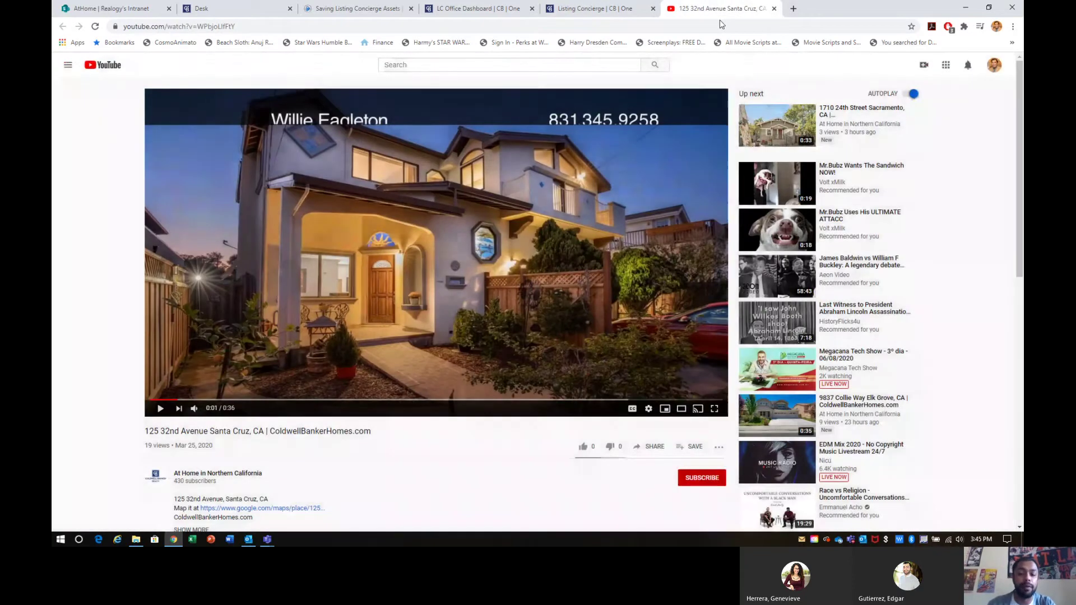
left_click(721, 24)
Step: Download the TV ad from y2mate.com as a 720p MP4 and close that tab
type("y2")
key("Return")
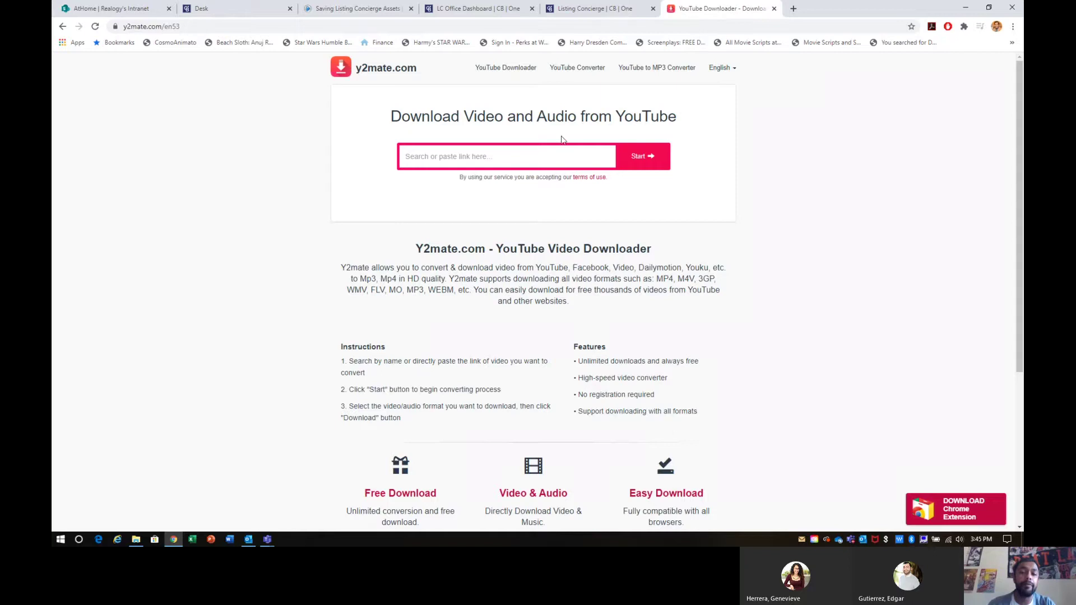
key("ctrl+v")
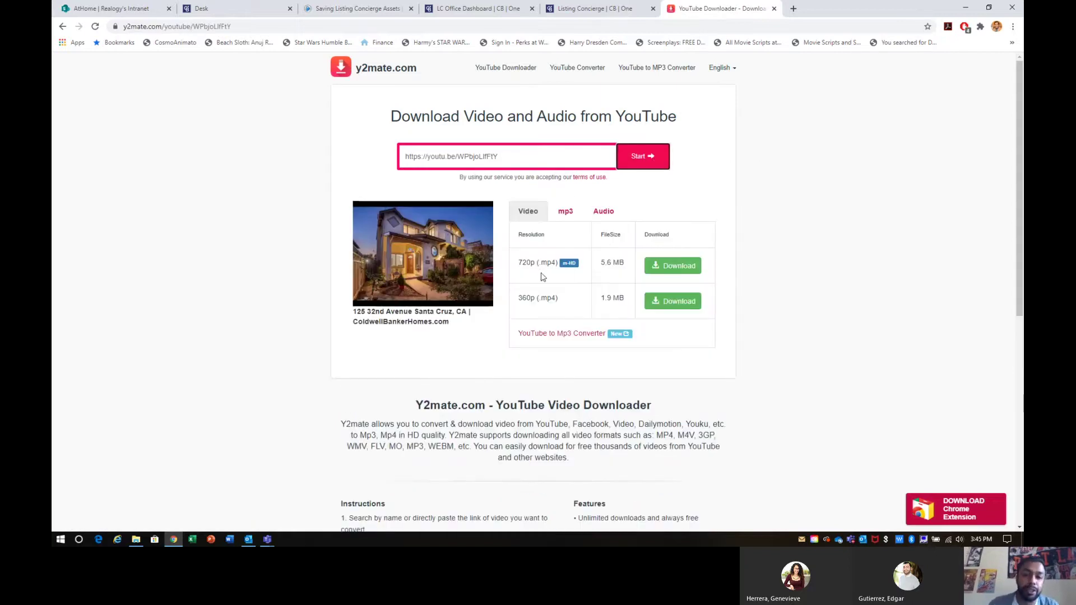
left_click(674, 269)
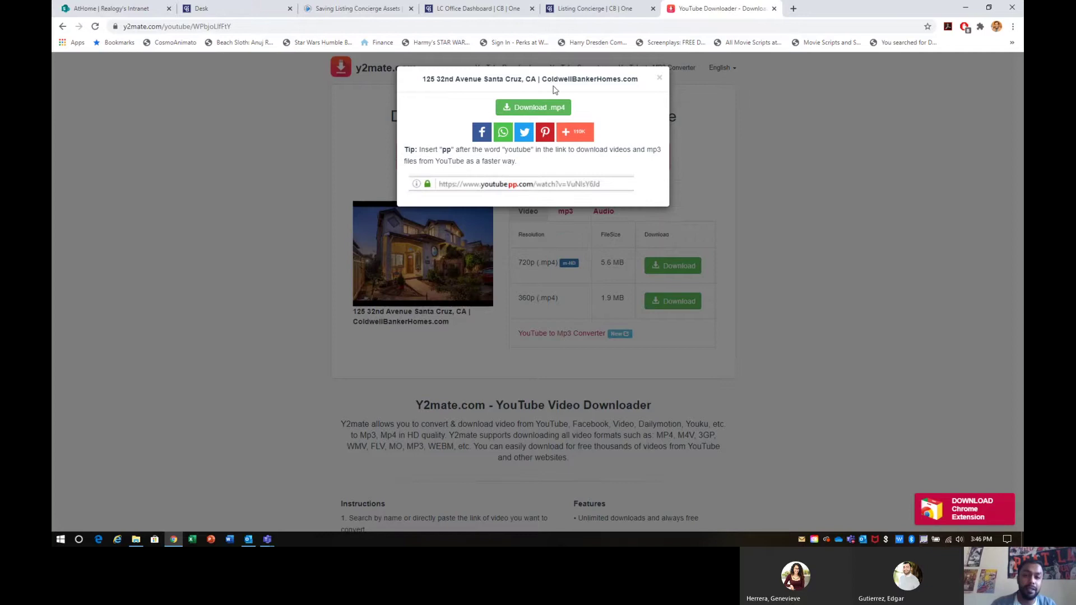
left_click(540, 105)
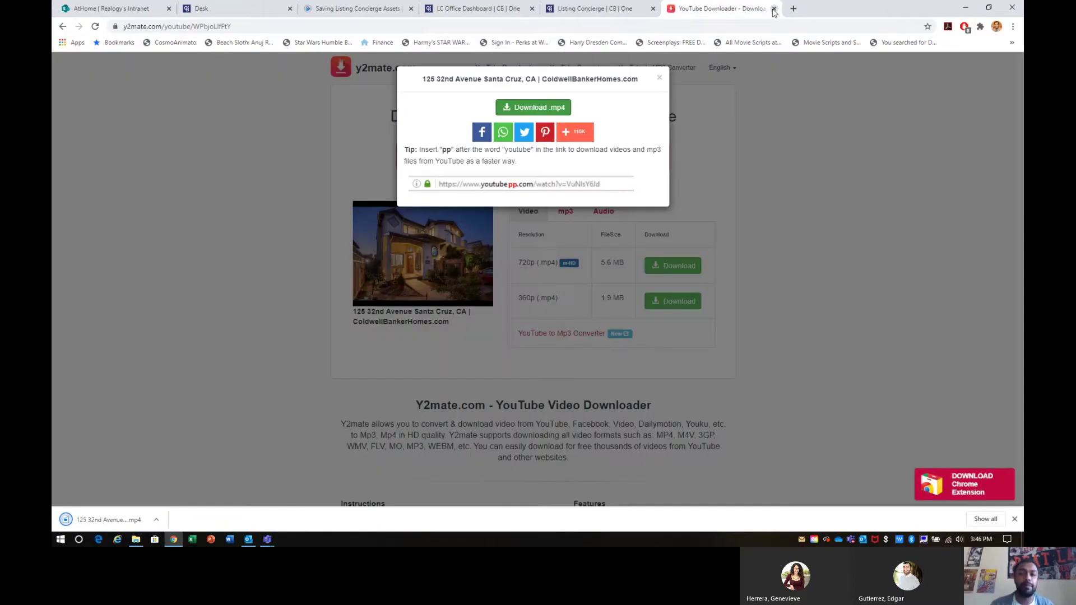
left_click(773, 9)
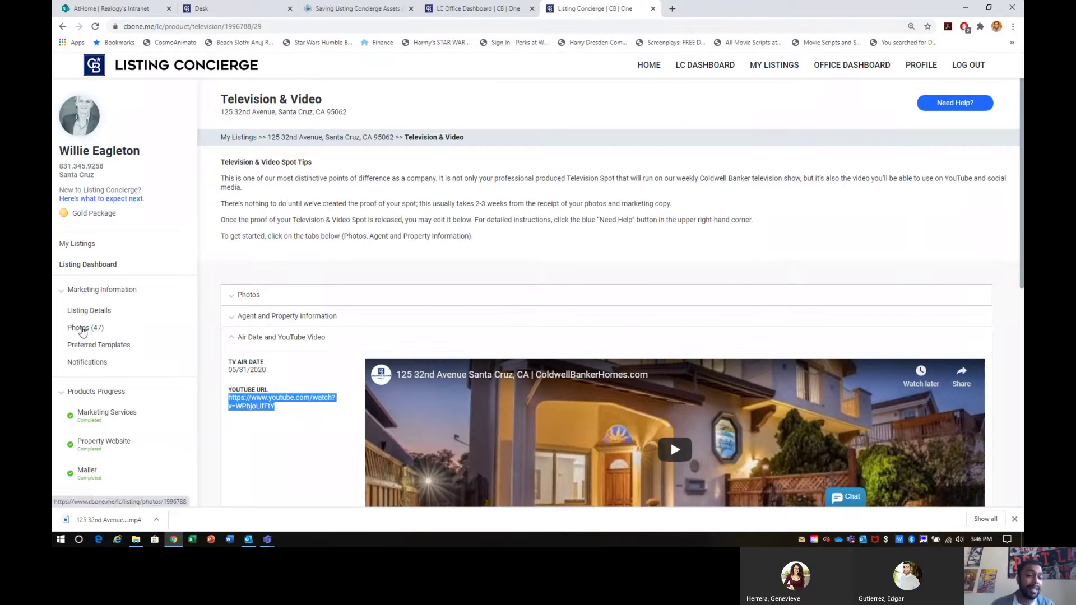
Step: Check the Global Luxury Website under Property Website, then switch to the Desk apps tab
left_click(92, 269)
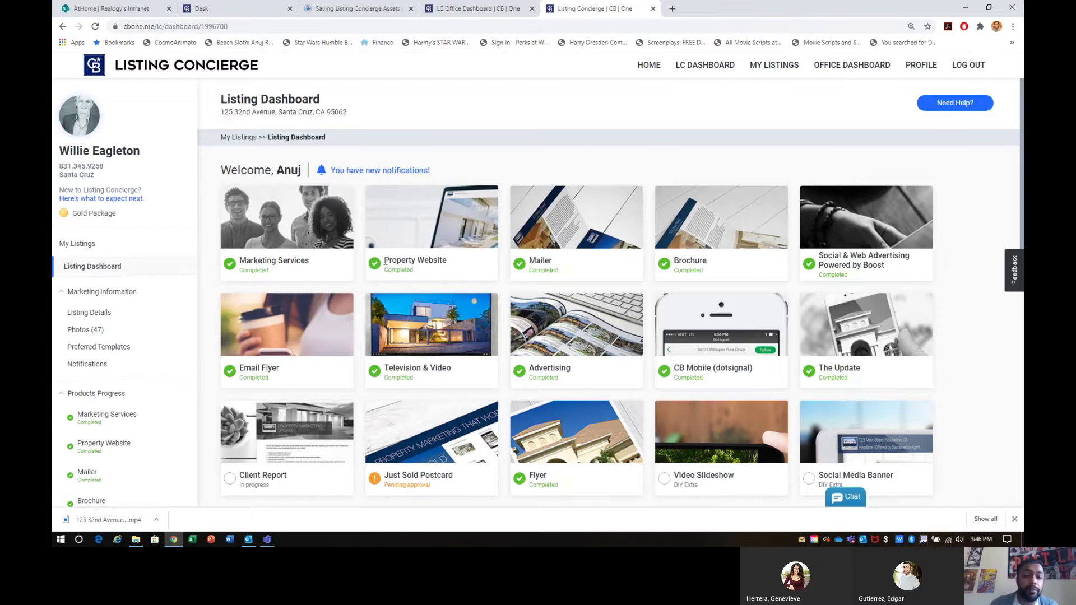
left_click(388, 224)
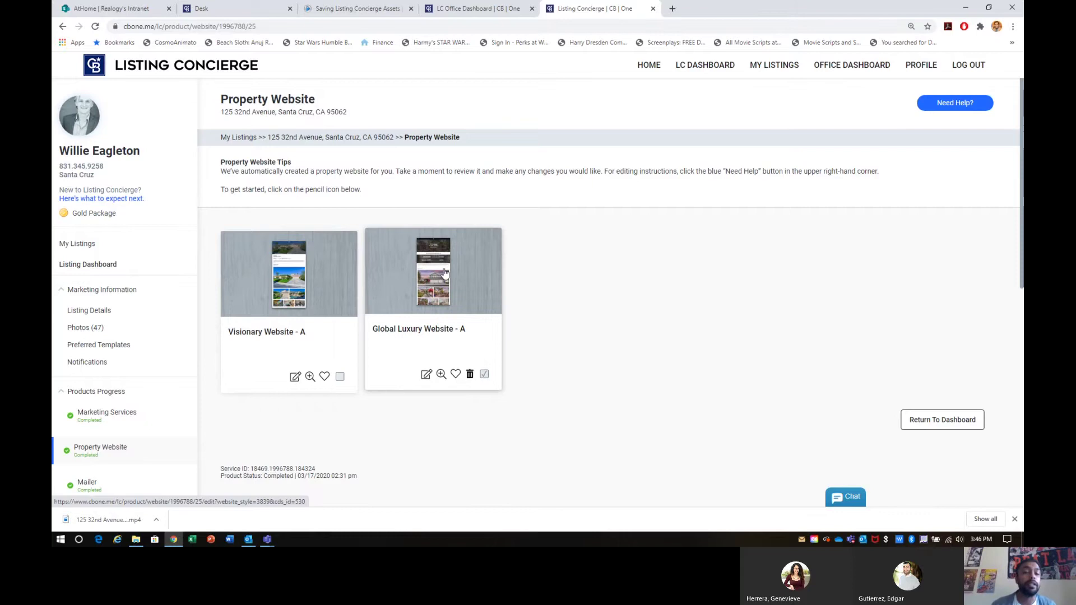
left_click(478, 295)
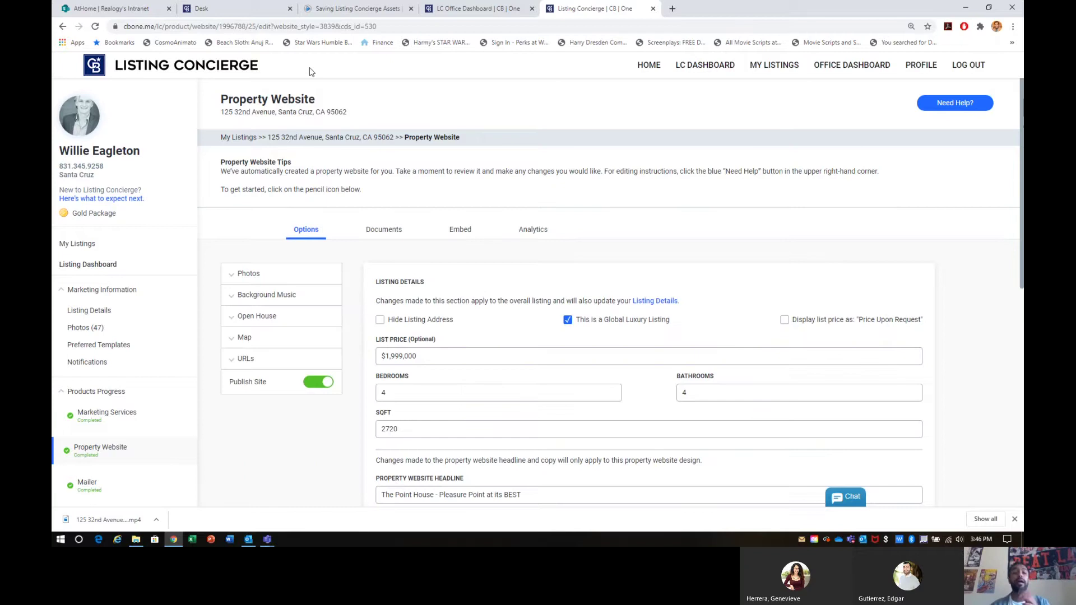
left_click(260, 10)
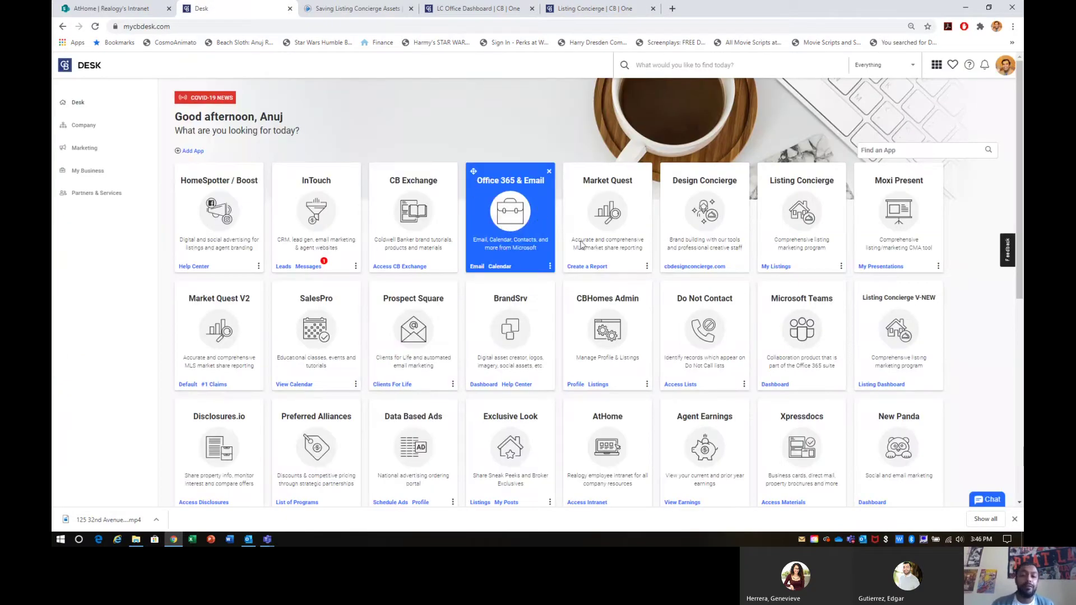
Step: Launch Office 365 & Email from Desk, stay signed in, and start Word for the web
left_click(521, 234)
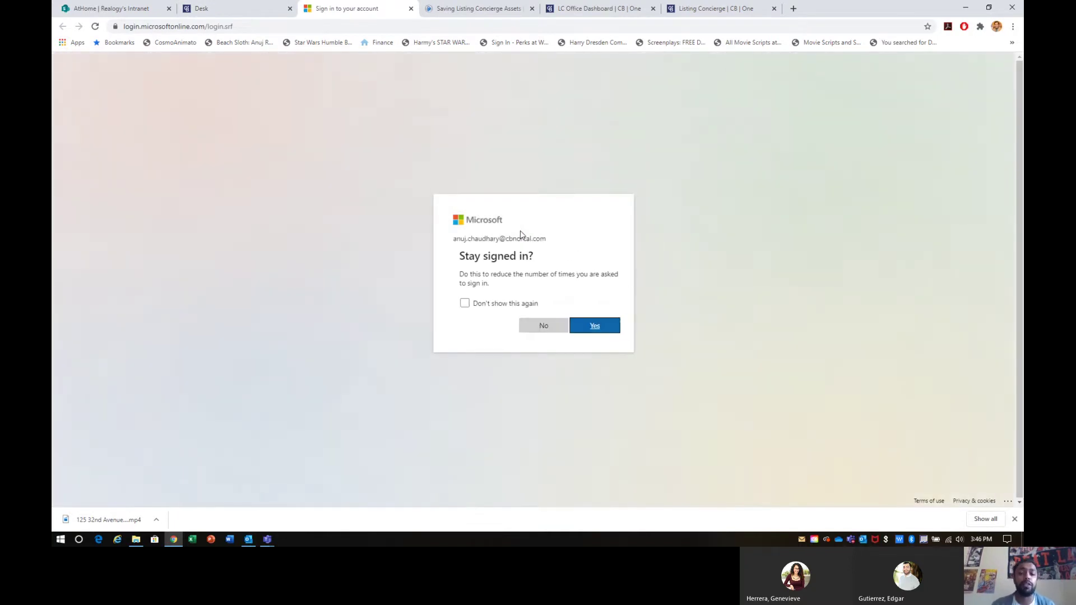
left_click(585, 328)
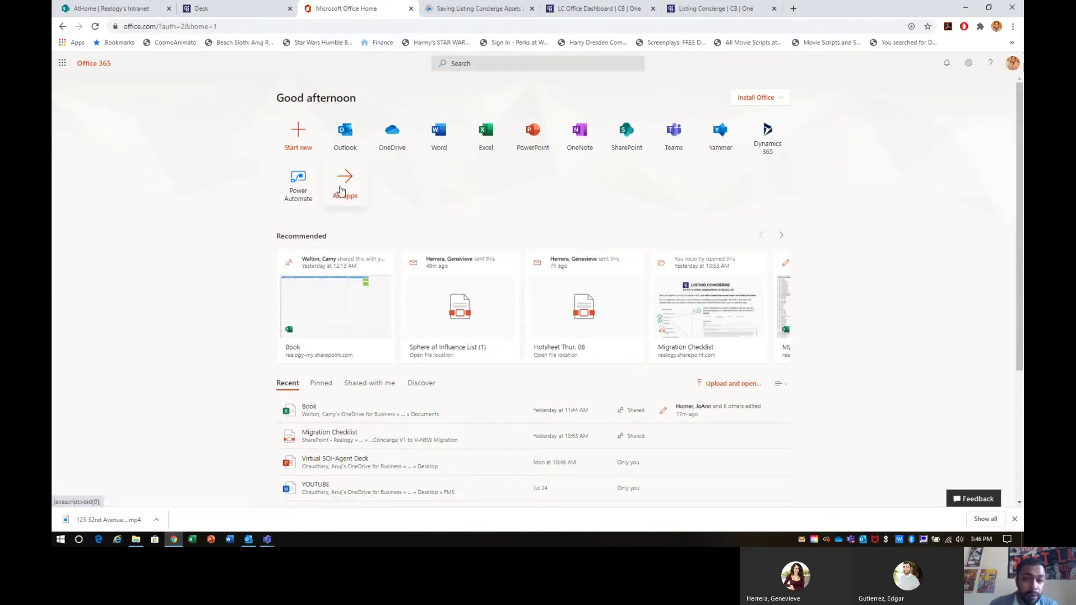
left_click(437, 142)
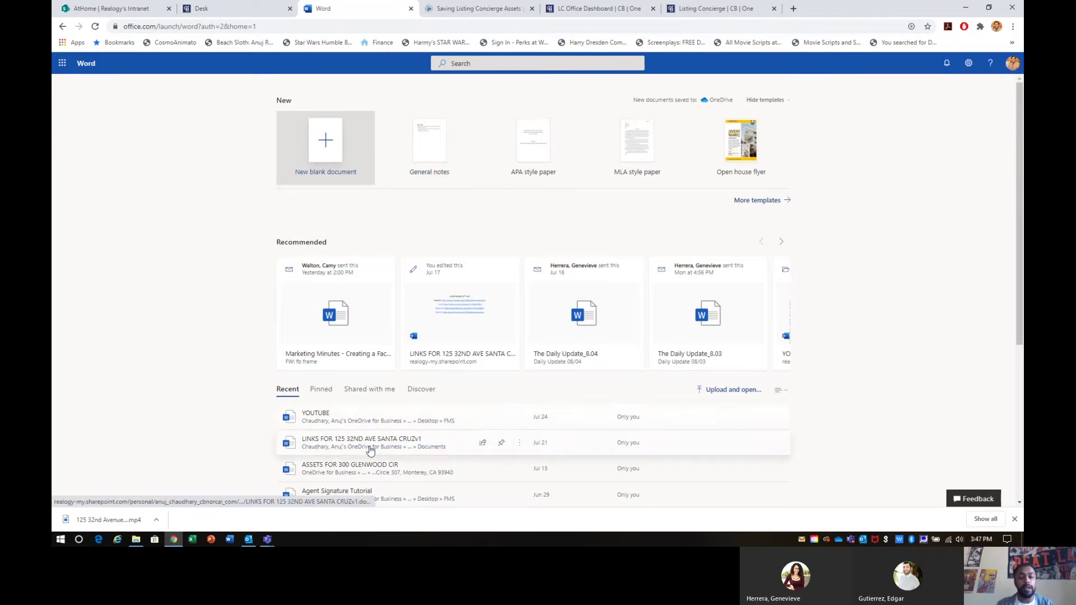
left_click(351, 440)
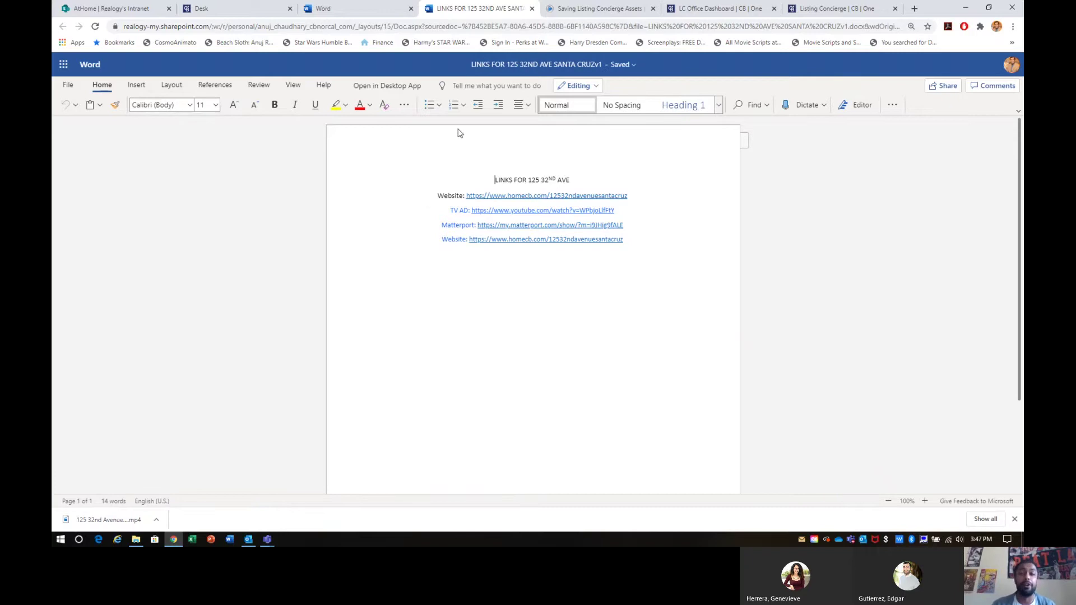
left_click(504, 66)
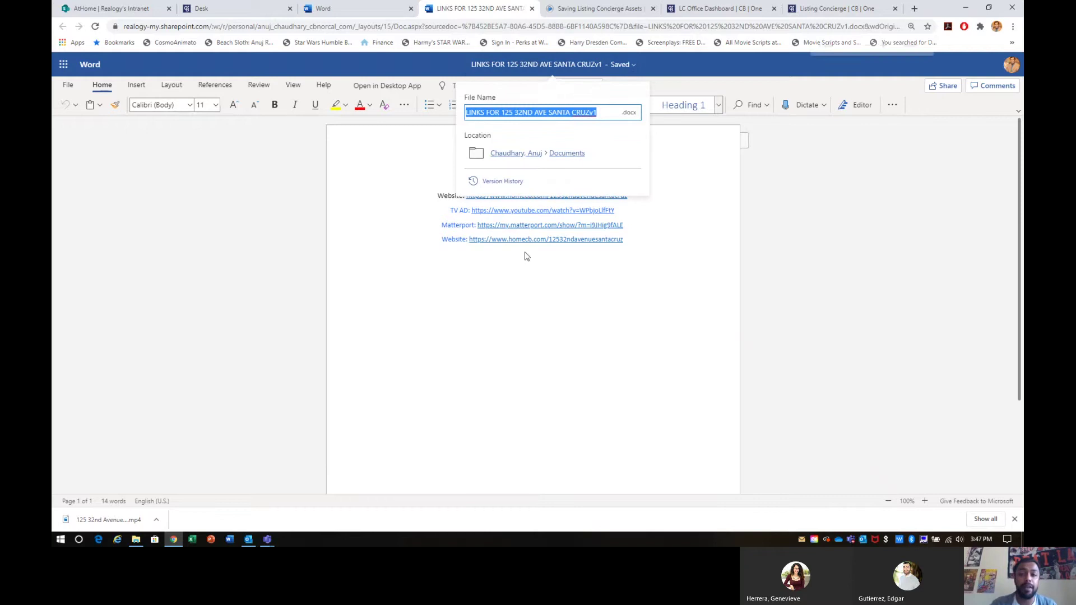
left_click(513, 65)
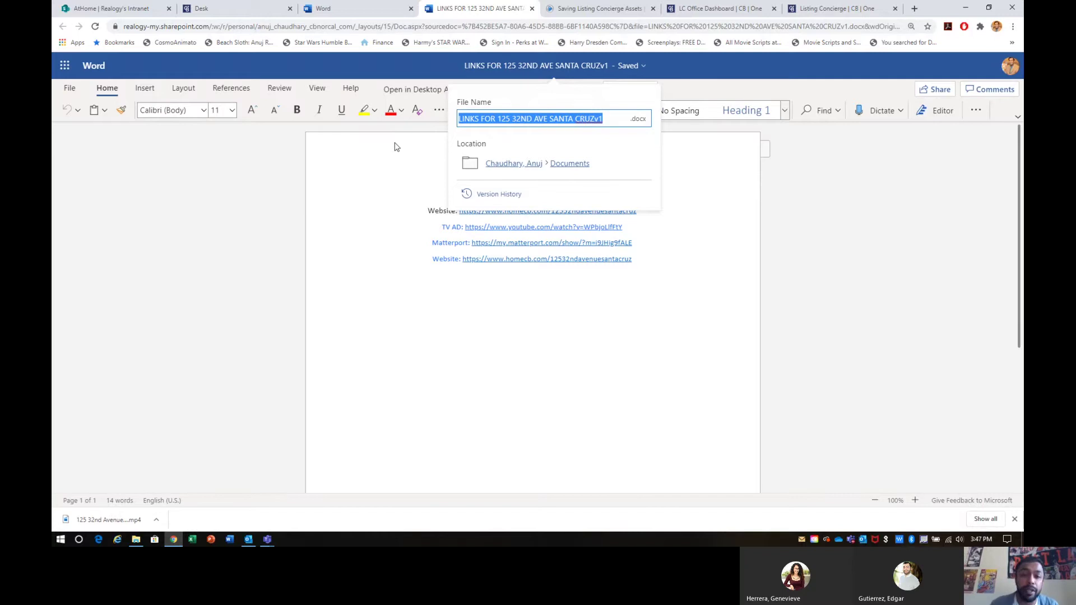
left_click(395, 147)
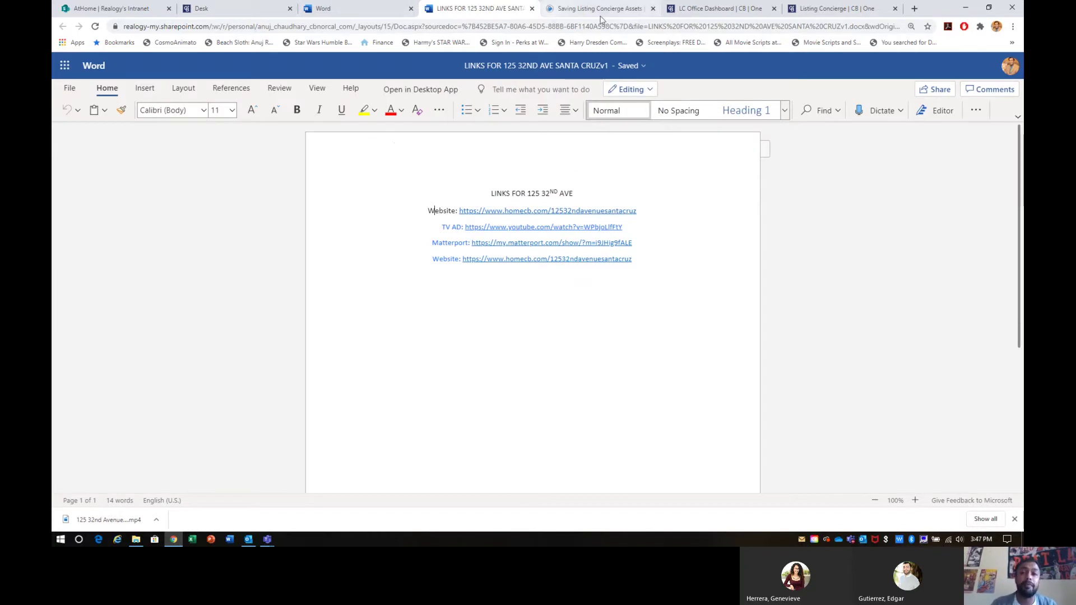
left_click(707, 7)
Step: Expand the Property Website URLs and copy the branded site's address from its live page
left_click(597, 8)
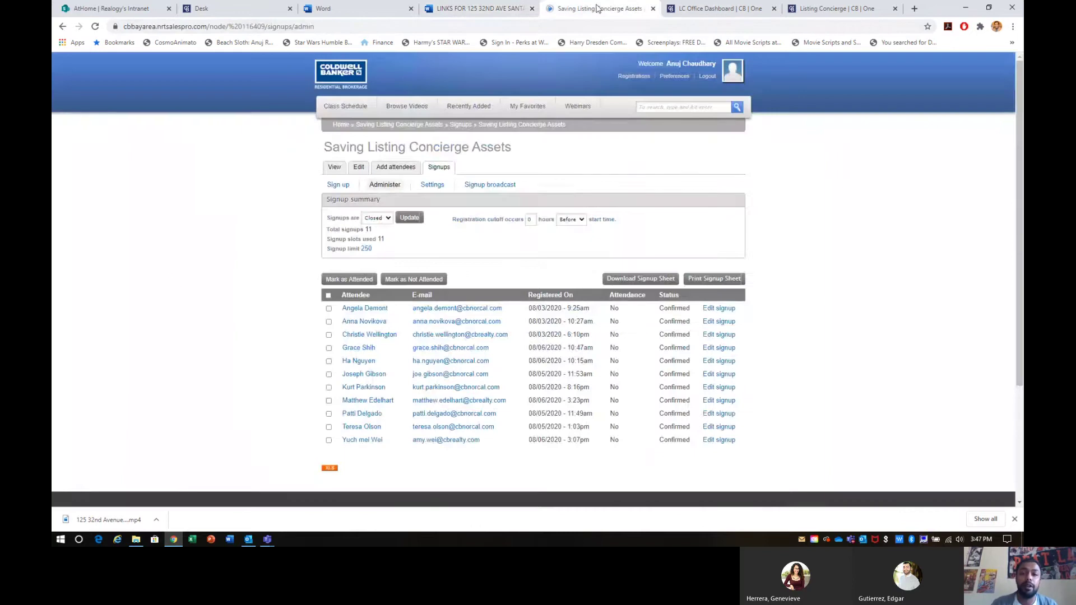
left_click(794, 9)
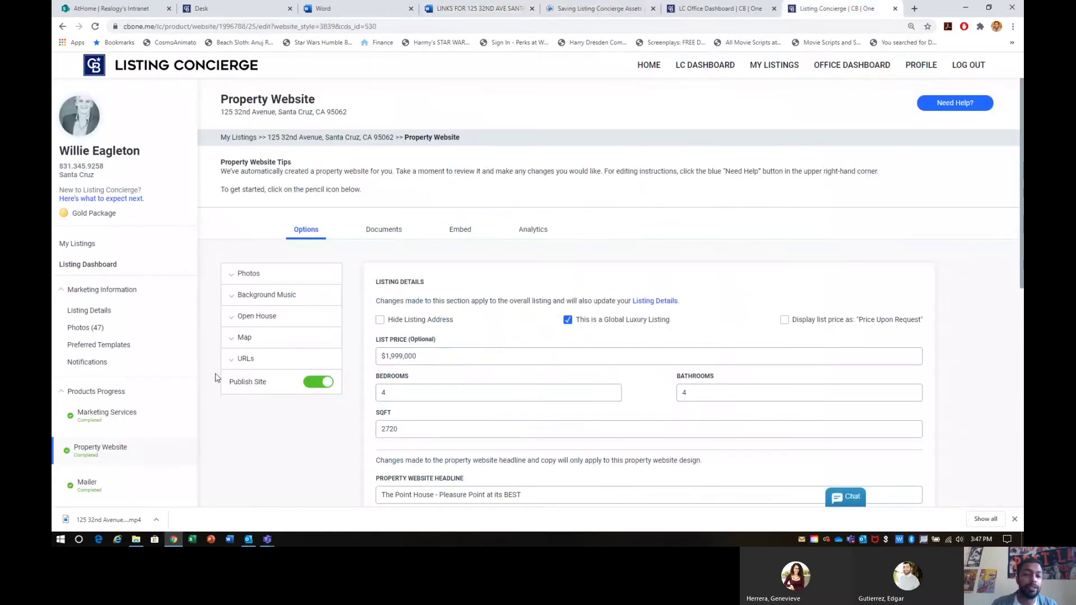
left_click(245, 361)
left_click_drag(306, 403, 220, 397)
left_click(233, 396)
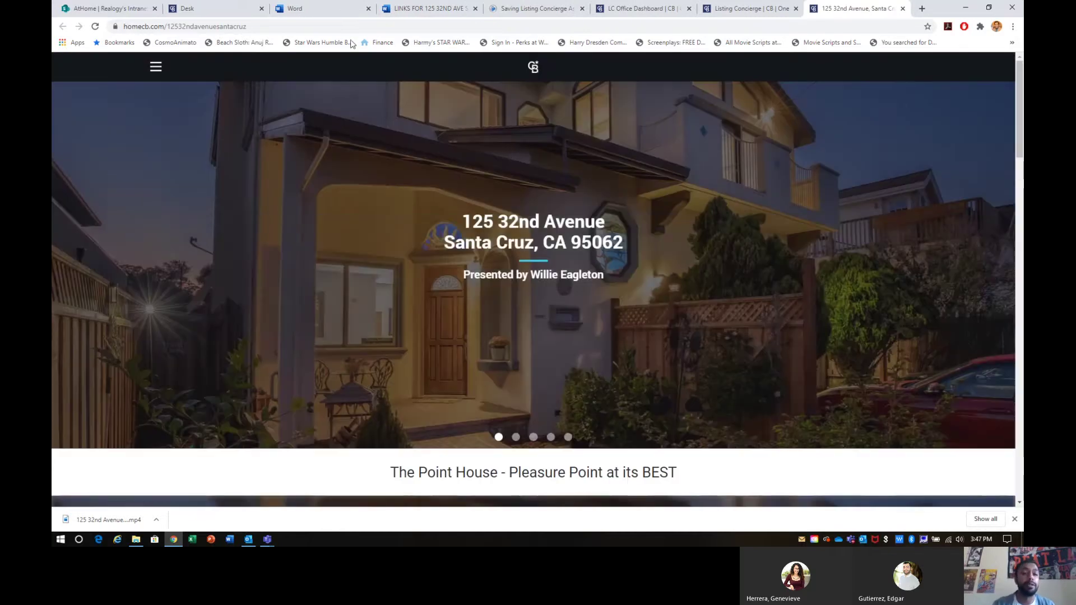
left_click(307, 26)
key("ctrl+c")
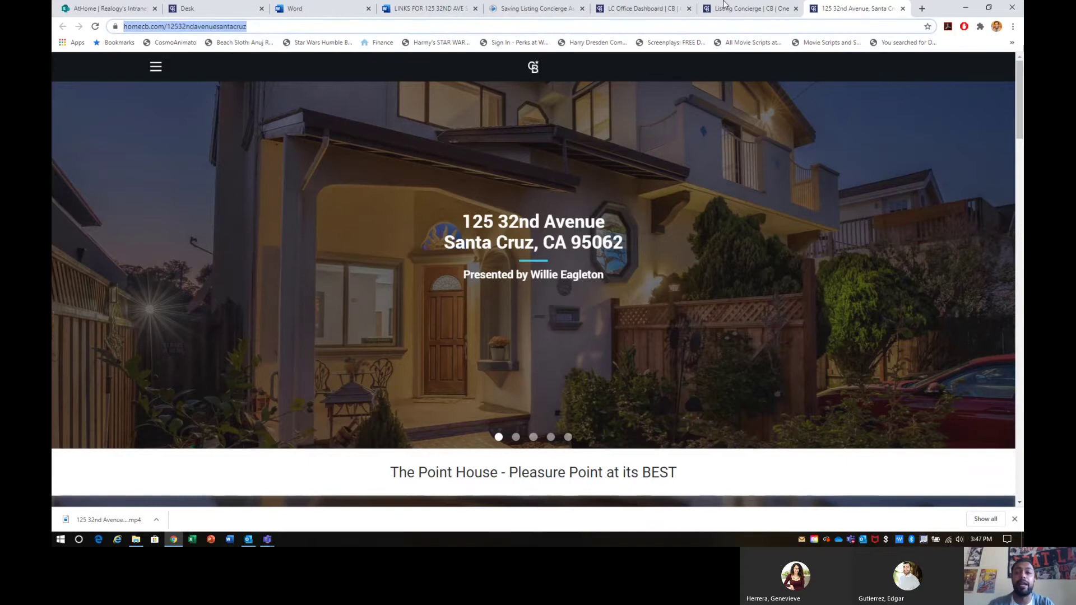
left_click(902, 9)
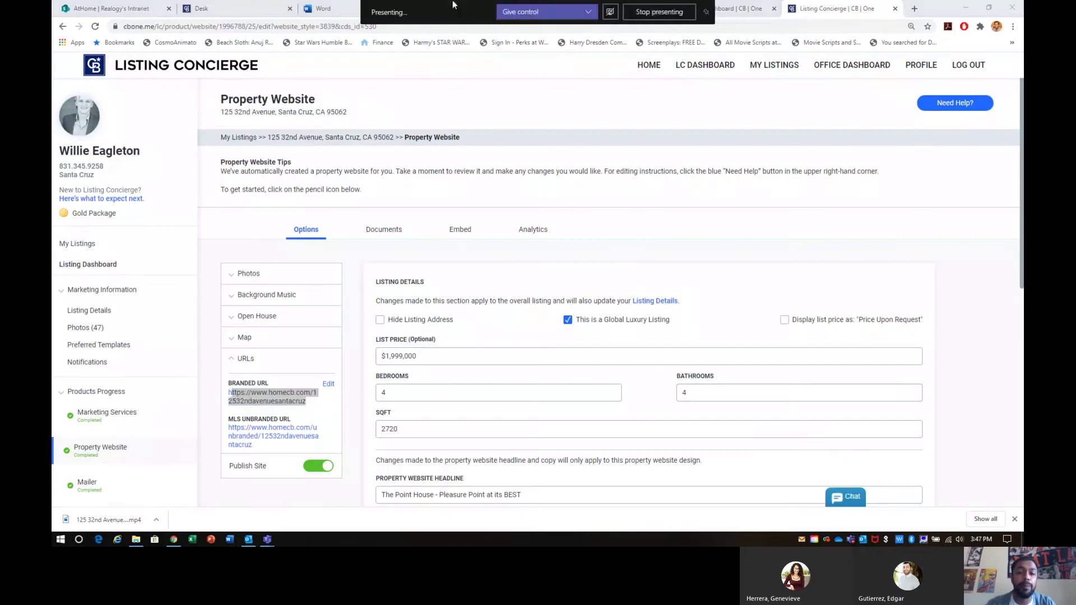
Step: Bring up the links document in a maximized browser window
left_click(323, 8)
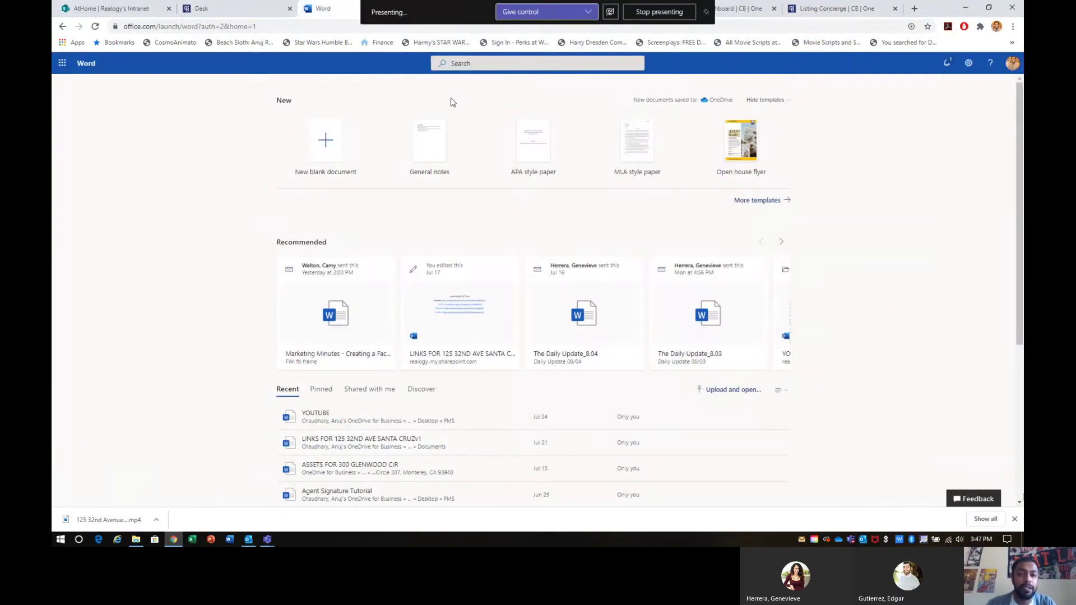
left_click(252, 8)
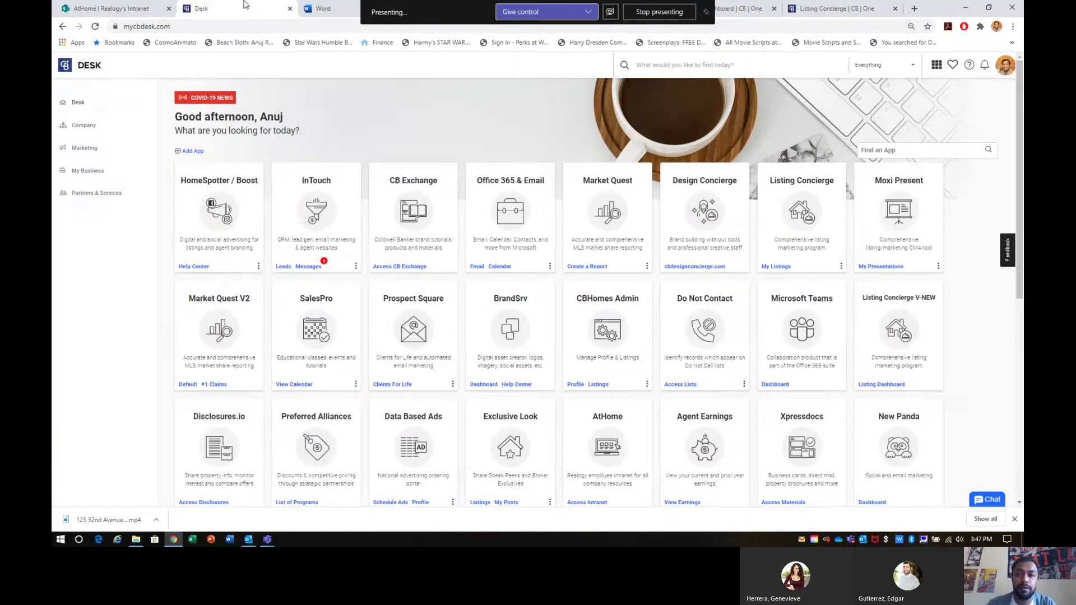
left_click(987, 7)
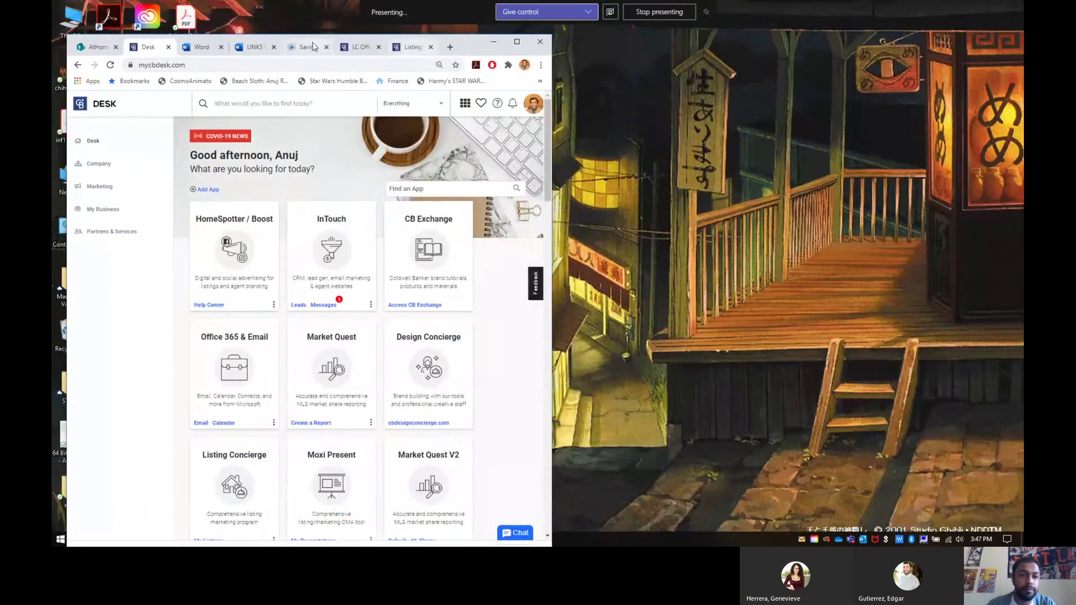
left_click(255, 47)
left_click(517, 44)
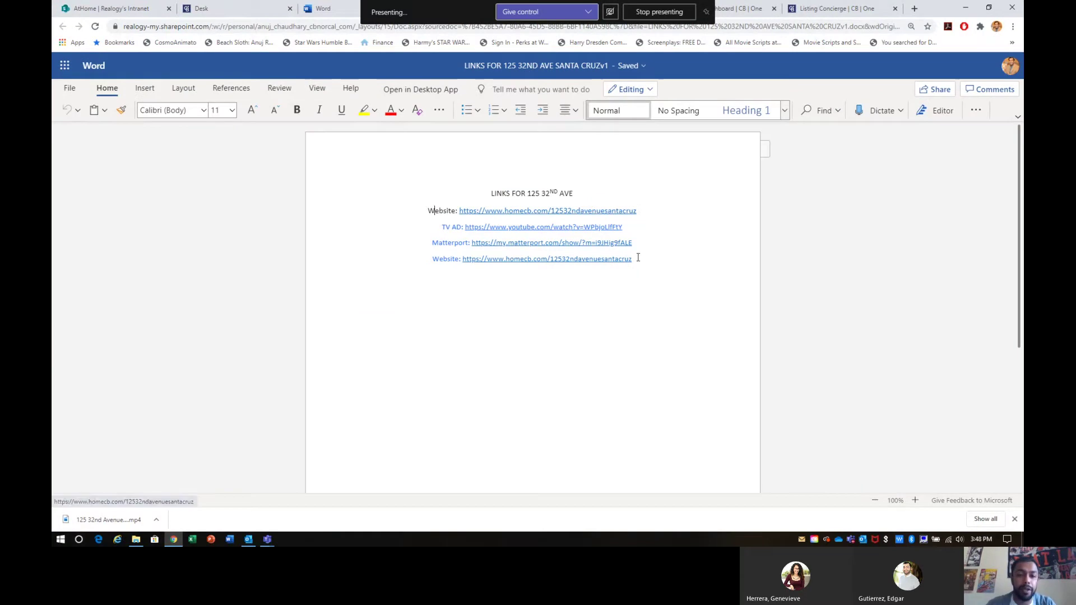
Step: Replace the last Website link with the copied homecb.com property-site address
left_click_drag(635, 258, 480, 263)
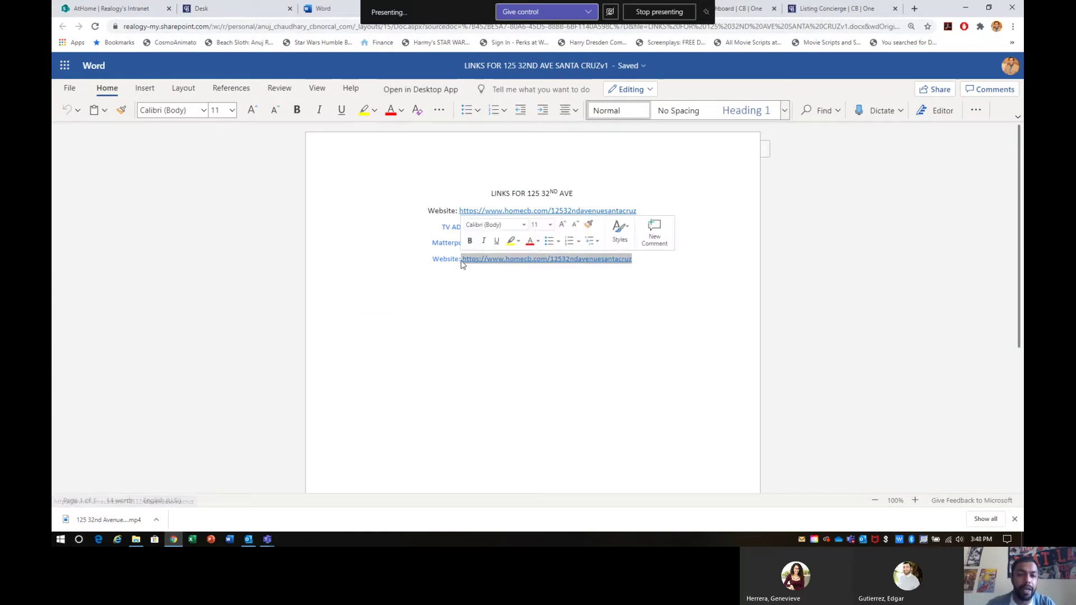
key("ctrl+v")
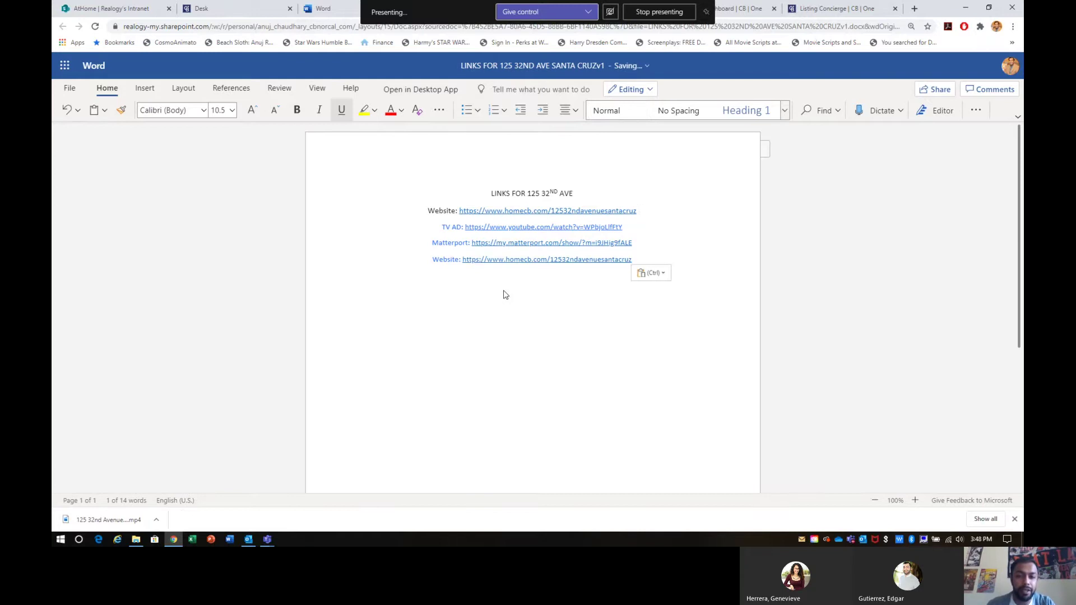
left_click(651, 273)
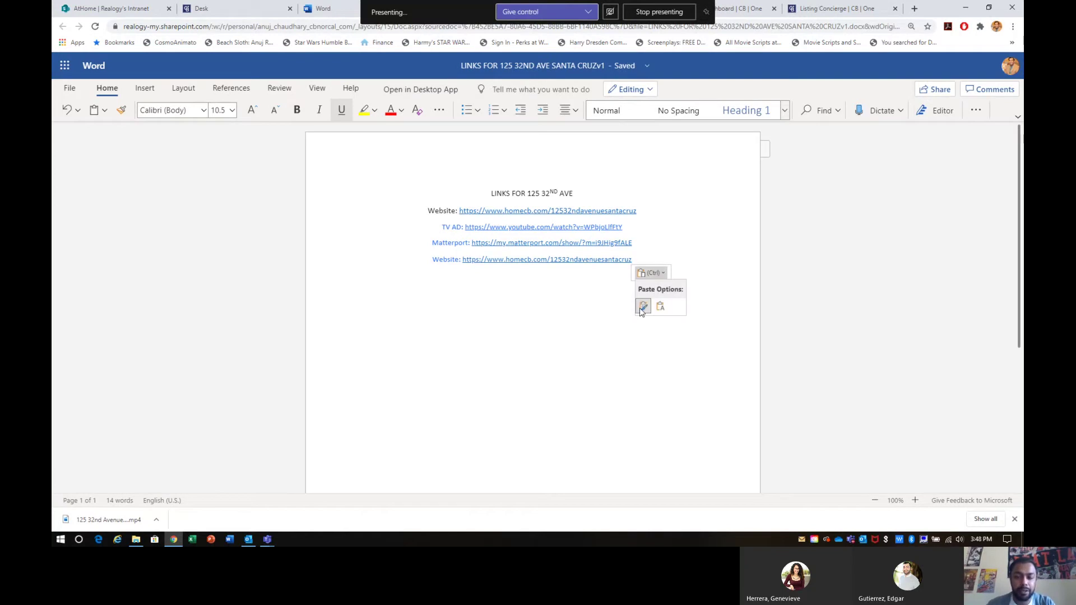
key("Escape")
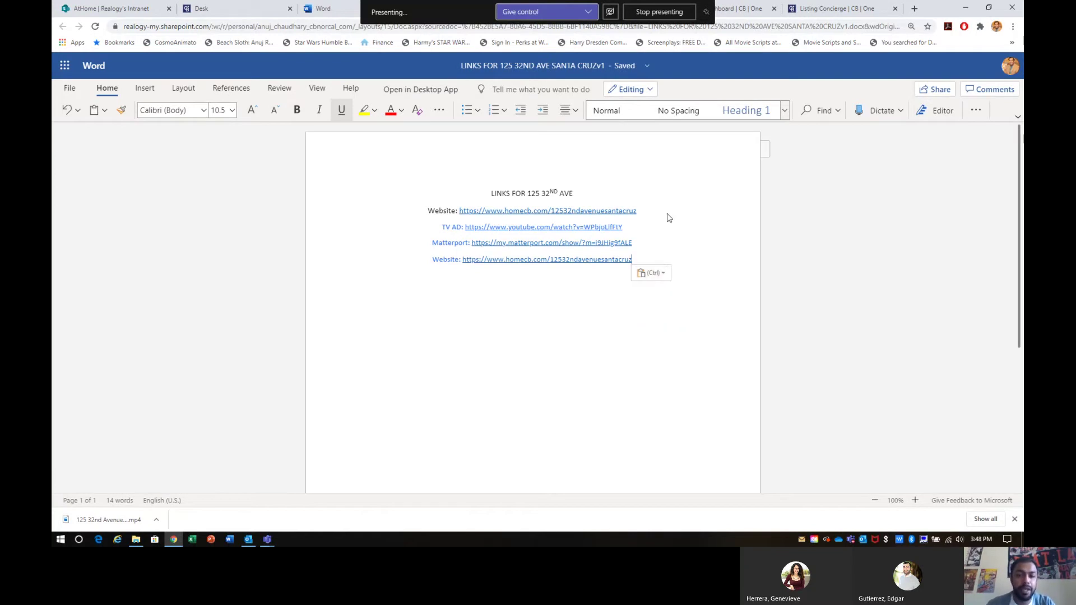
key("ctrl")
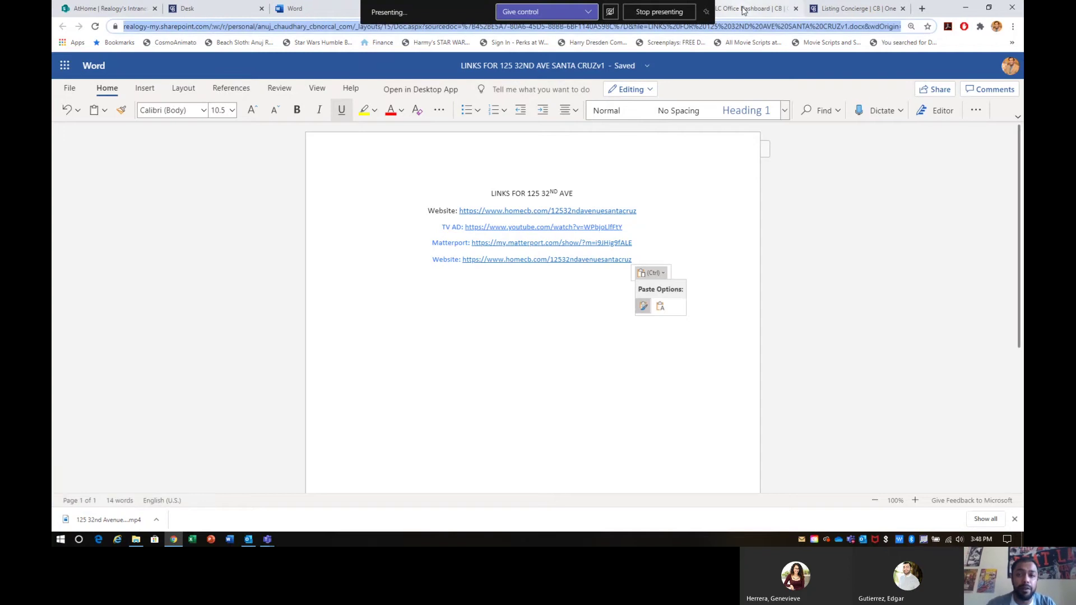
left_click(884, 7)
Step: Open the Matterport 3D tour full-screen and walk forward into the living room
double_click(939, 10)
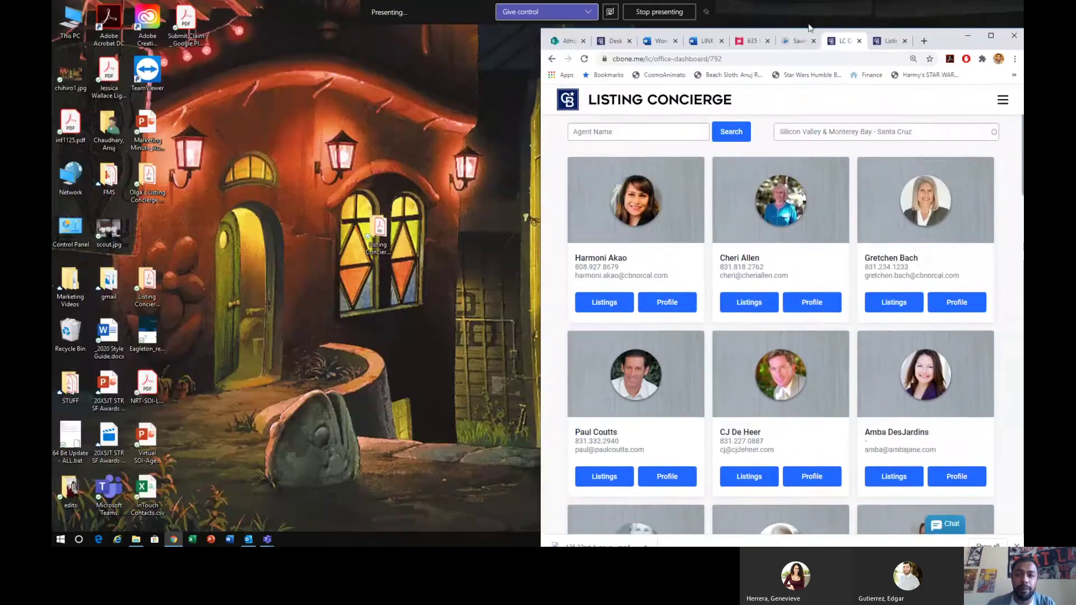
left_click(797, 41)
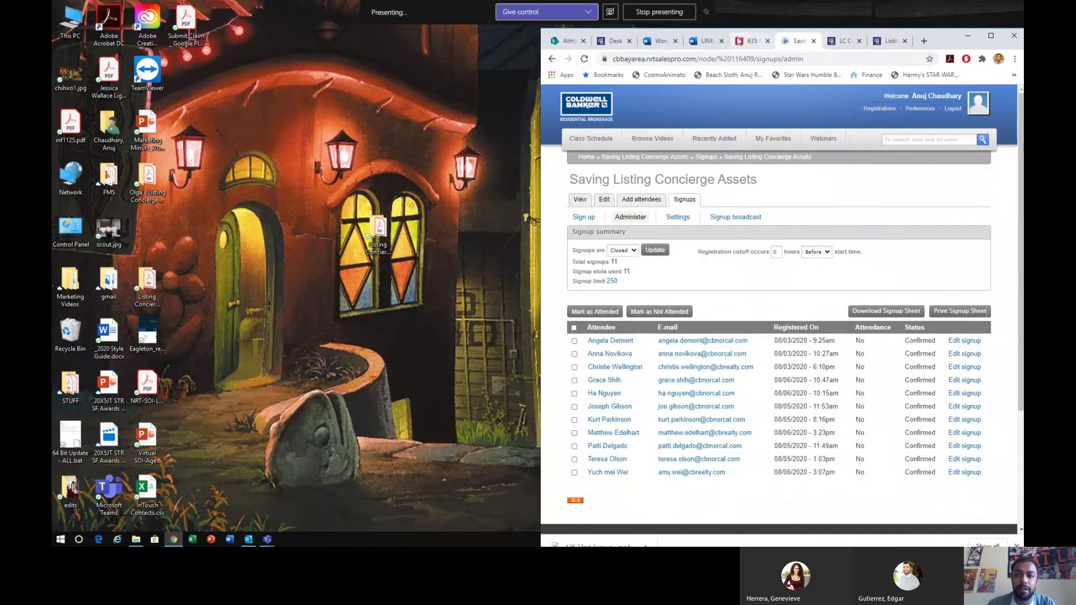
left_click(751, 42)
left_click(989, 40)
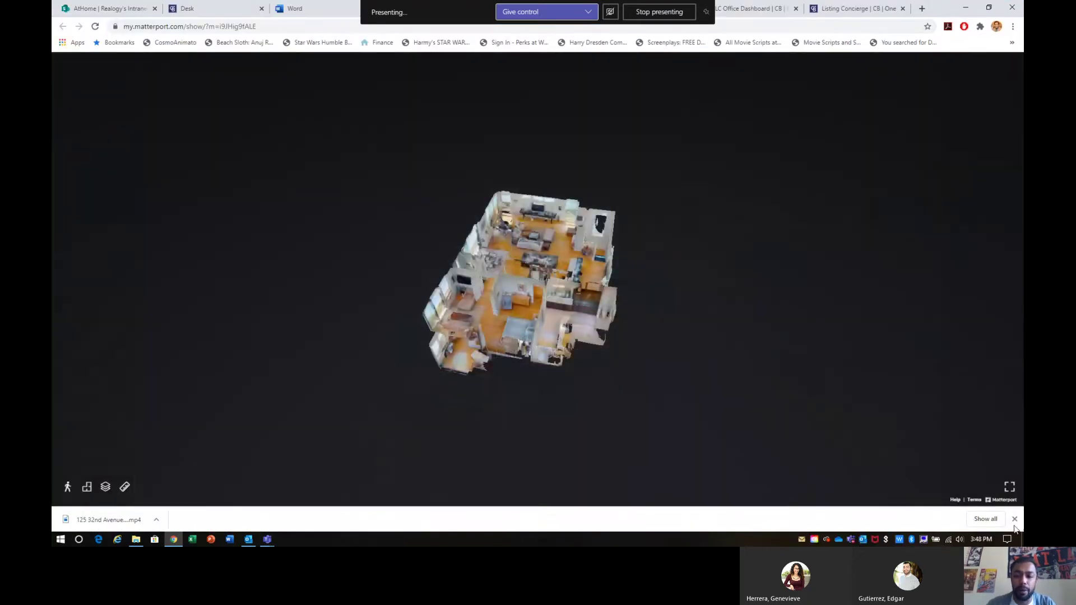
left_click(1014, 520)
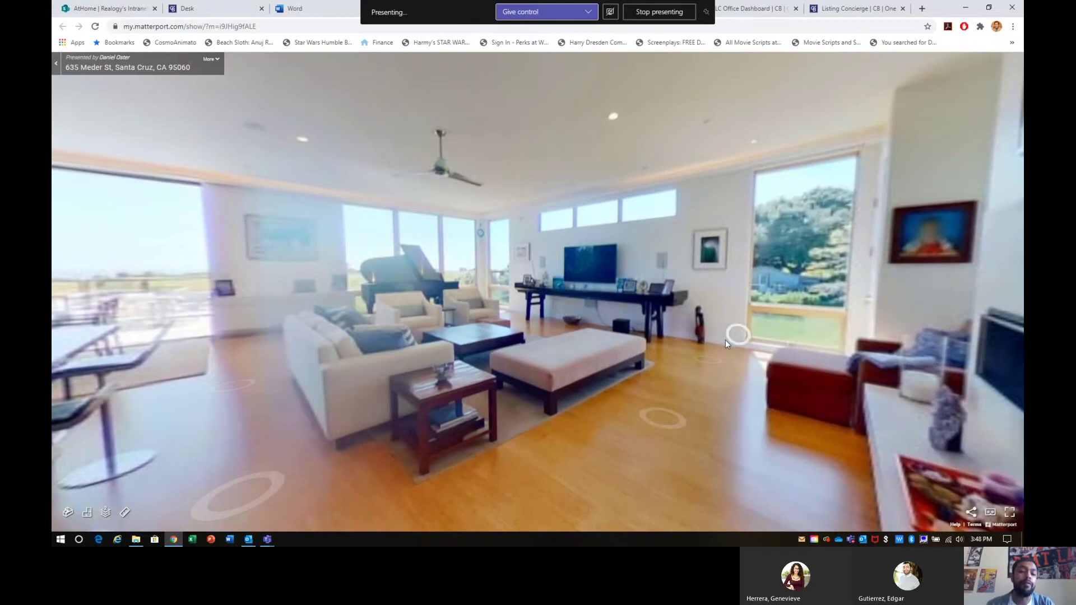
left_click(701, 372)
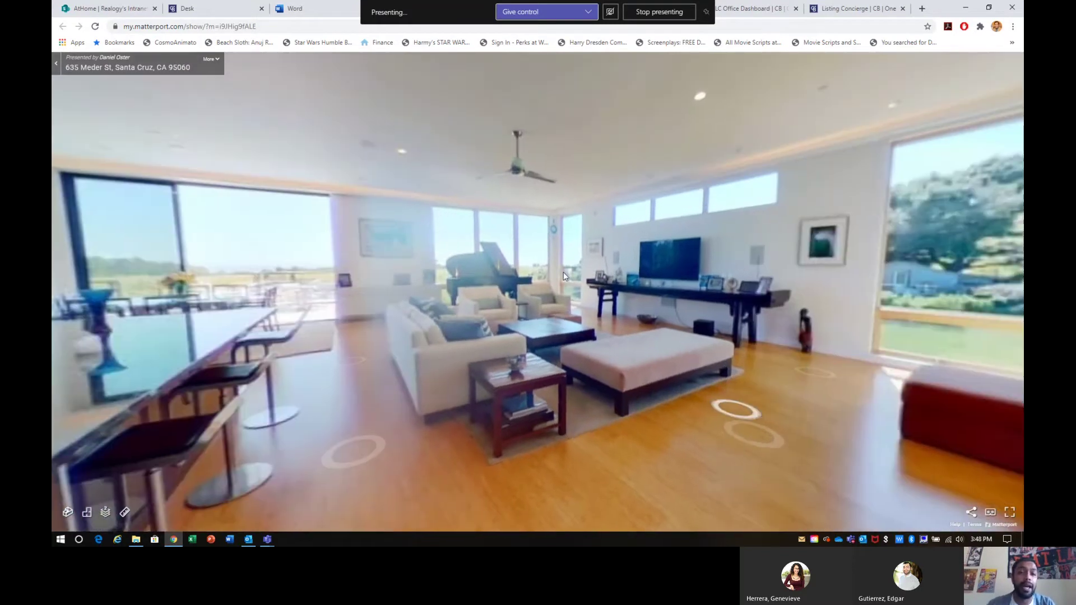
Step: Close the Matterport tour tab and return to the Word links document
double_click(947, 10)
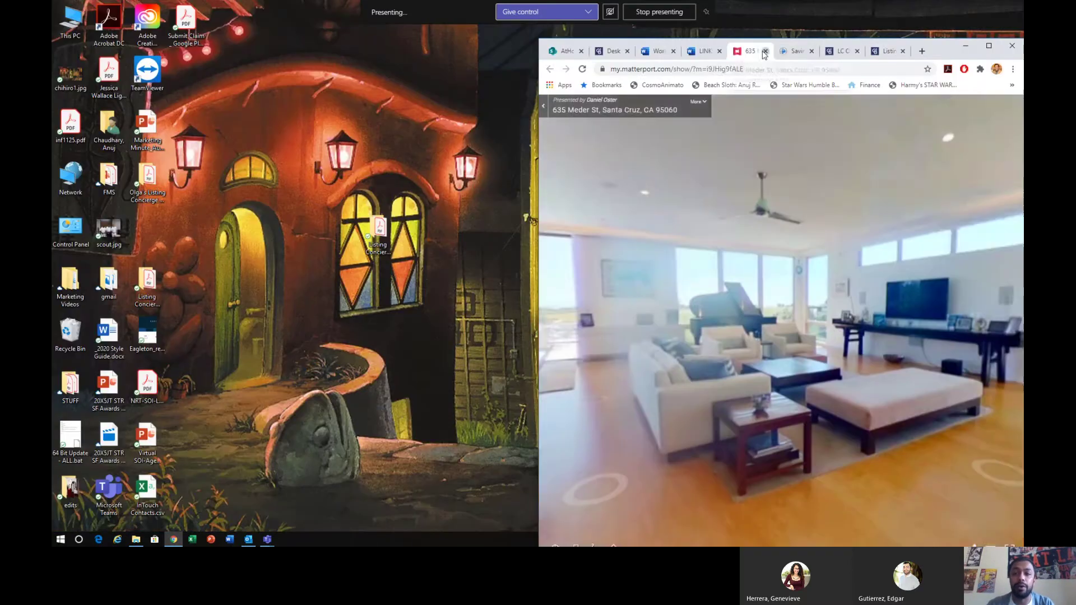
left_click(764, 50)
left_click(990, 48)
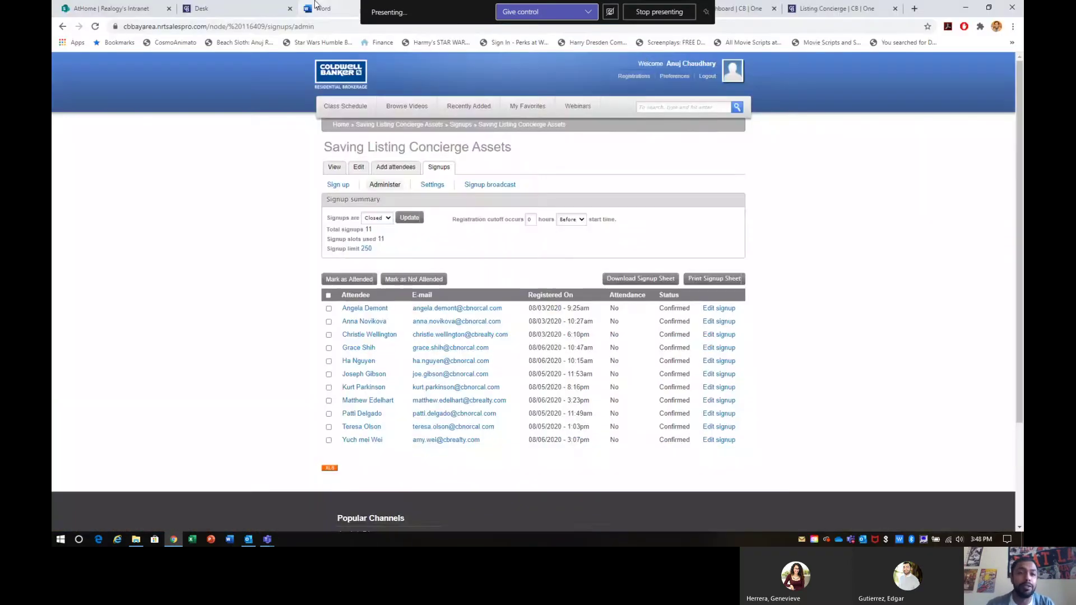
left_click(322, 8)
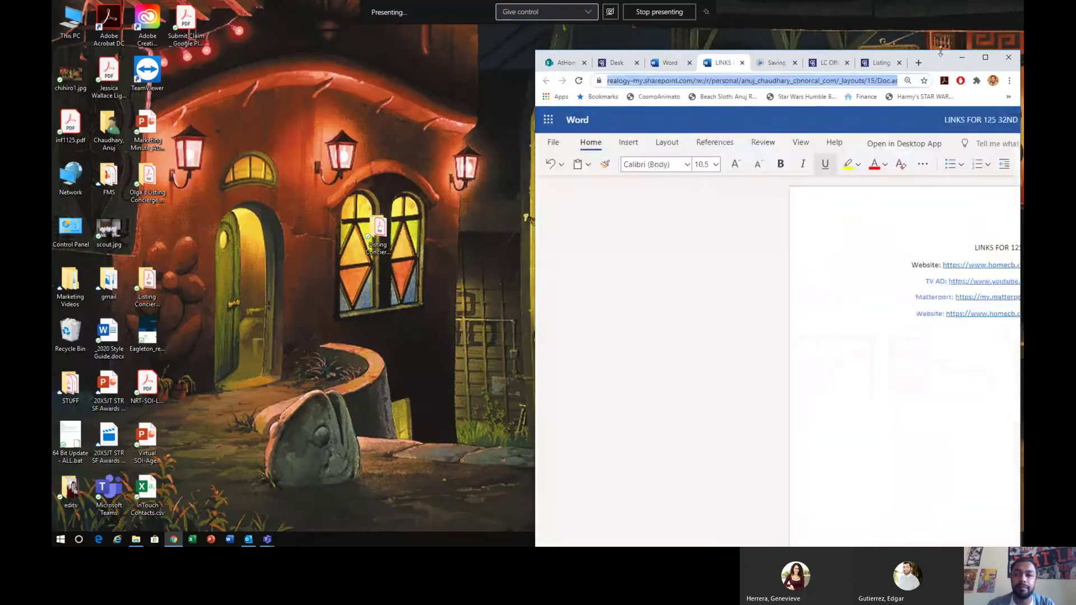
Step: Maximize the window and briefly select the word Matterport in the links document
double_click(940, 61)
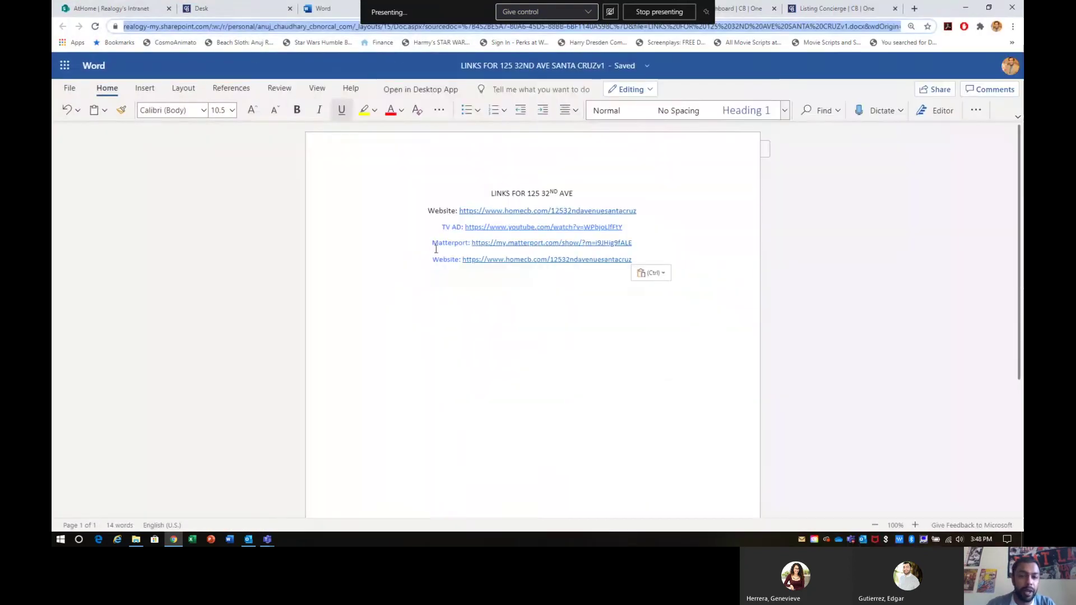
double_click(436, 243)
left_click(429, 210)
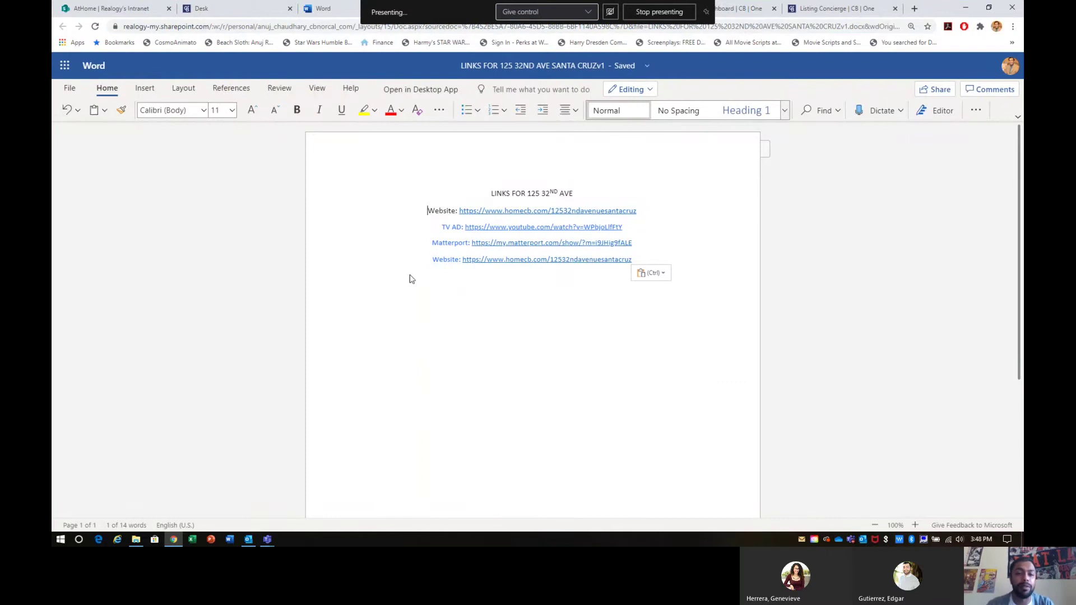
left_click(408, 279)
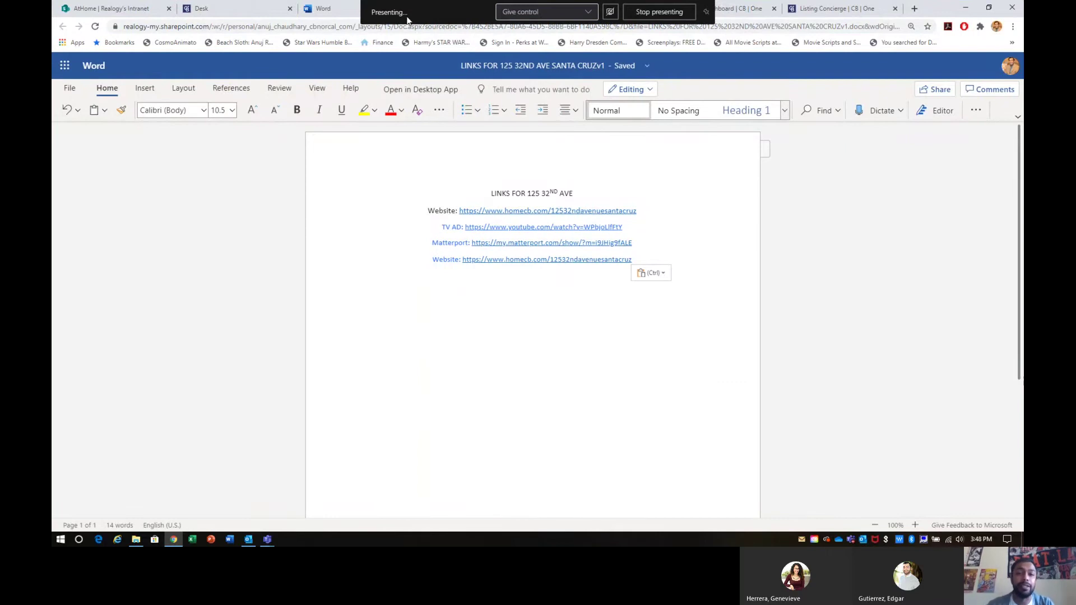
double_click(371, 238)
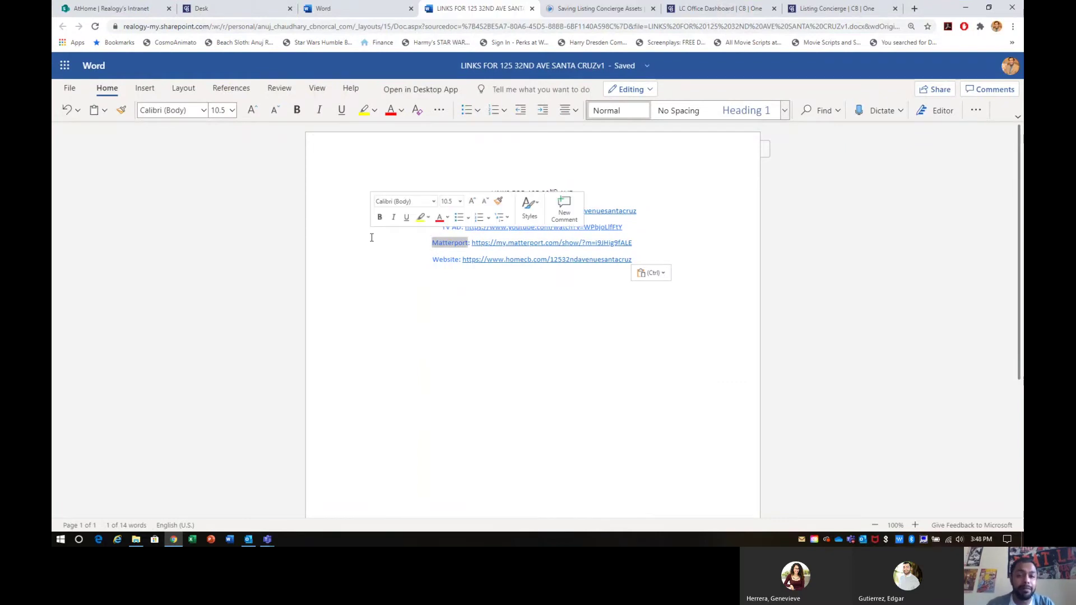
left_click(258, 206)
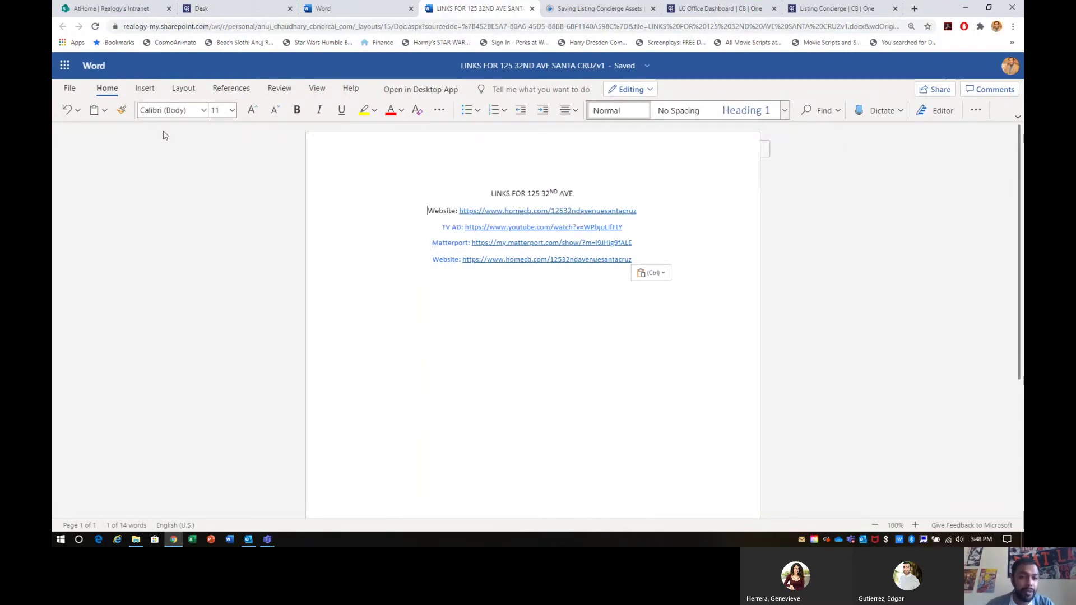
Step: Download a copy of the links document as a .docx file
left_click(68, 90)
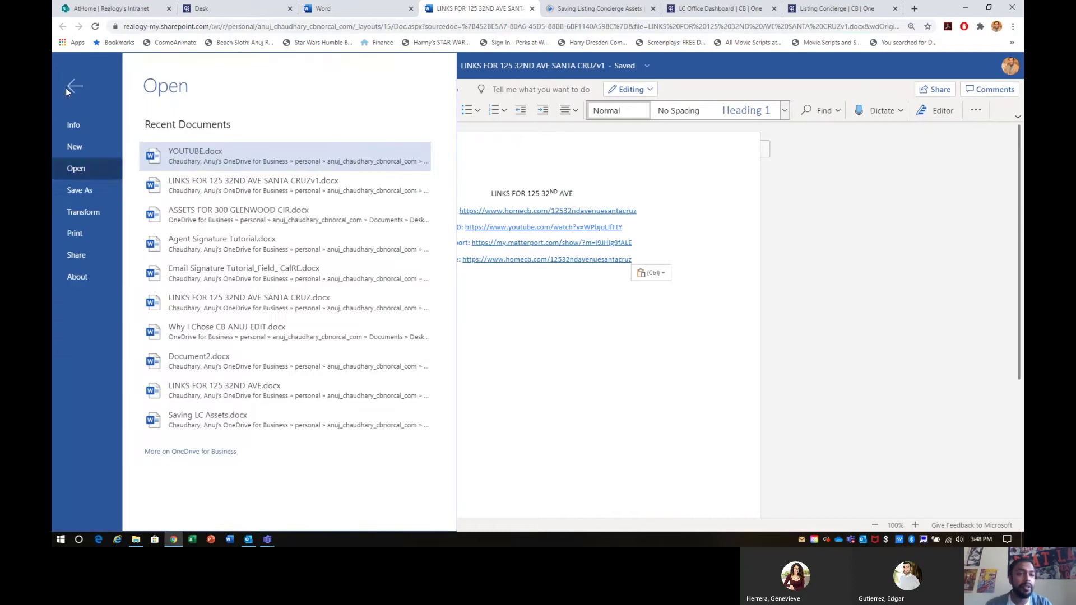
left_click(79, 190)
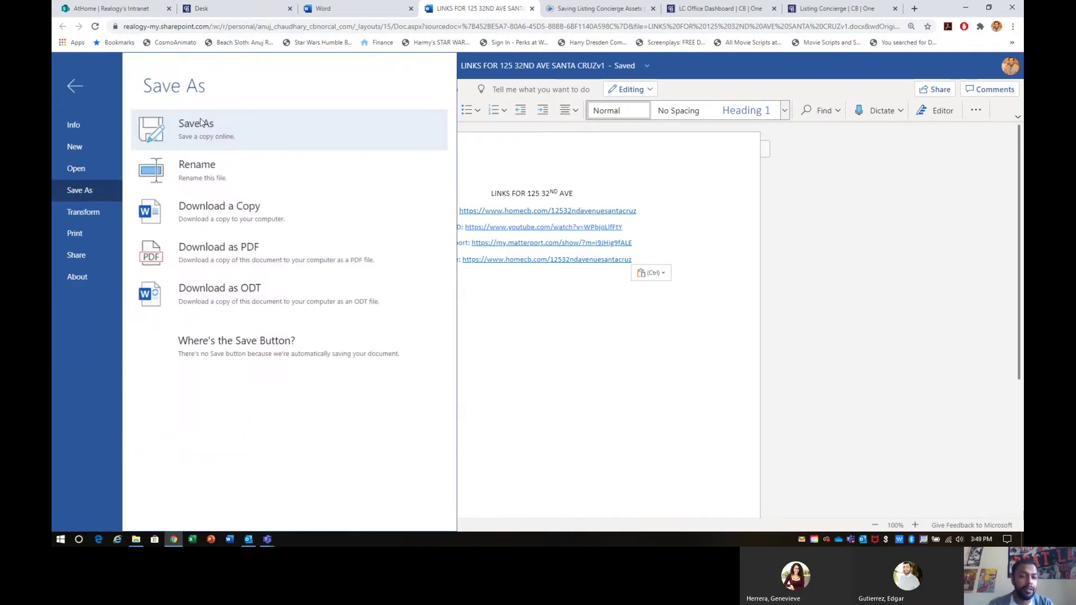
left_click(240, 212)
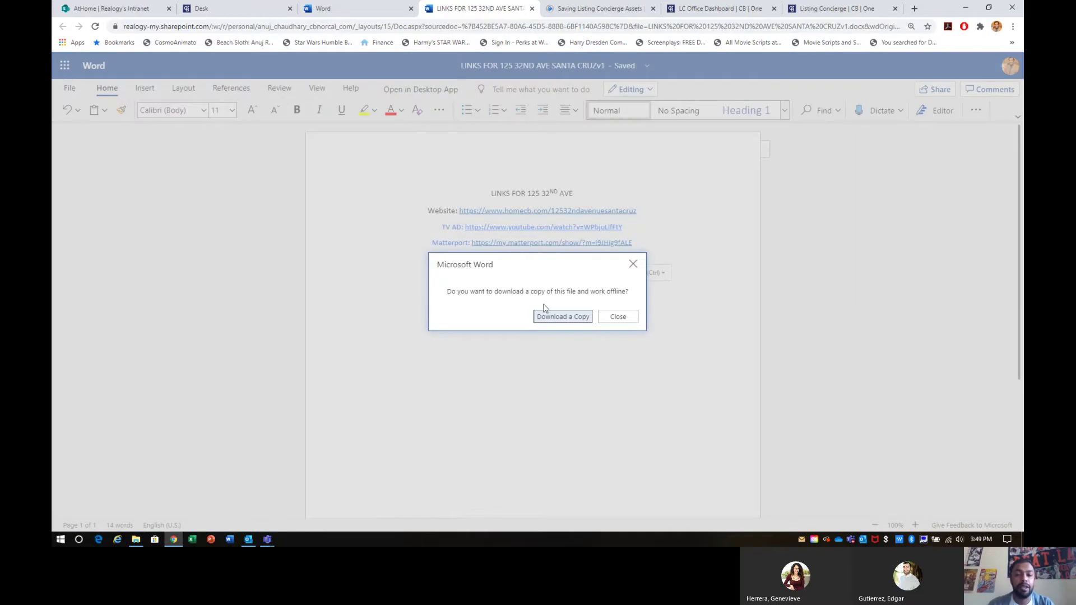
left_click(546, 313)
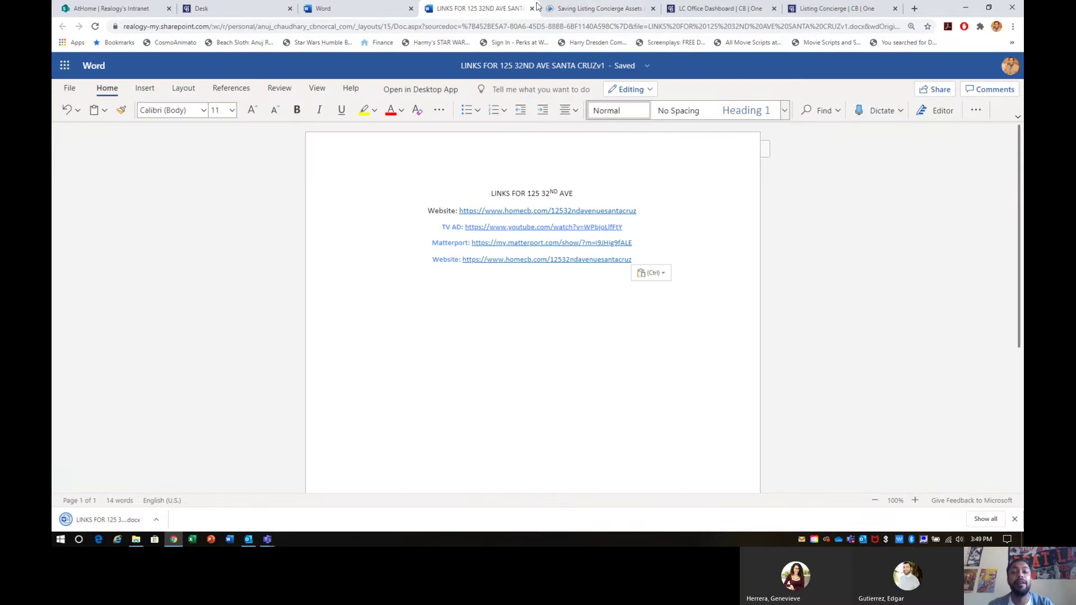
Step: Minimize Chrome and open the Downloads folder in File Explorer
left_click(965, 8)
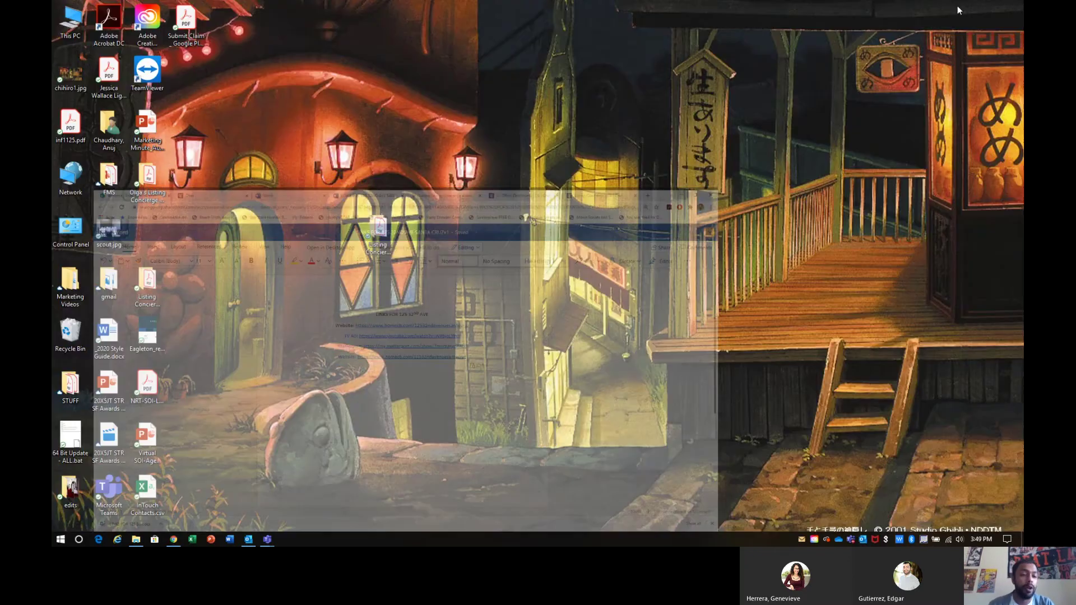
left_click(61, 539)
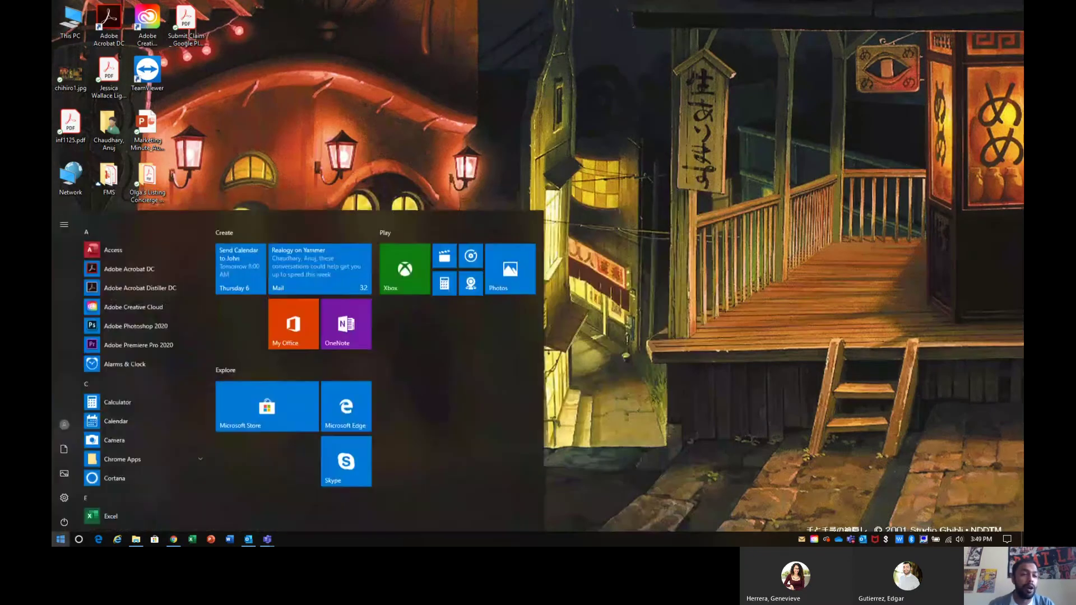
left_click(63, 453)
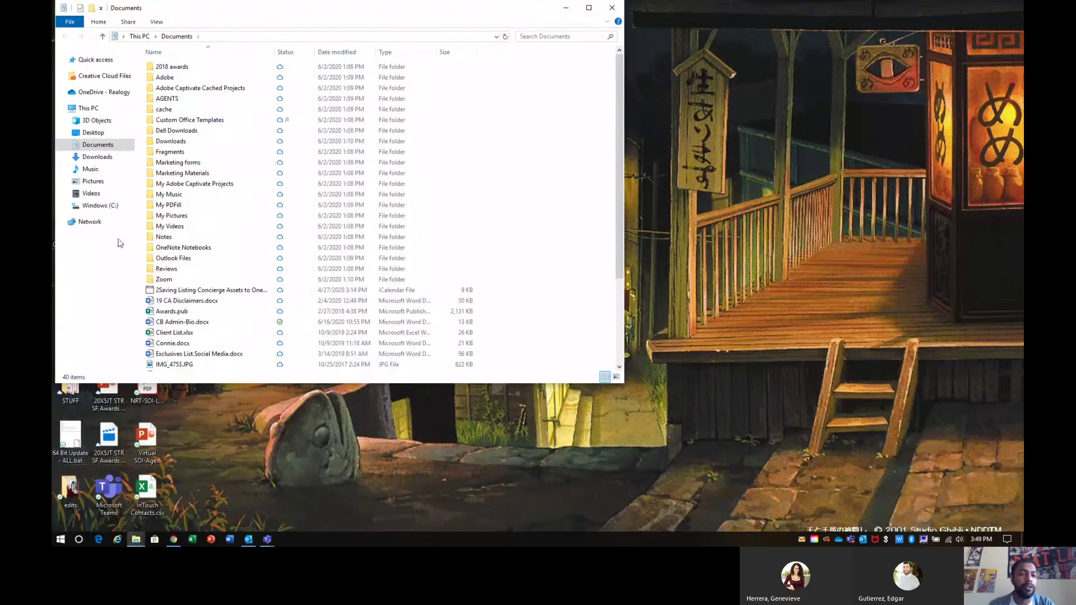
left_click(96, 157)
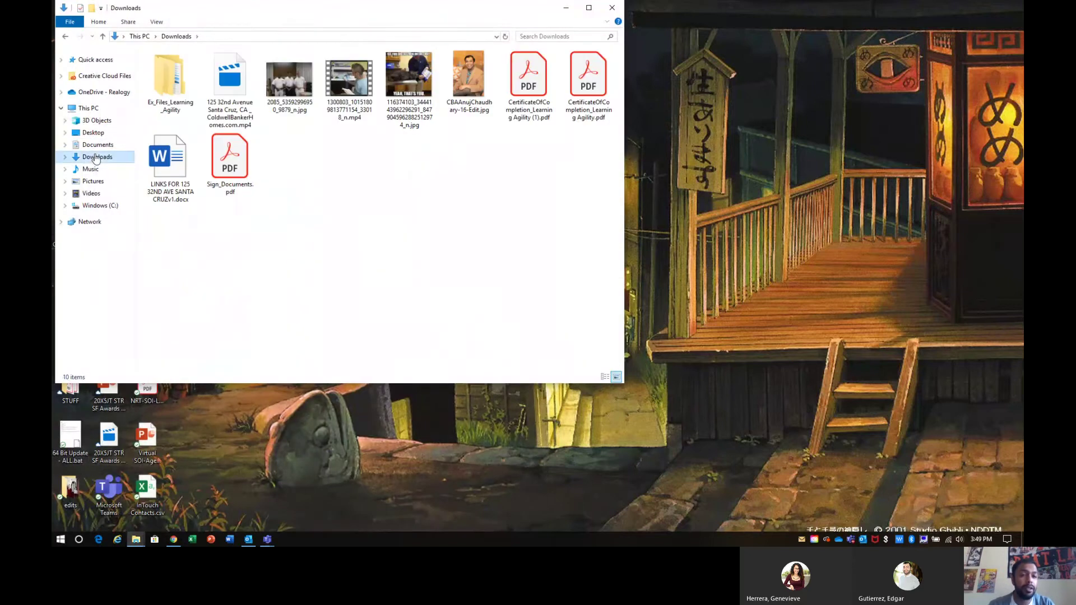
left_click(242, 94)
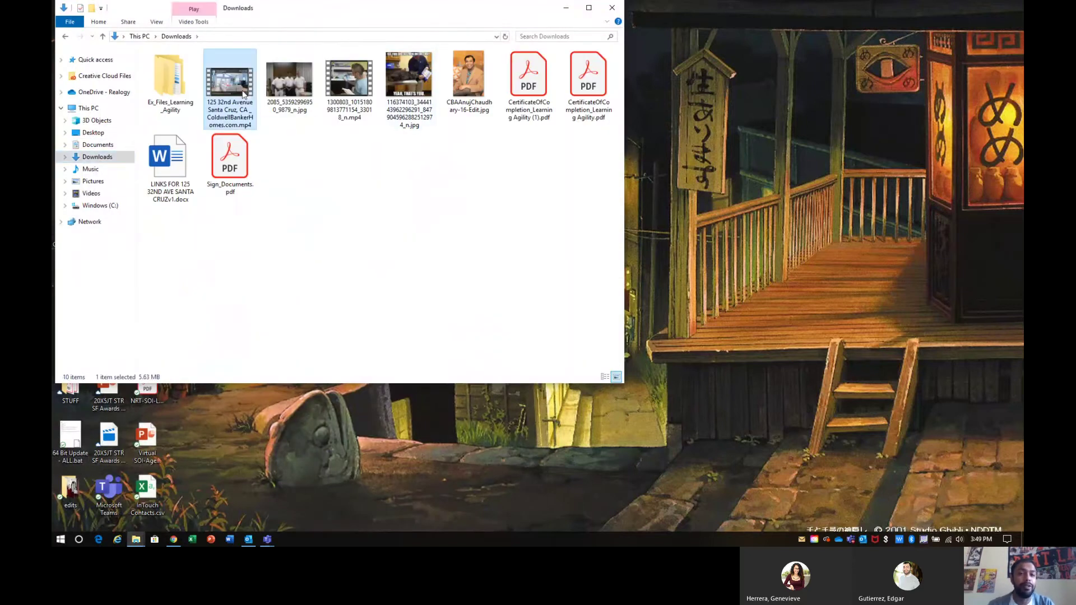
double_click(243, 95)
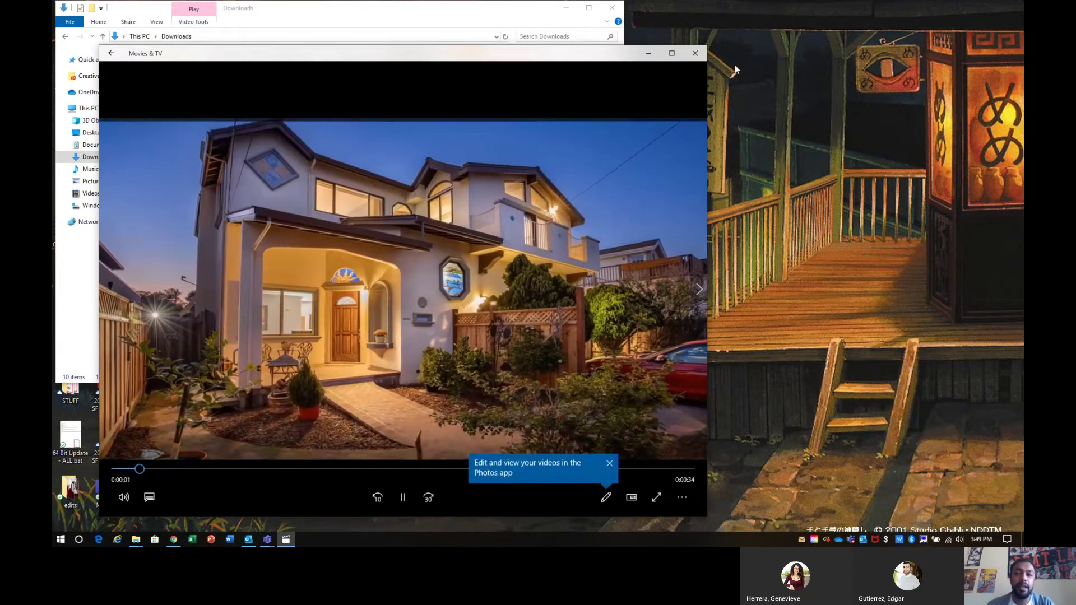
left_click(701, 55)
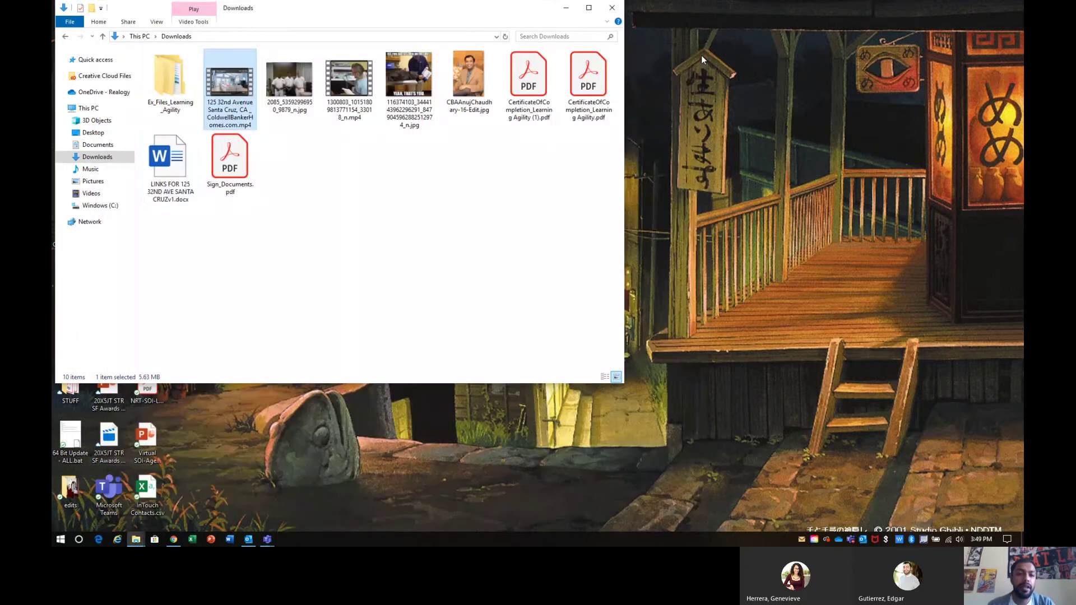
left_click(176, 167)
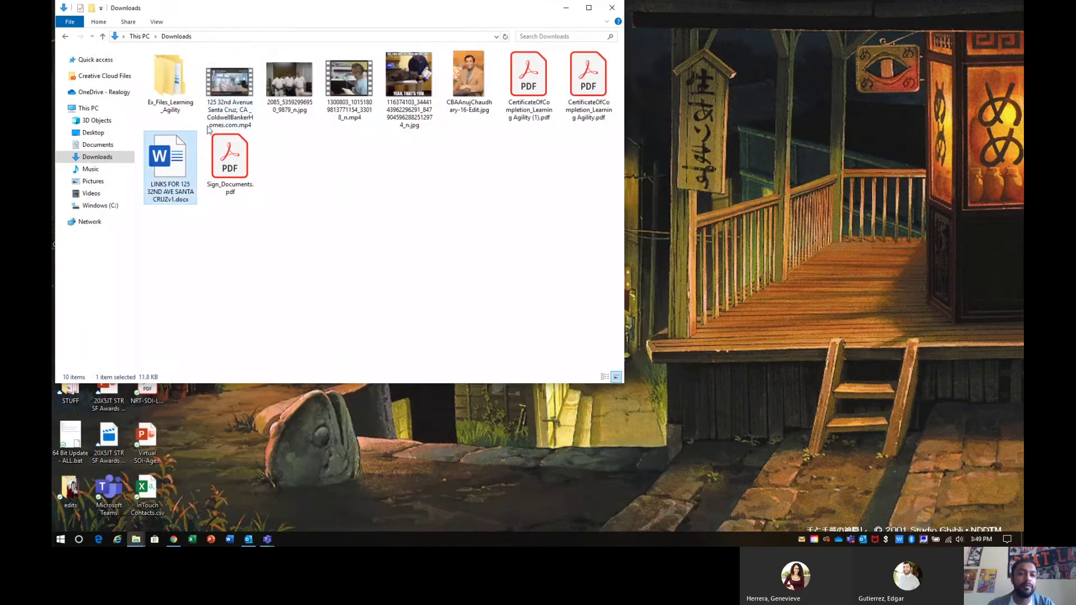
left_click_drag(395, 14, 814, 75)
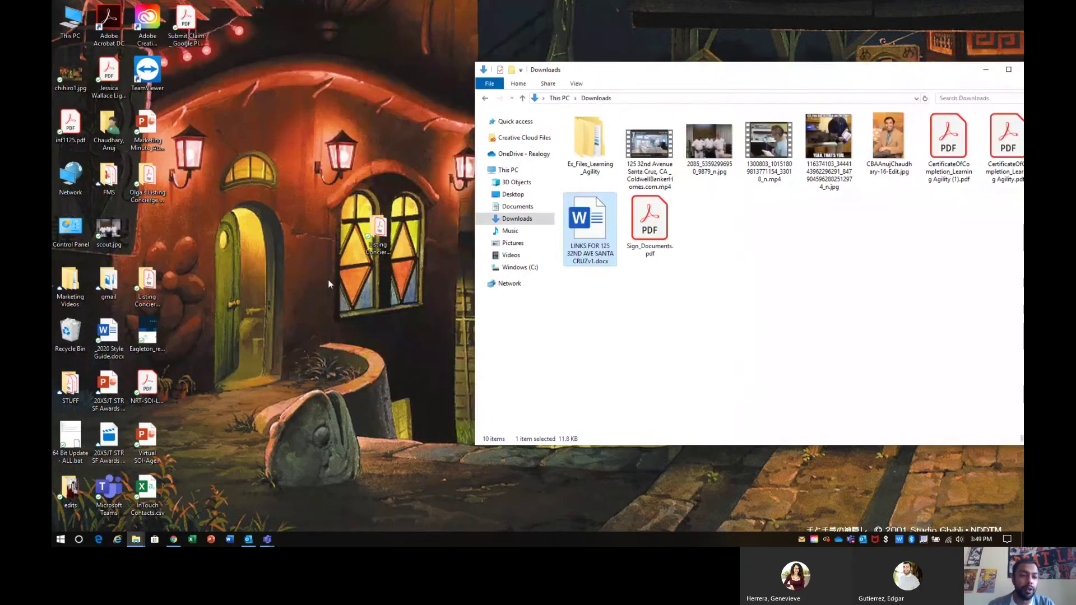
left_click(380, 247)
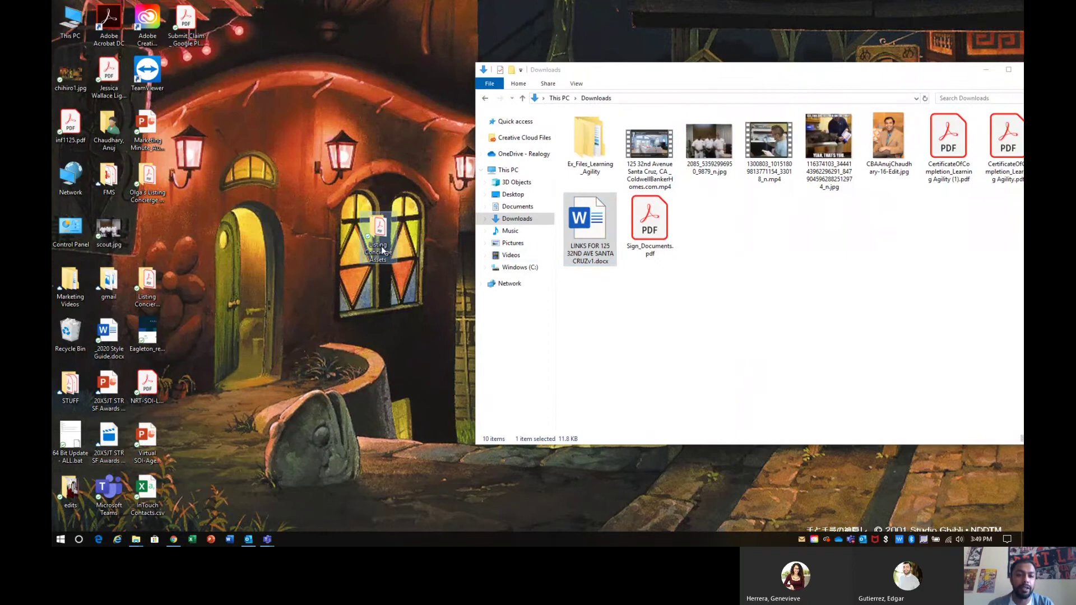
double_click(381, 246)
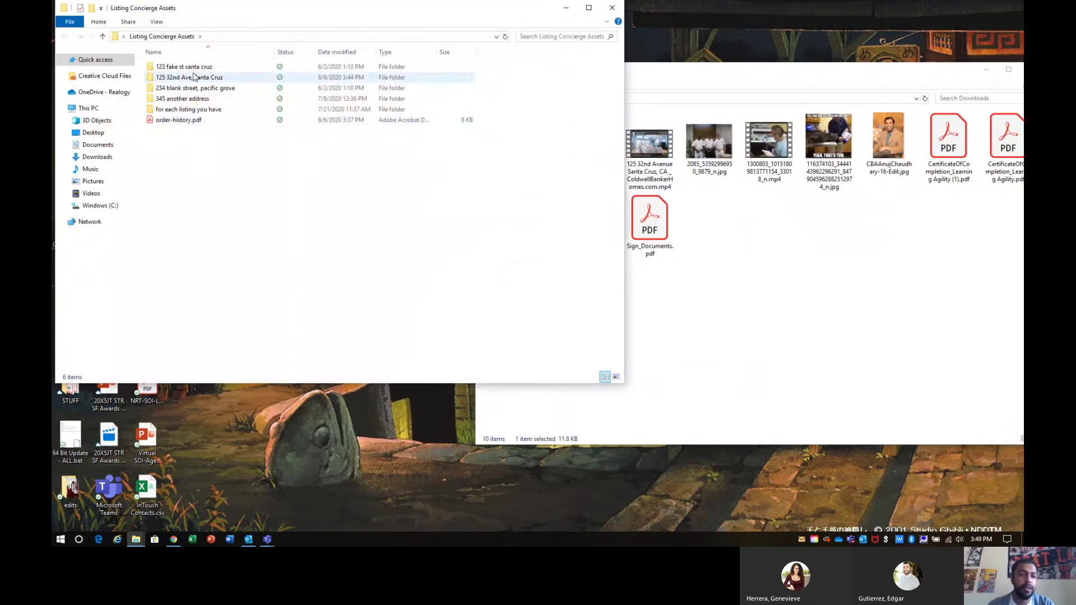
left_click(194, 77)
double_click(194, 77)
Step: Move the TV-ad MP4 and links document from Downloads into the Santa Cruz folder
left_click(812, 364)
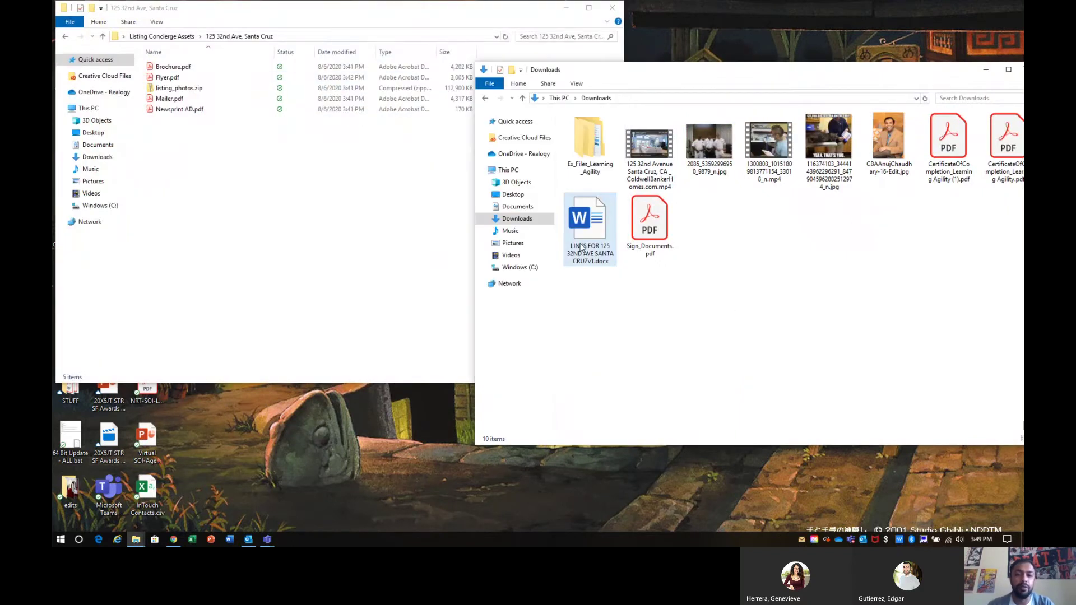
left_click(636, 183, "ctrl")
left_click_drag(636, 184, 275, 230)
left_click(275, 231)
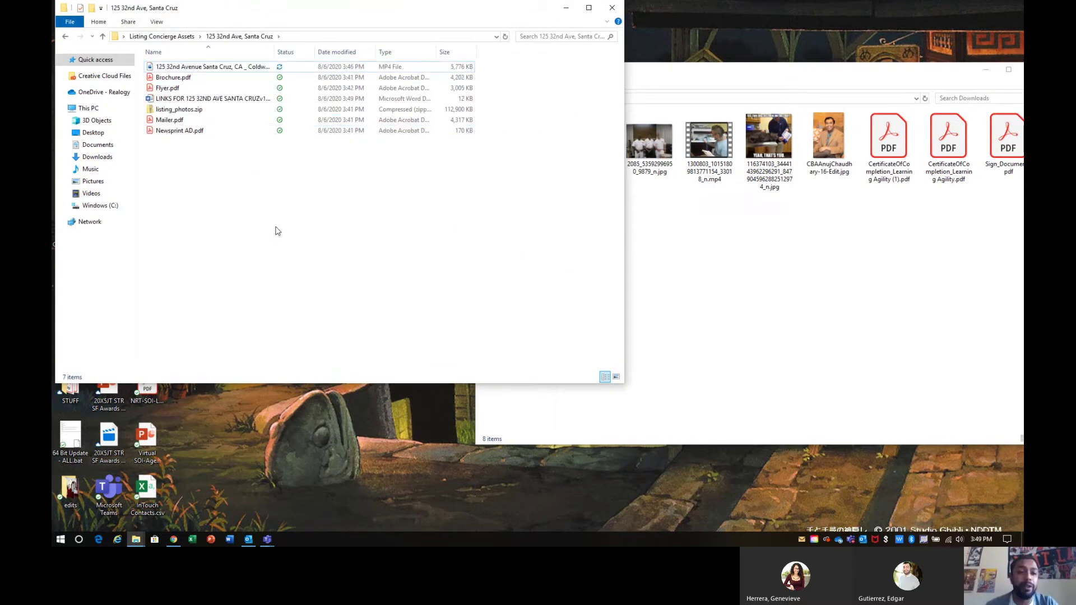
Step: Close the Downloads window and go back to Listing Concierge Assets
left_click(721, 85)
left_click_drag(643, 79, 473, 90)
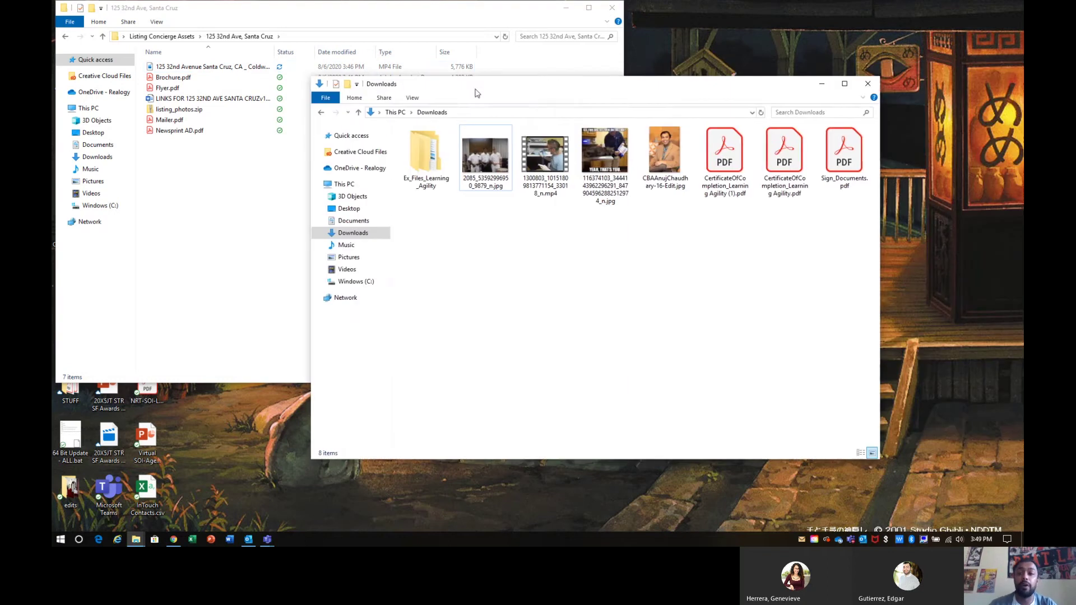
left_click(866, 83)
left_click_drag(464, 12, 666, 111)
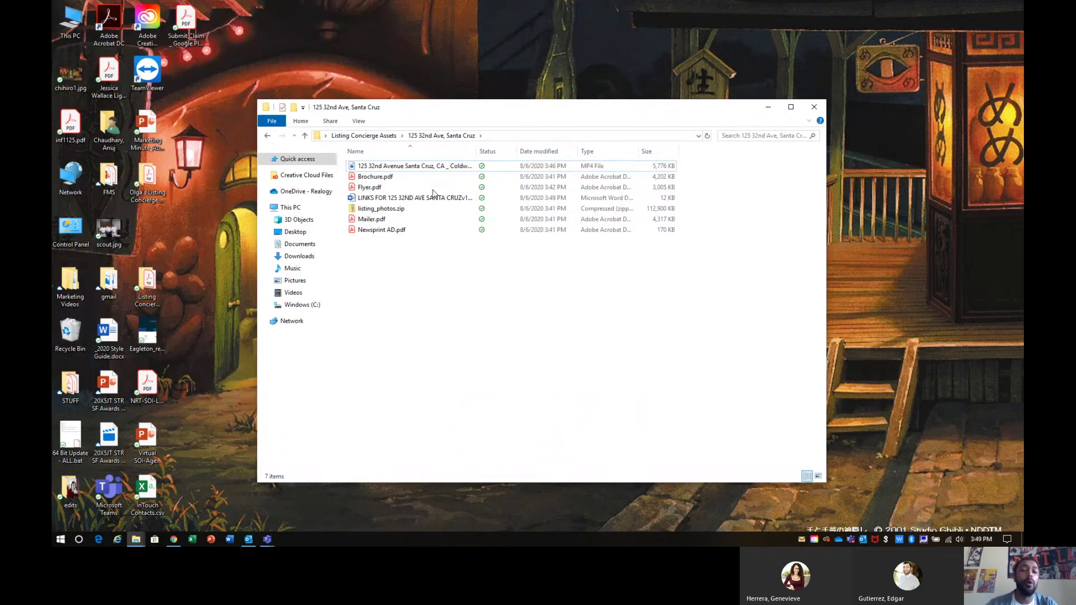
left_click(269, 138)
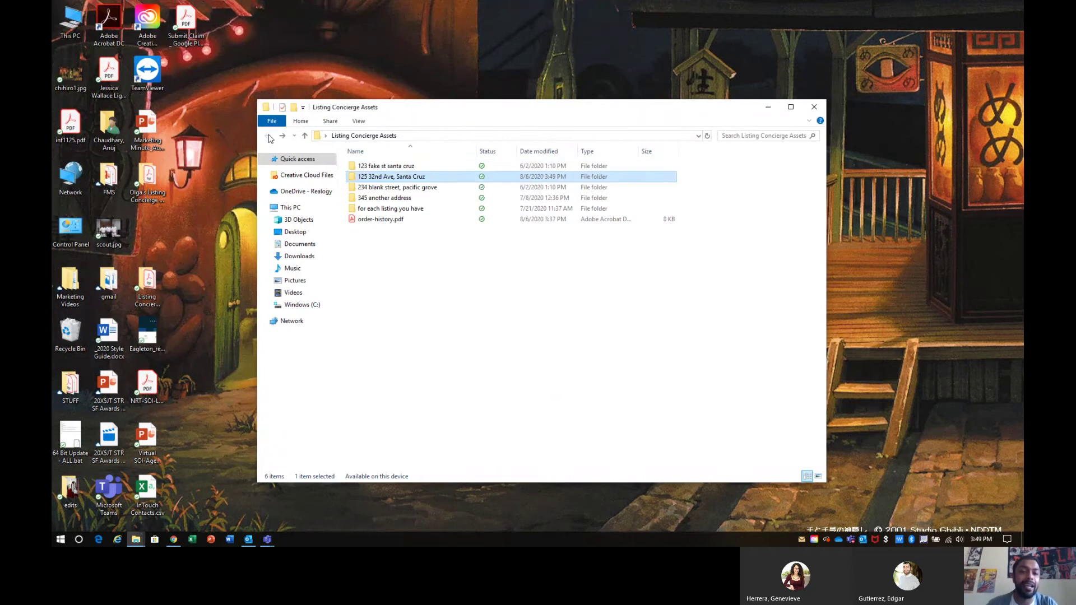
Step: Preview order-history.pdf and click through the three property folders
double_click(383, 223)
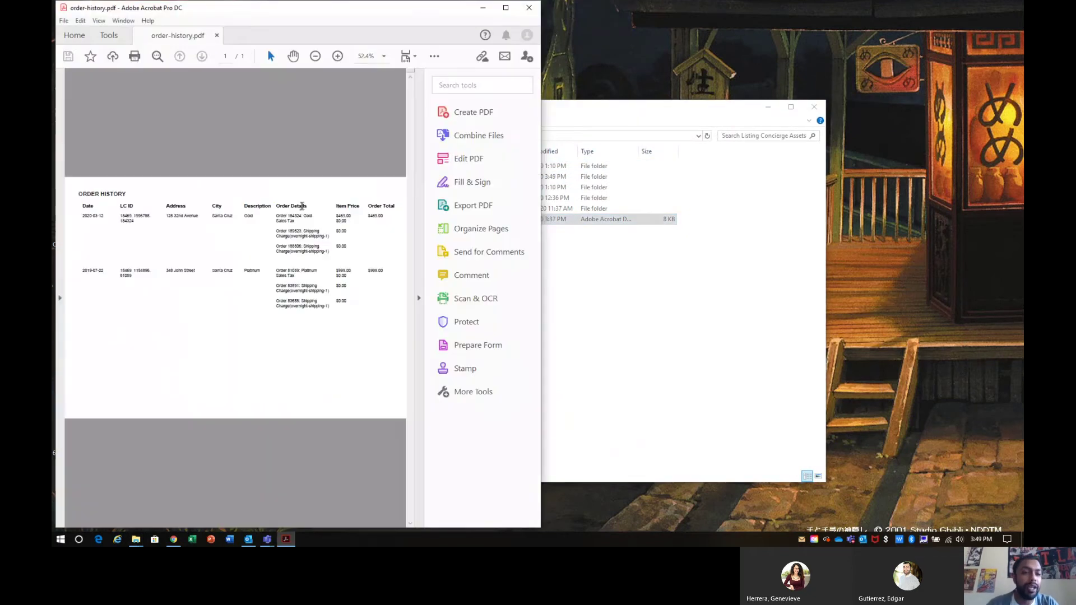
left_click(528, 8)
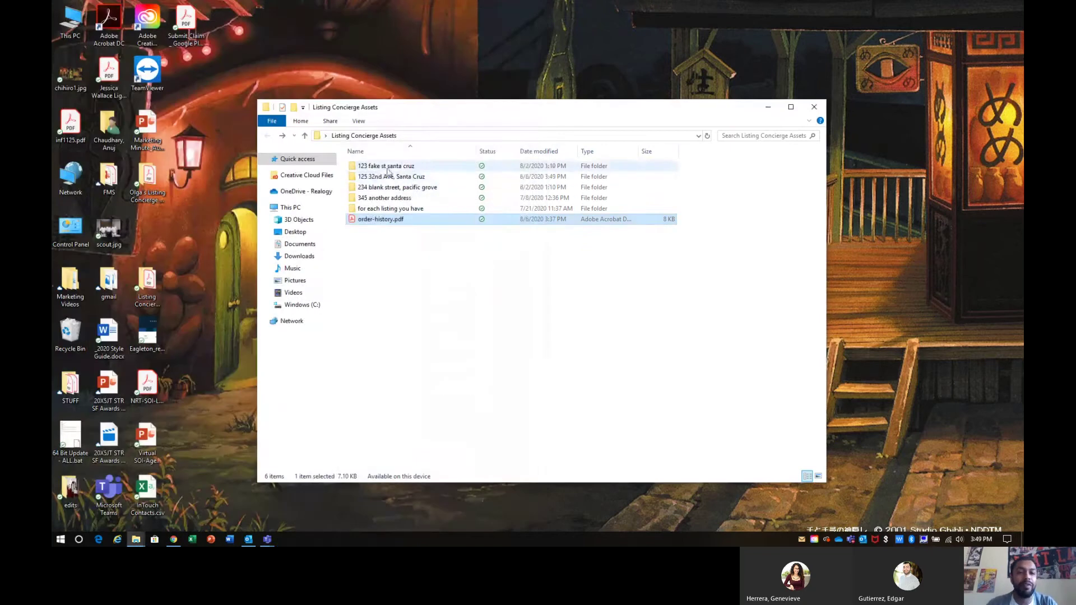
left_click(387, 168)
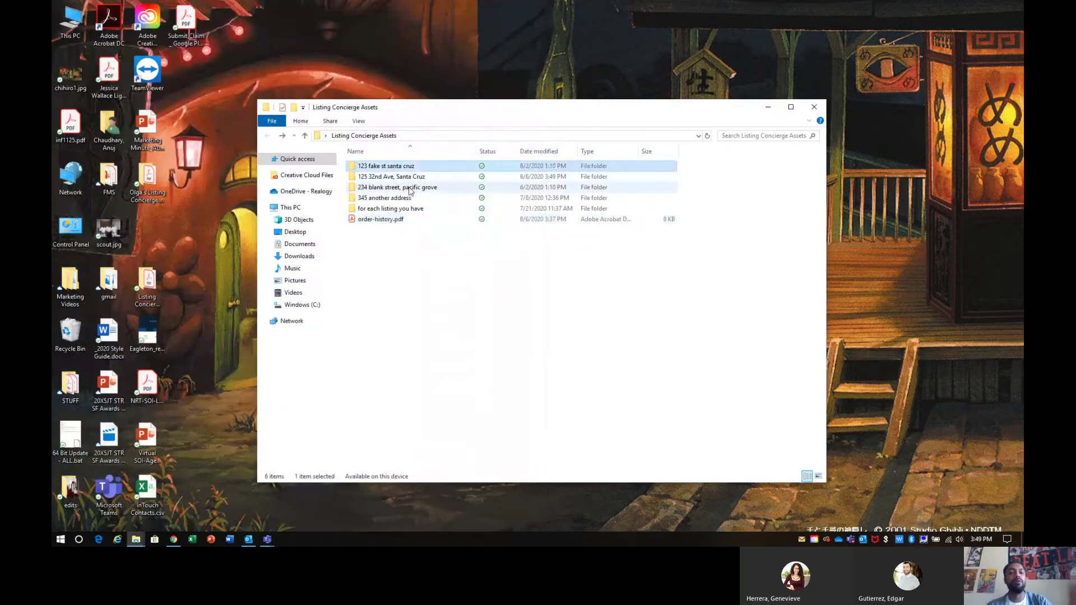
left_click(410, 189)
left_click(382, 178)
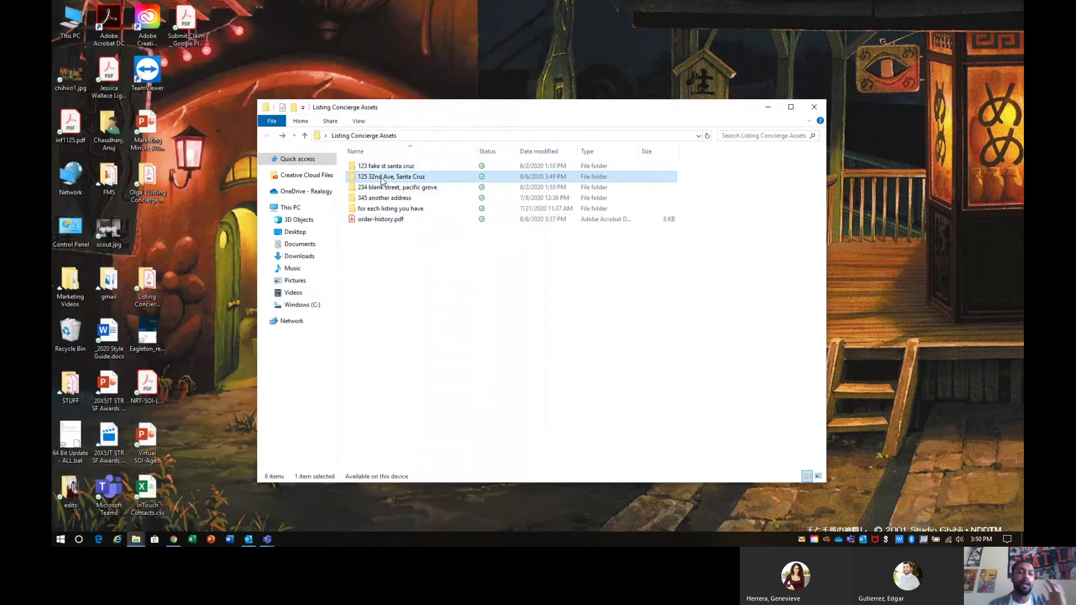
Step: Close the Listing Concierge Assets window and move its desktop icon to an empty spot
left_click(437, 380)
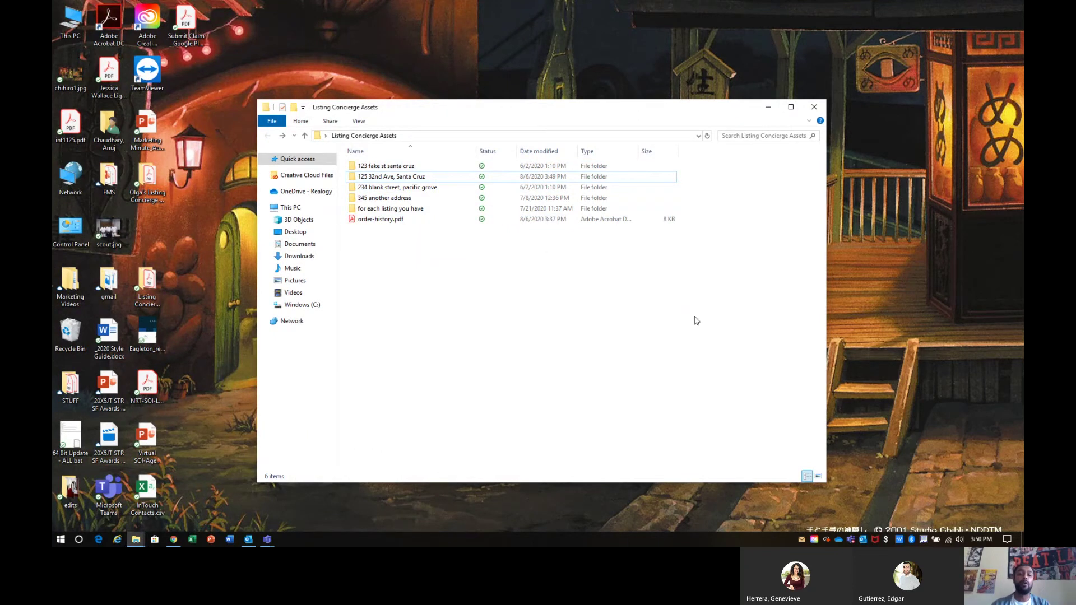
left_click(814, 106)
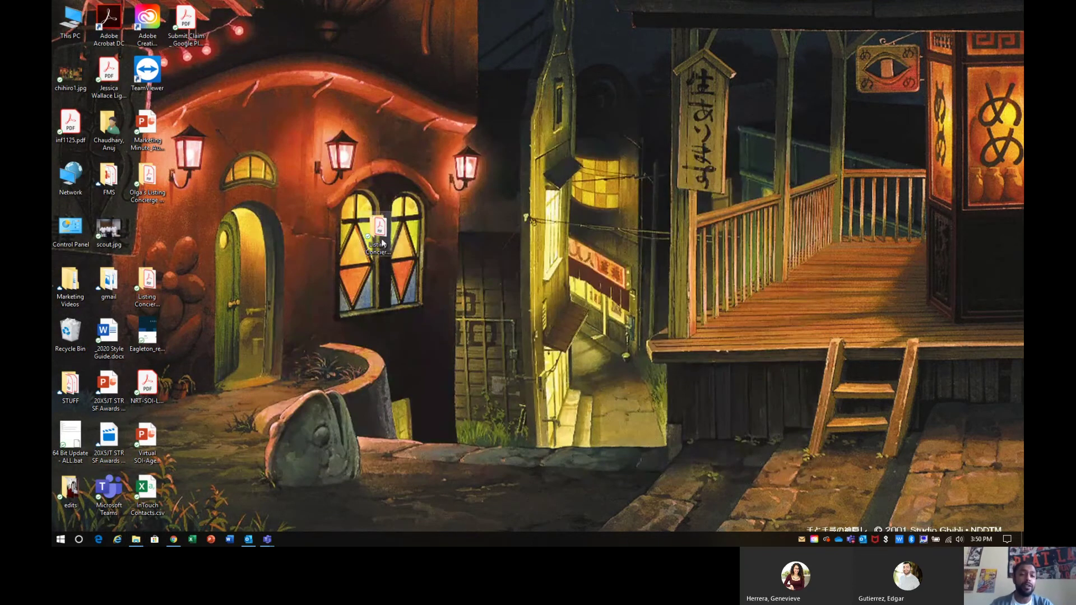
left_click_drag(152, 249, 149, 250)
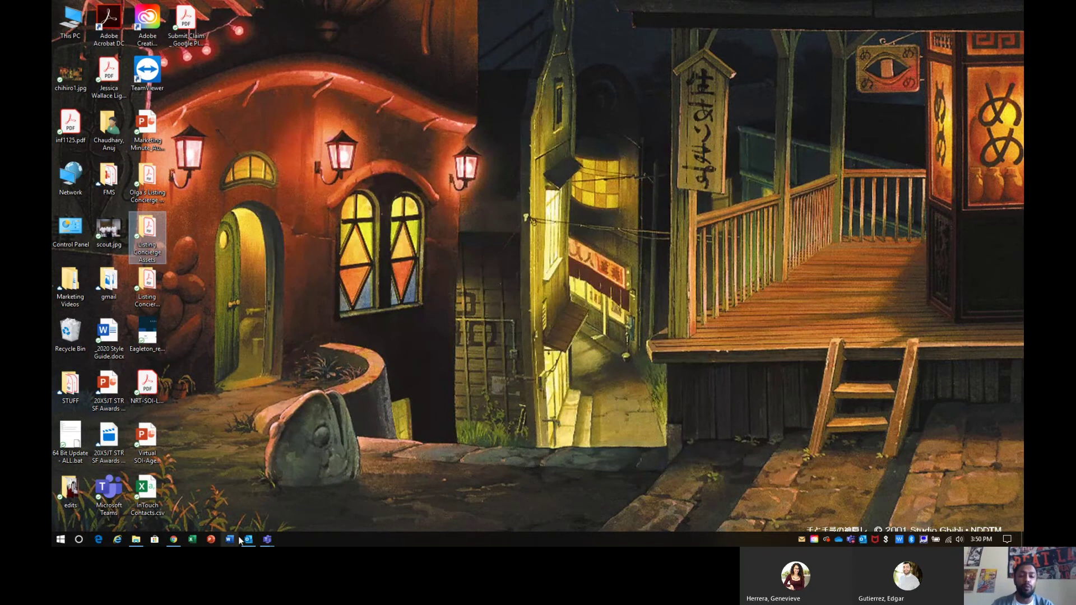
Step: Close the links document and Word start page tabs and return to the Desk page
left_click(174, 540)
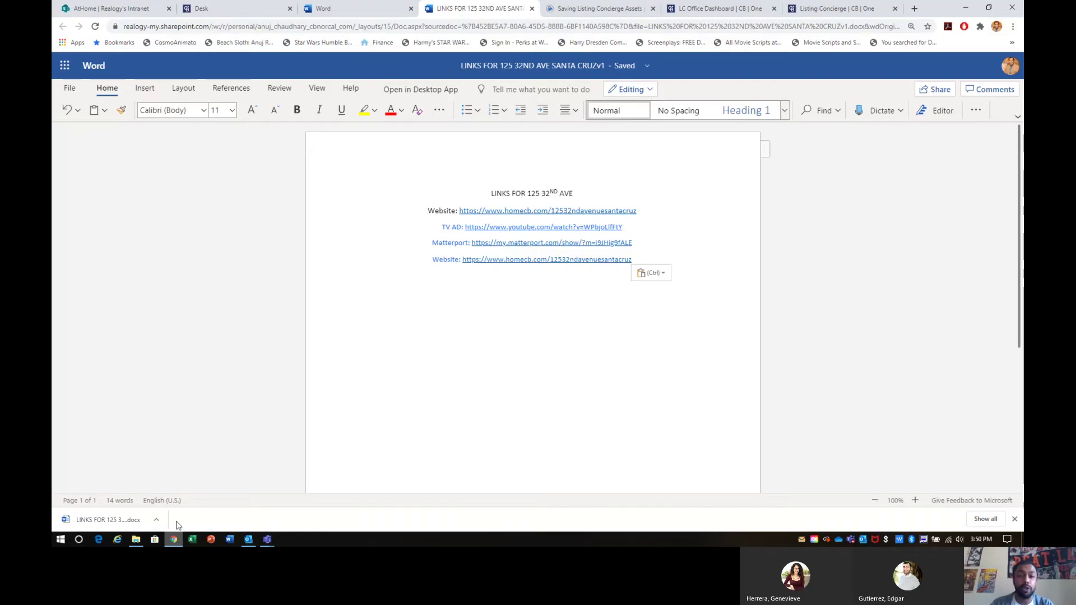
left_click(531, 8)
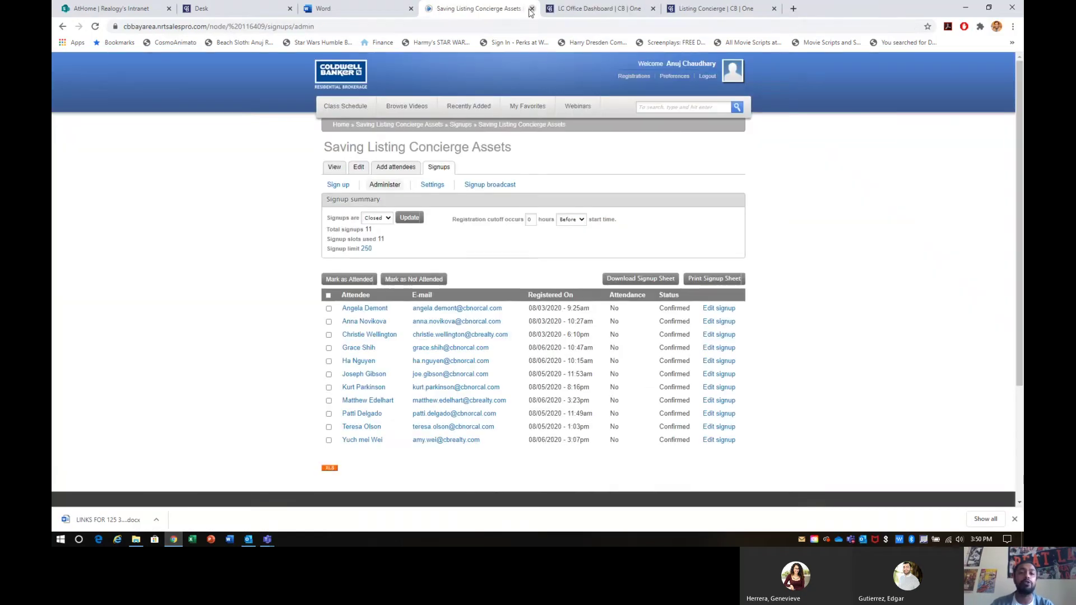
left_click(373, 7)
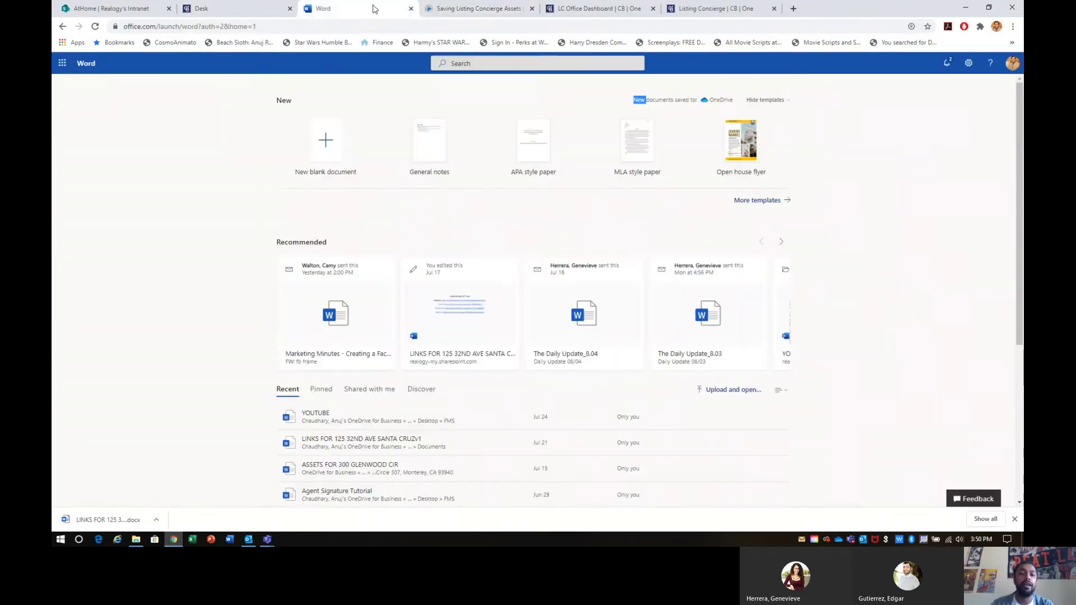
left_click(409, 8)
left_click(112, 9)
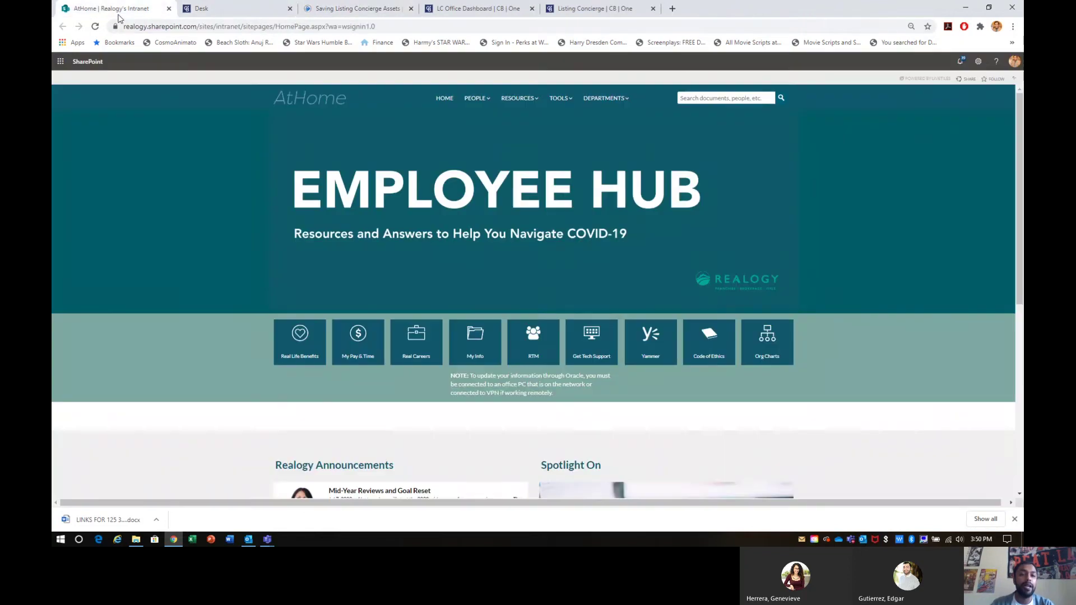
left_click(201, 7)
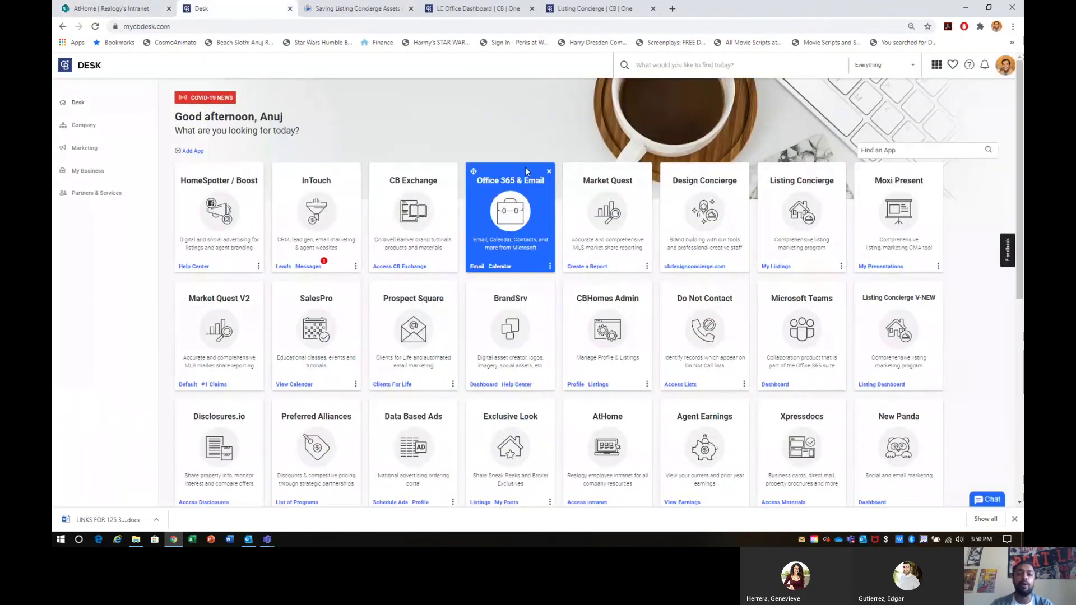
Step: Open Office 365 from Desk, stay signed in, and launch OneDrive
left_click(513, 211)
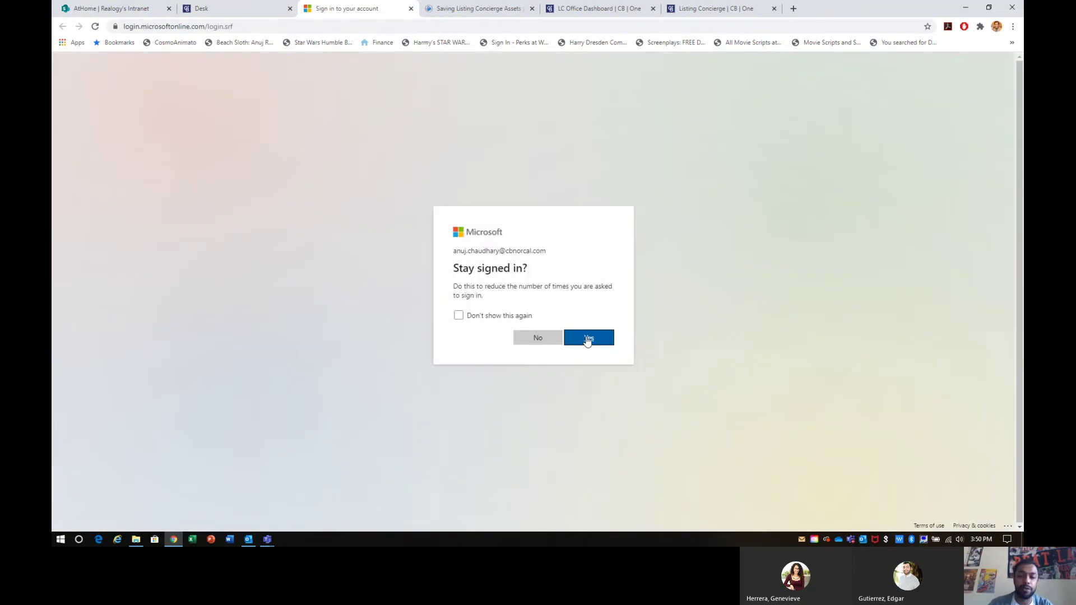
left_click(587, 338)
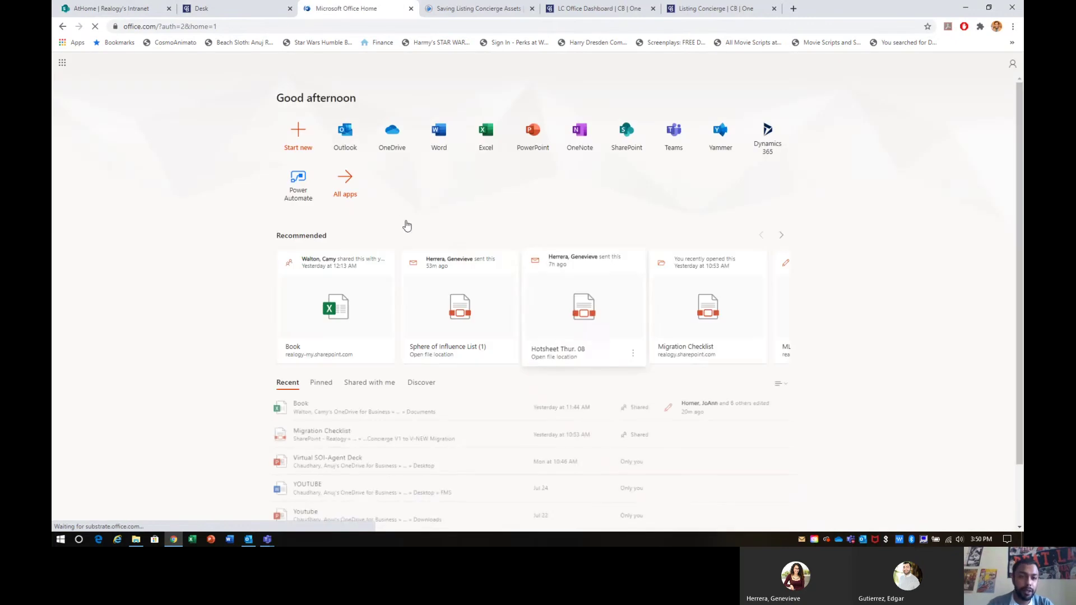
left_click(392, 134)
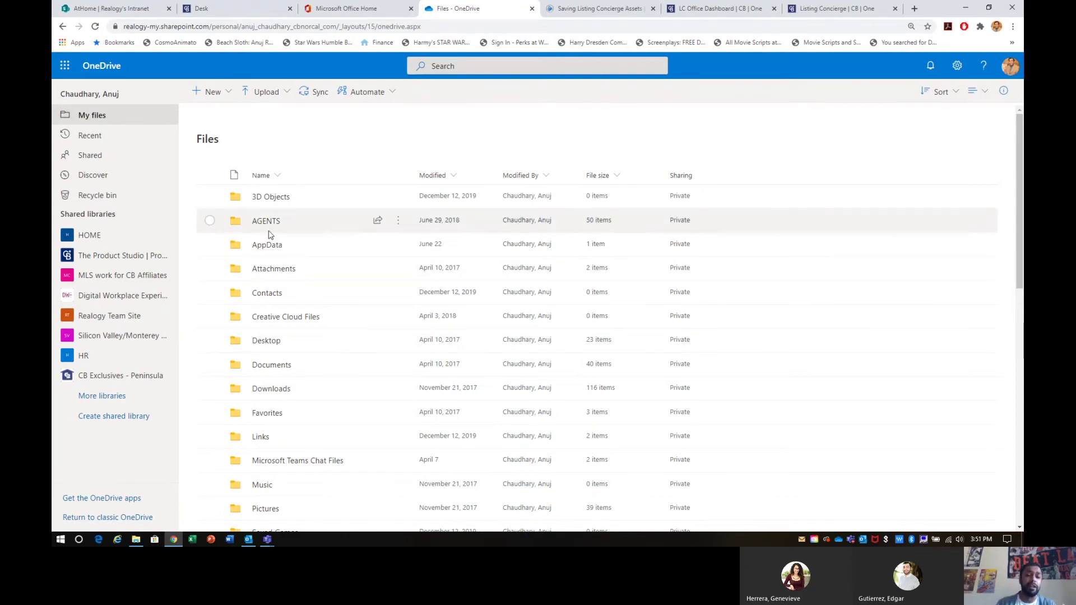
Step: Browse into Attachments and back, then try selecting the 3D Objects and AGENTS folders
left_click(273, 270)
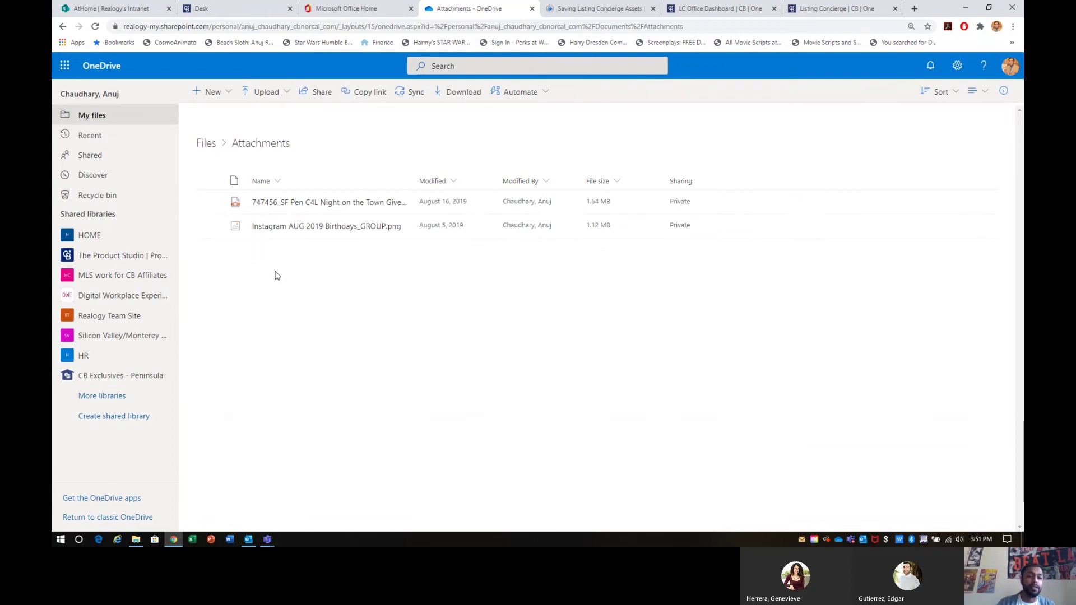
left_click(206, 143)
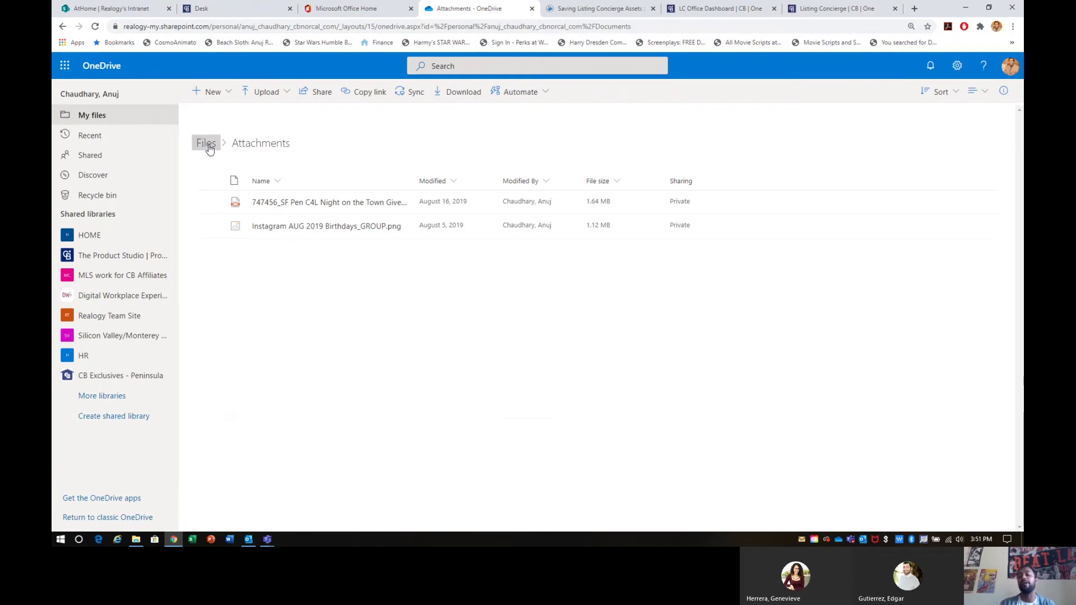
left_click(210, 198)
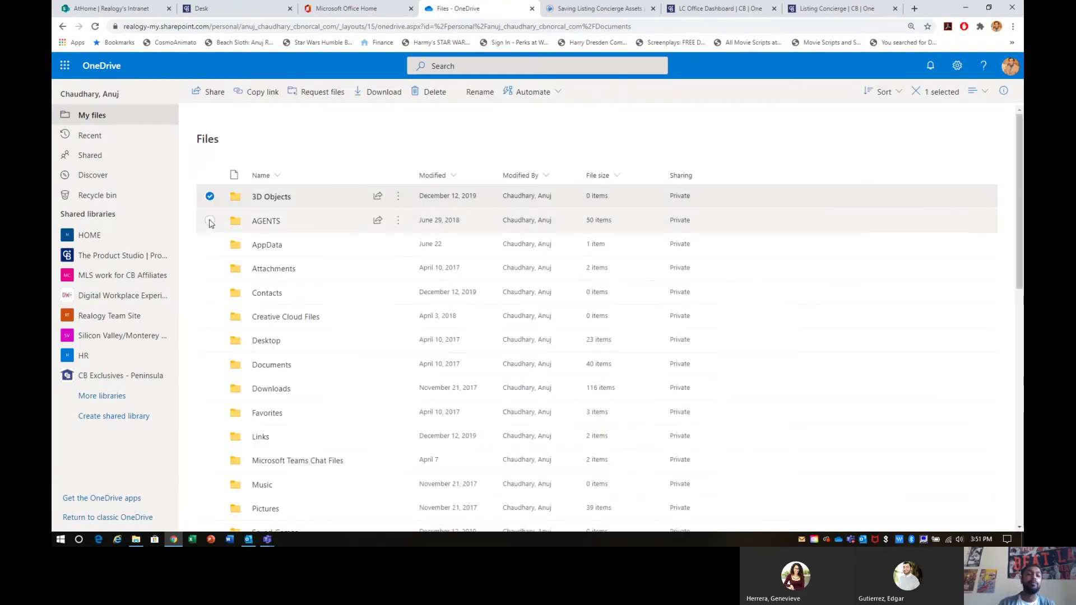
left_click(209, 221)
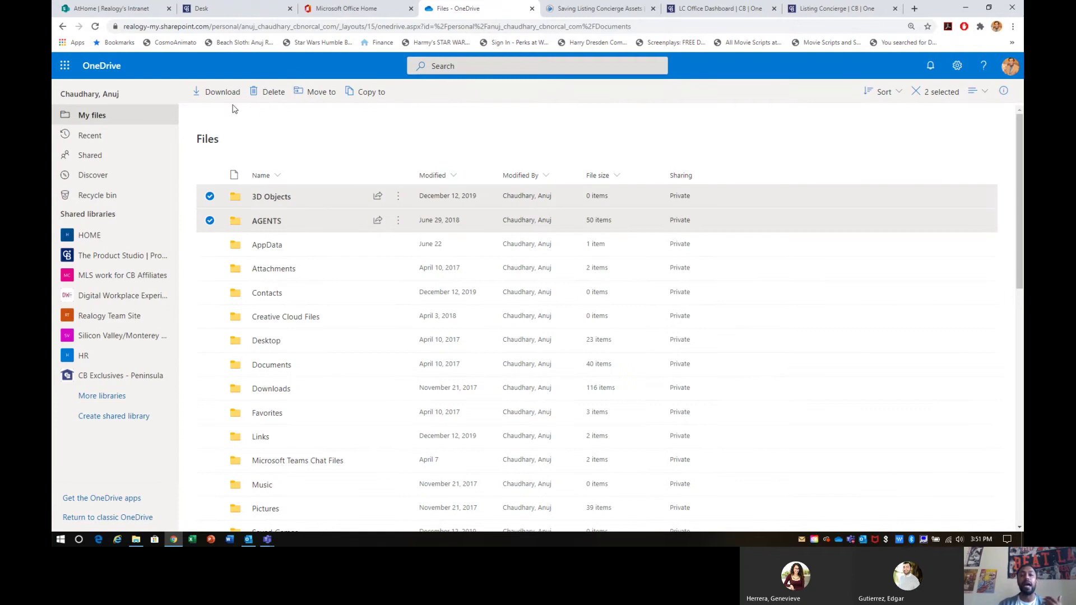
left_click(209, 221)
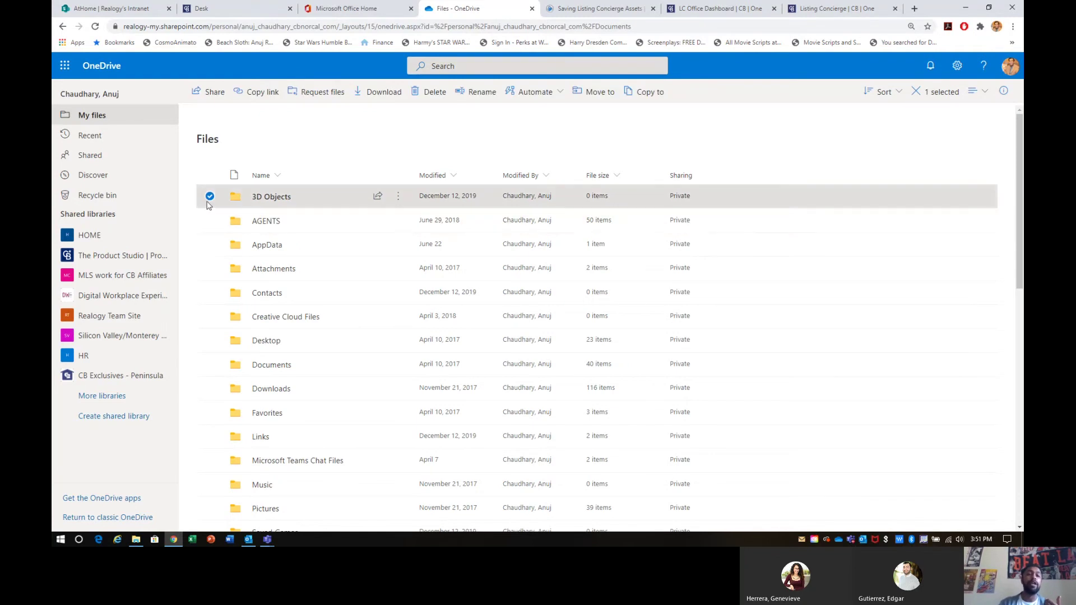
left_click(210, 196)
Step: Look at the Share options for 3D Objects and the list sort options without changing anything
left_click(377, 199)
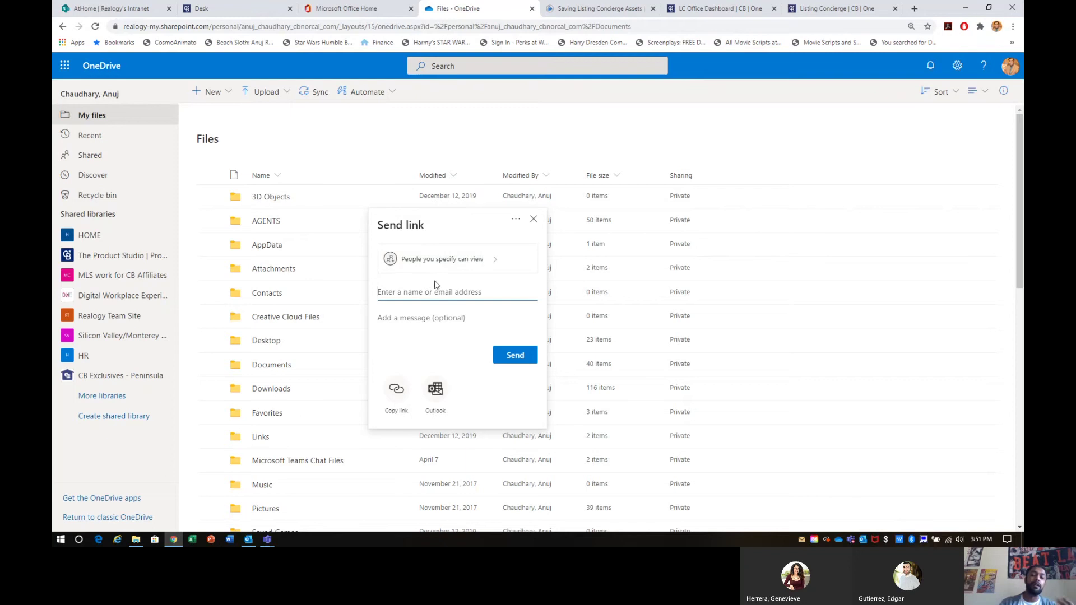
left_click(533, 220)
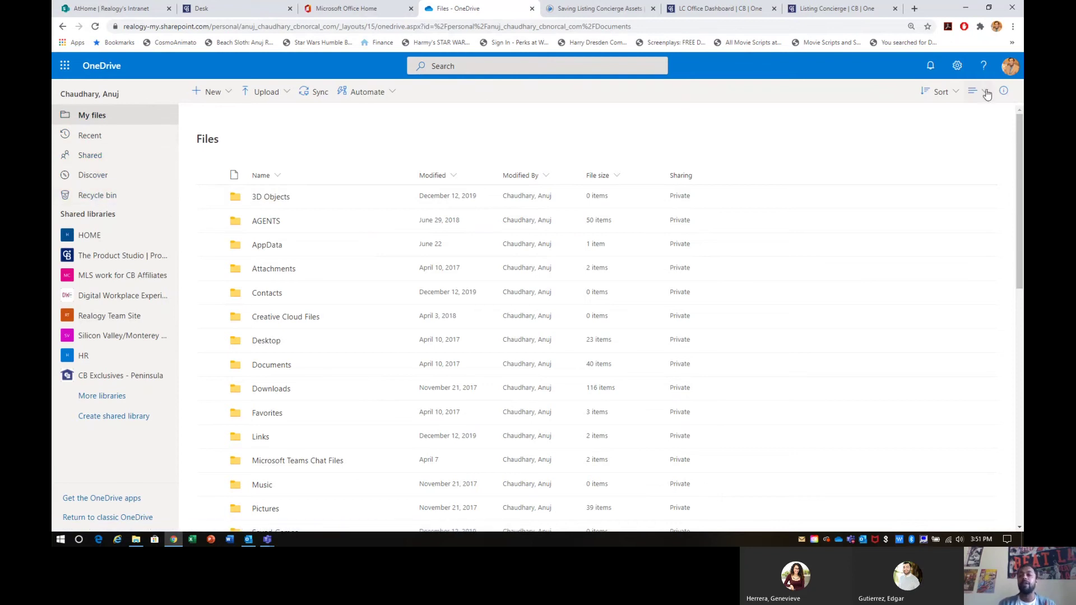
left_click(926, 97)
left_click(765, 146)
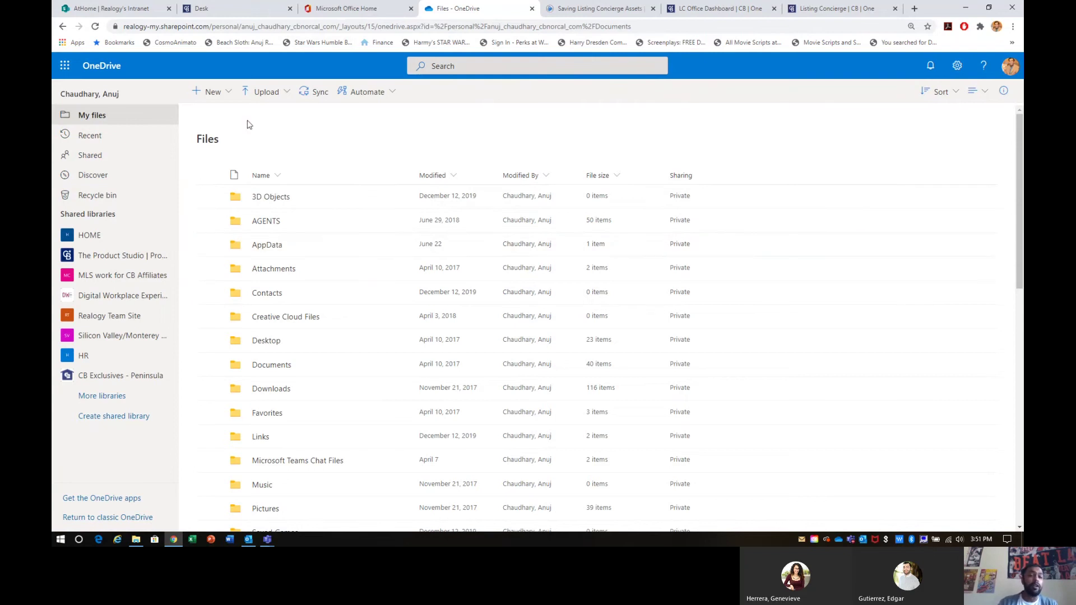
Step: Explore the New and Upload menus, leaving the upload choices displayed
left_click(218, 94)
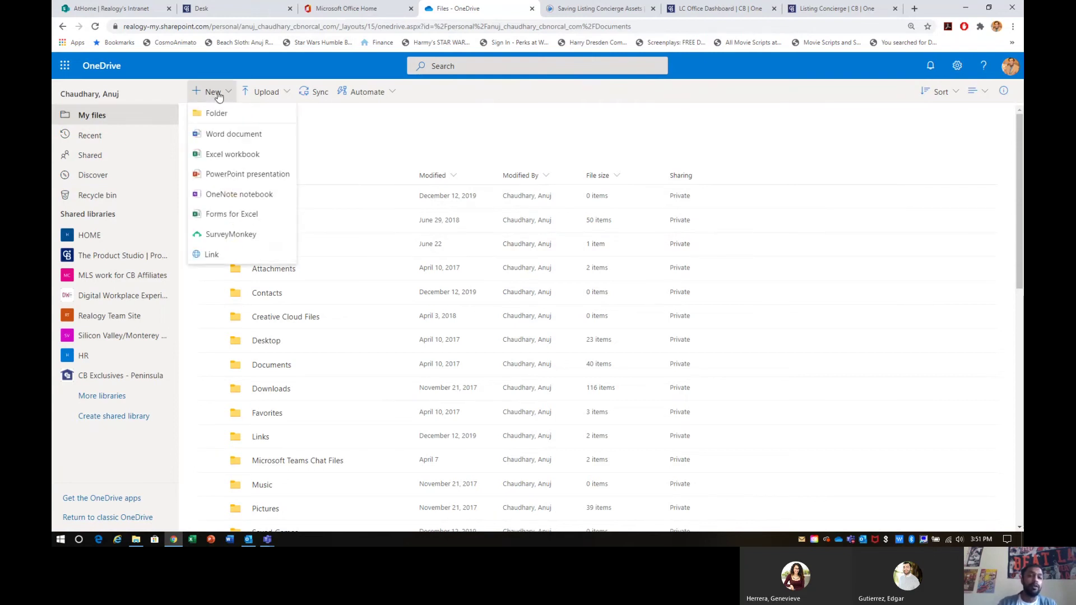
left_click(259, 97)
left_click(424, 115)
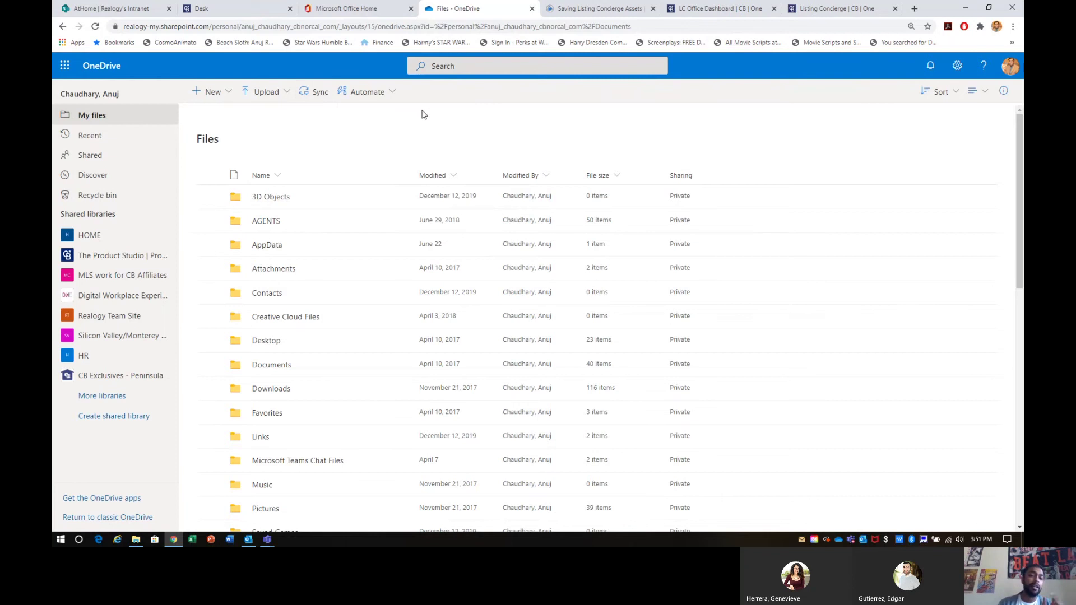
left_click(212, 93)
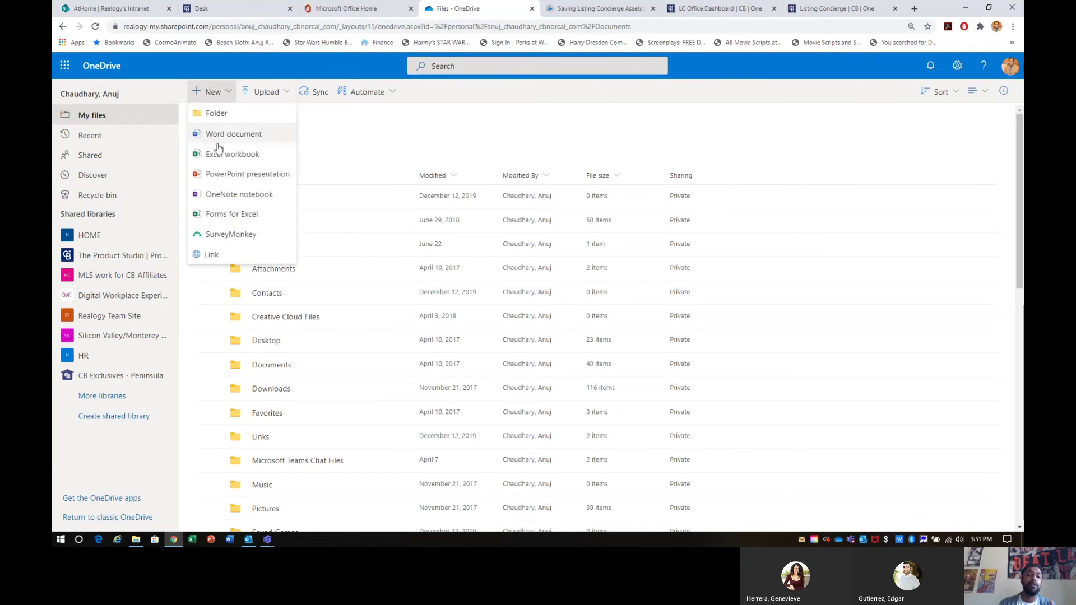
left_click(399, 145)
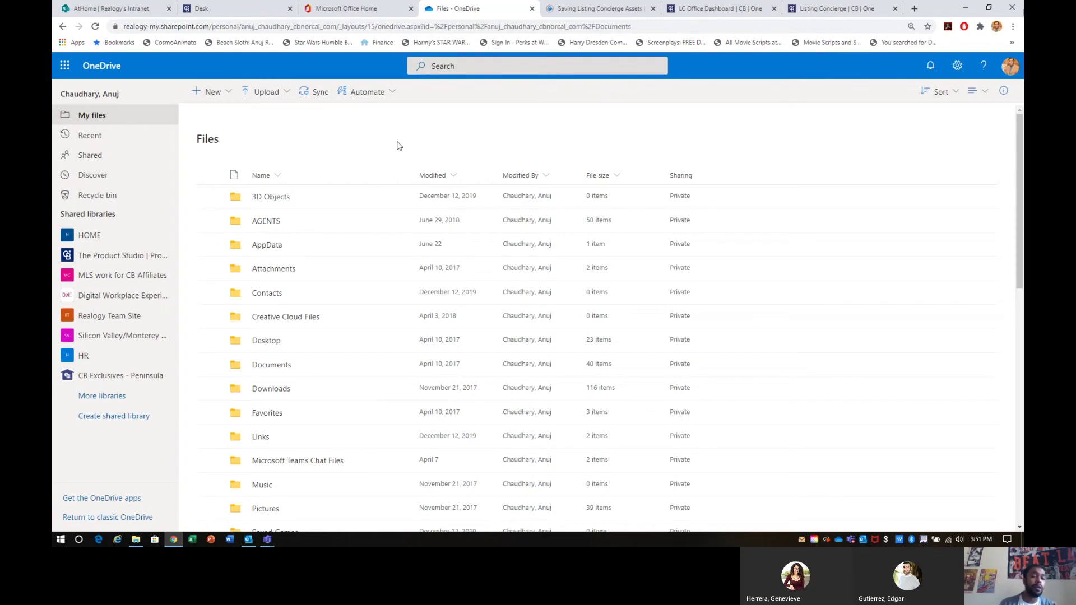
left_click(264, 95)
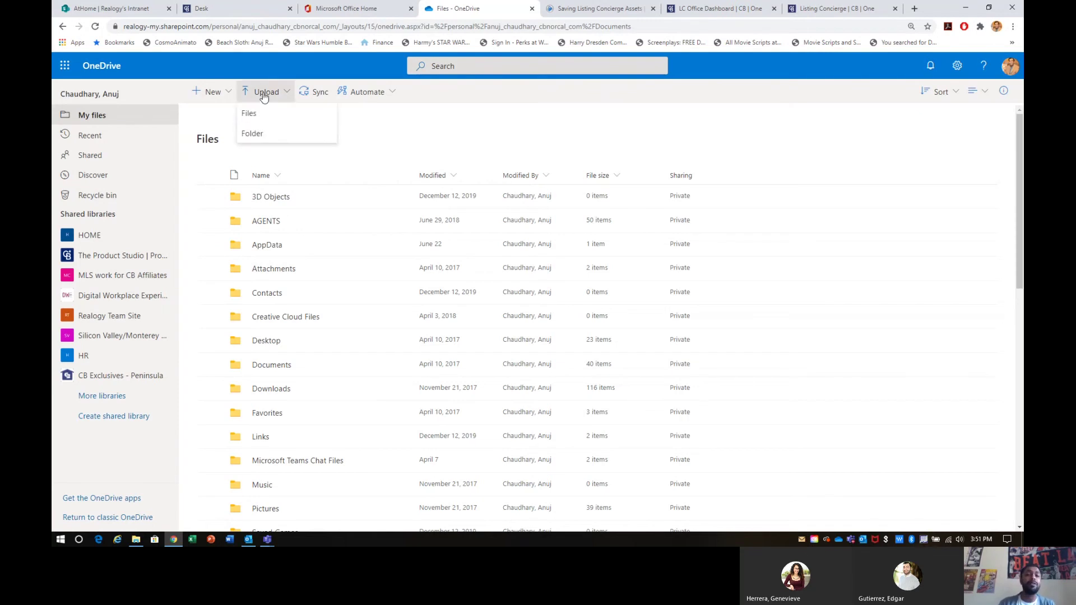
Step: Upload the Desktop's Listing Concierge Assets folder, 14 items, to OneDrive
left_click(258, 133)
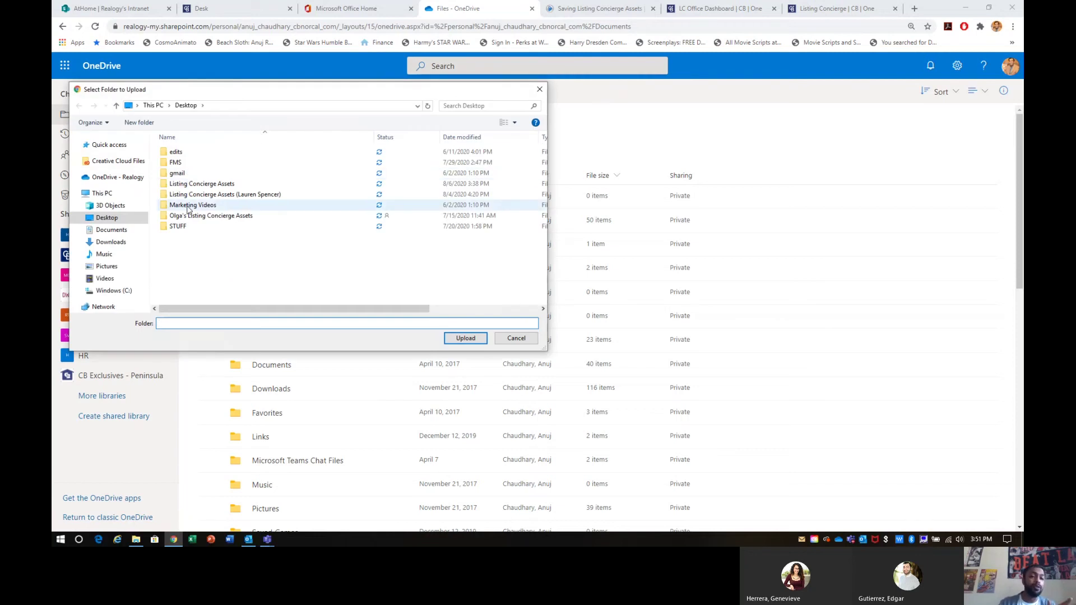
left_click(187, 185)
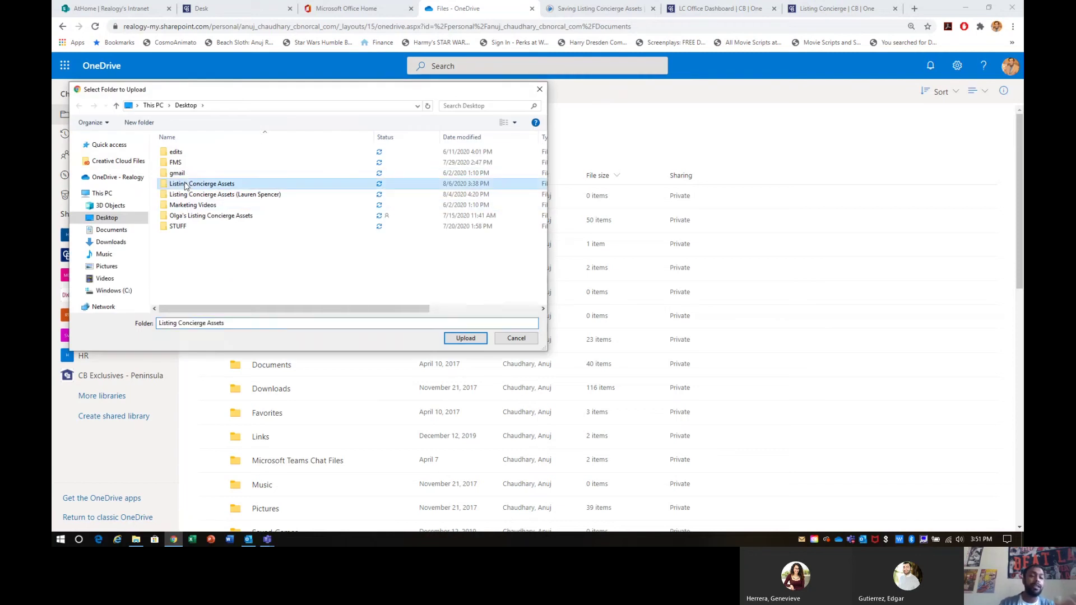
left_click(466, 339)
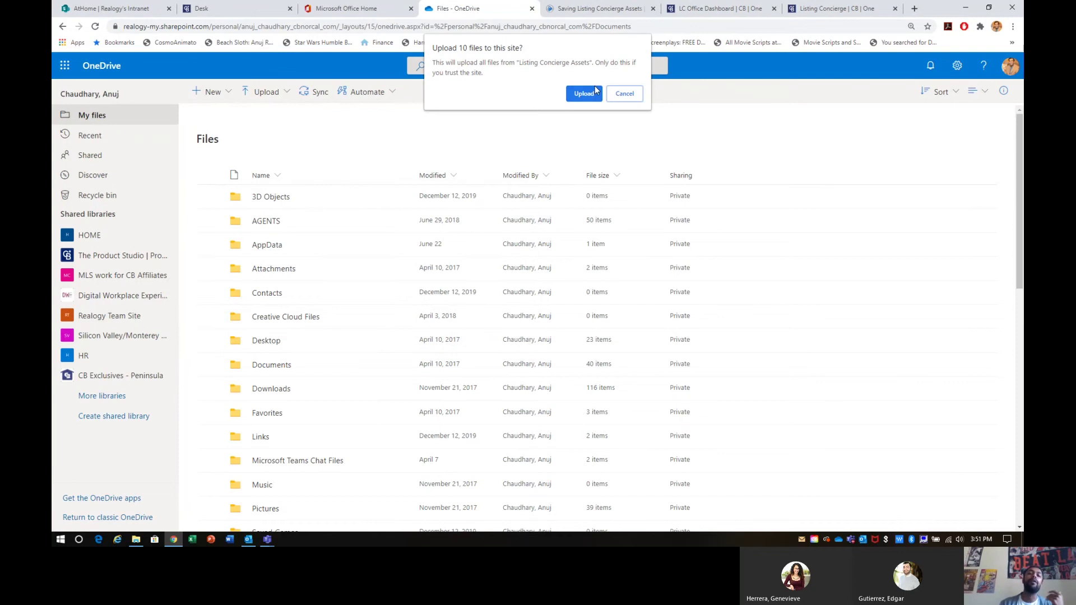
left_click(596, 91)
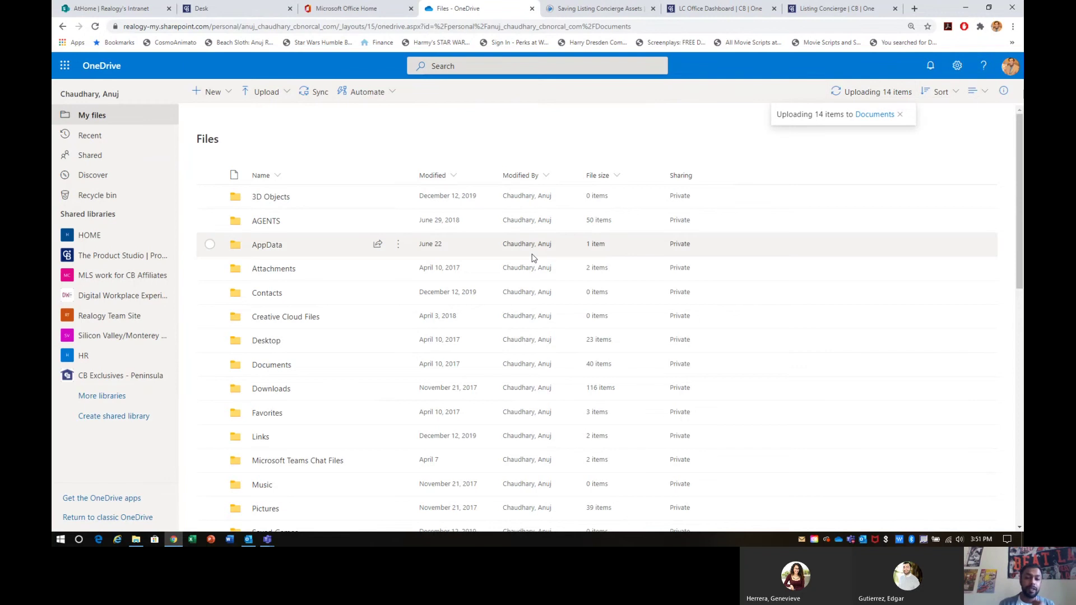
Step: Find the new Listing Concierge Assets folder in Files and check upload progress
scroll(495, 231, "down", 3)
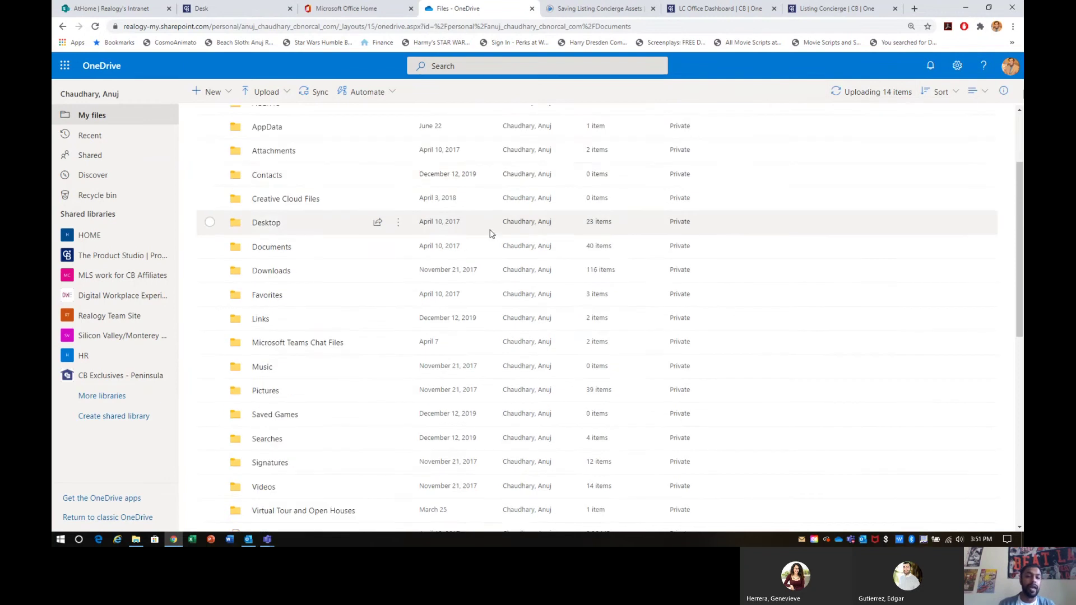
scroll(490, 234, "up", 3)
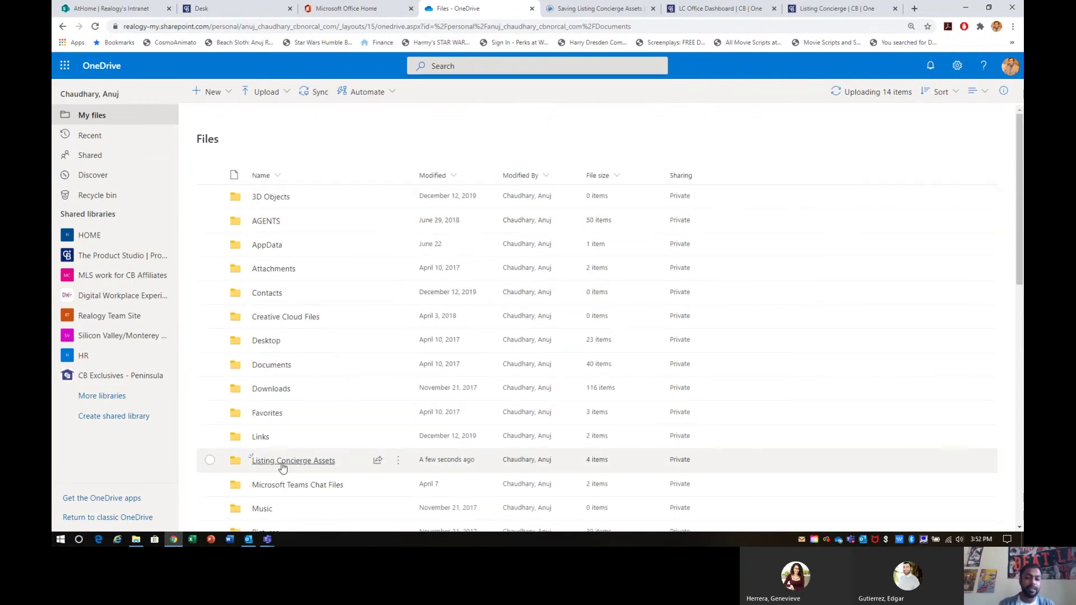
left_click(209, 461)
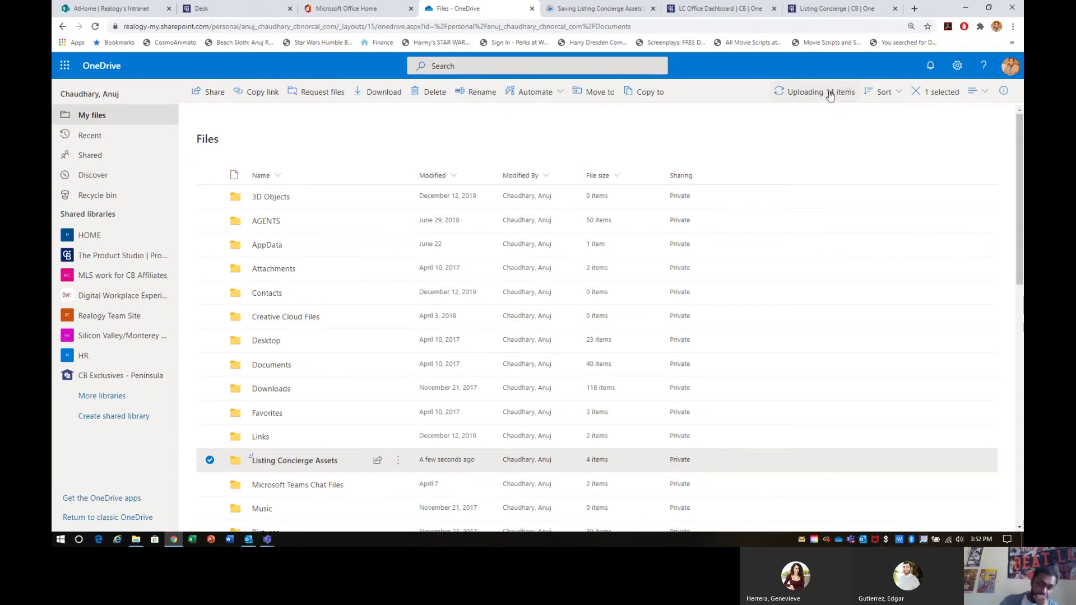
left_click(830, 93)
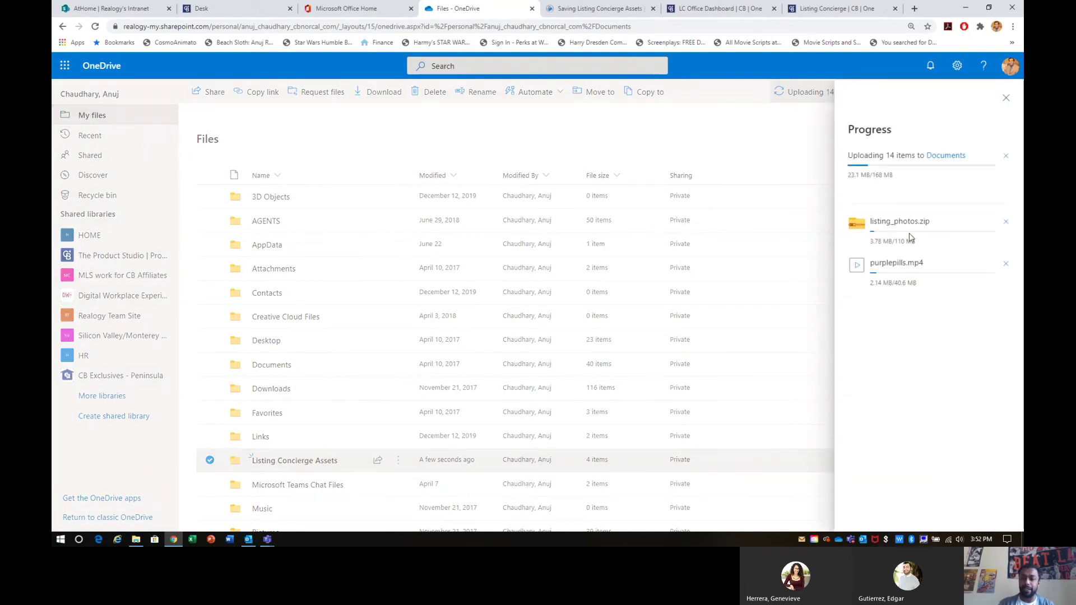
left_click(763, 128)
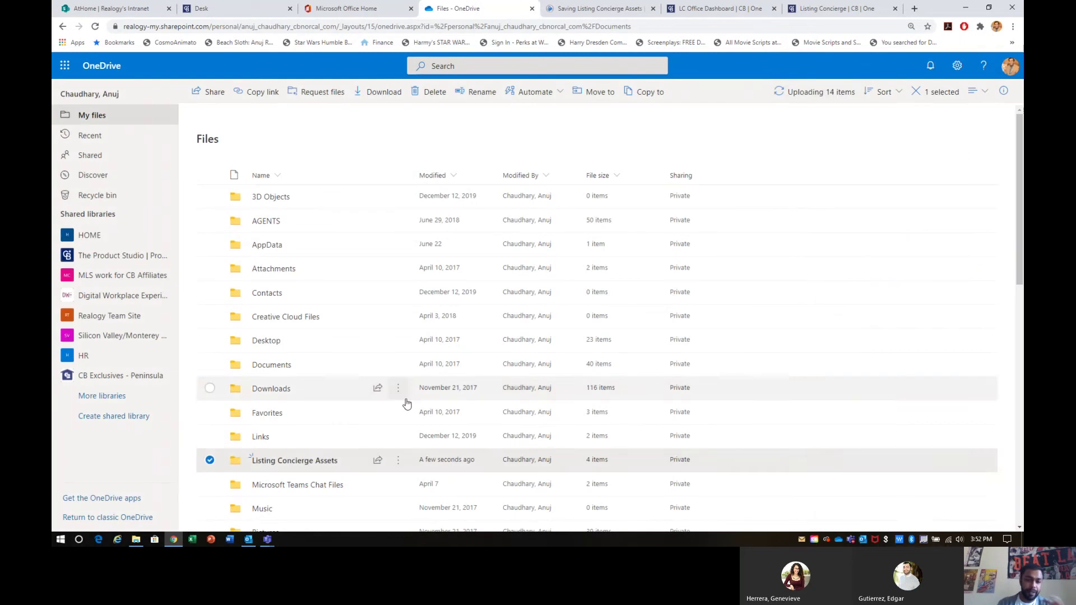
Step: Open the uploaded folder, return to Files, then stop screen sharing in Teams
left_click(317, 460)
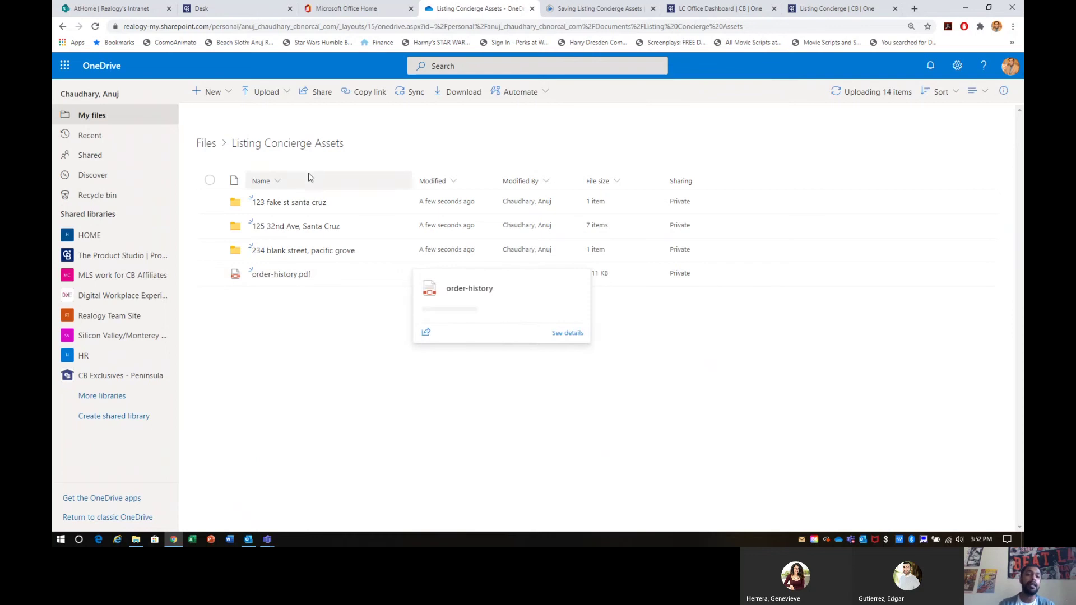
left_click(215, 144)
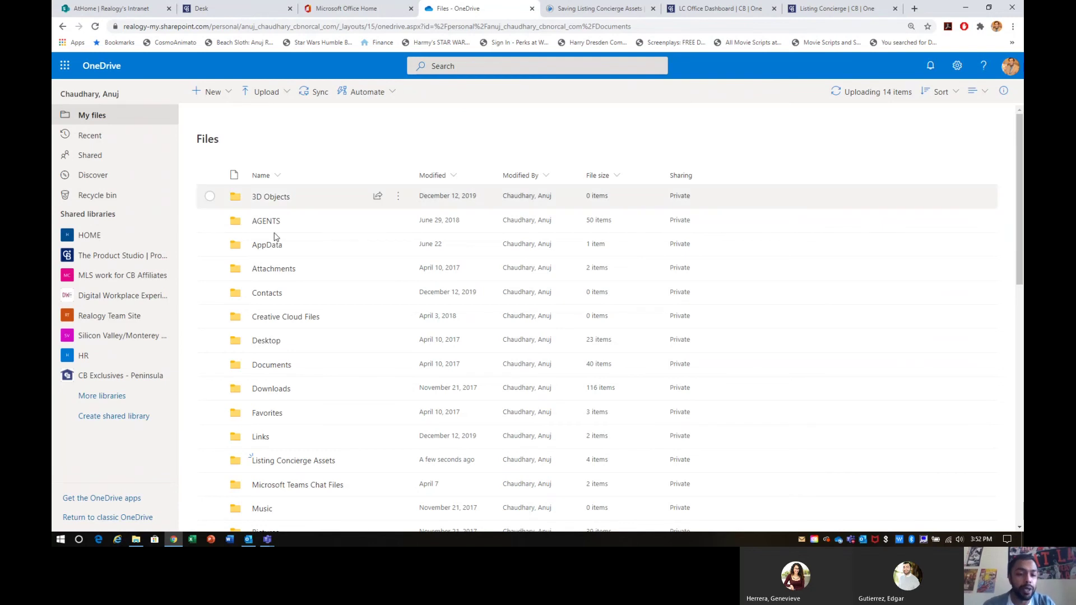
key("alt+Tab")
key("alt+Tab")
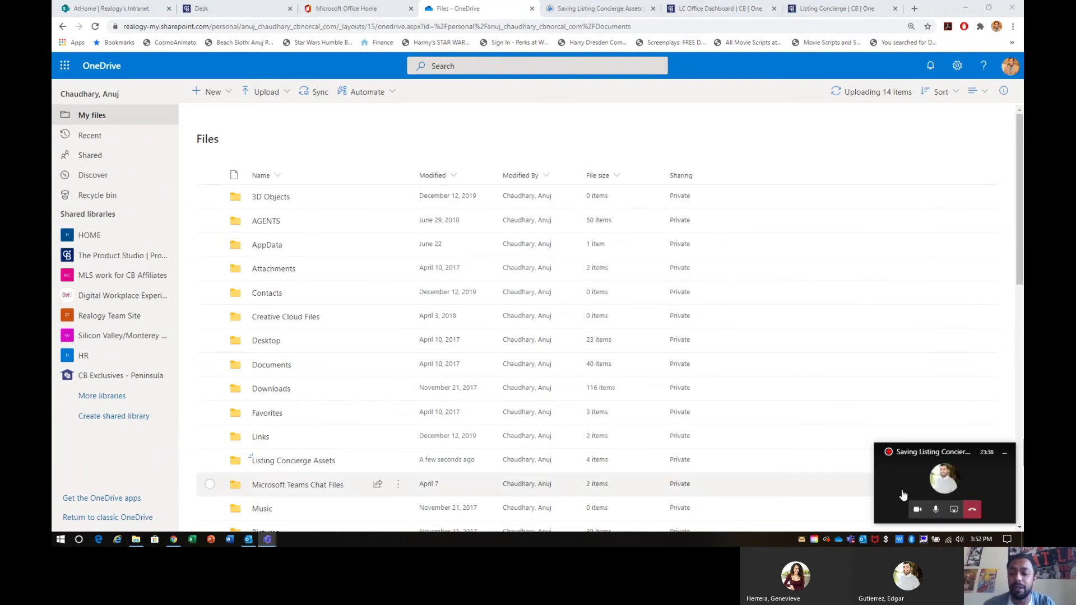
left_click(954, 508)
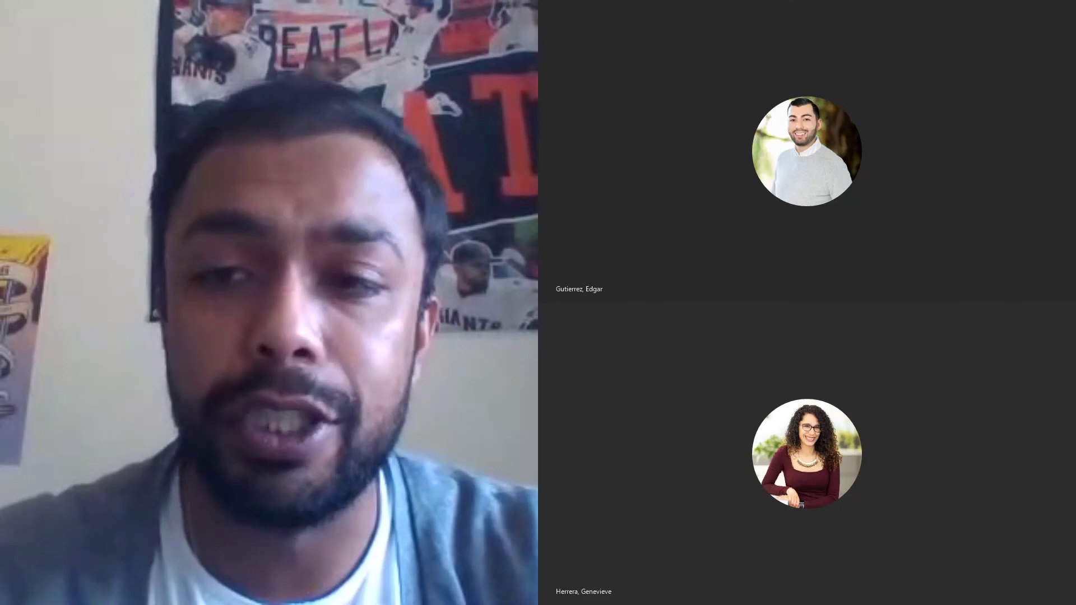